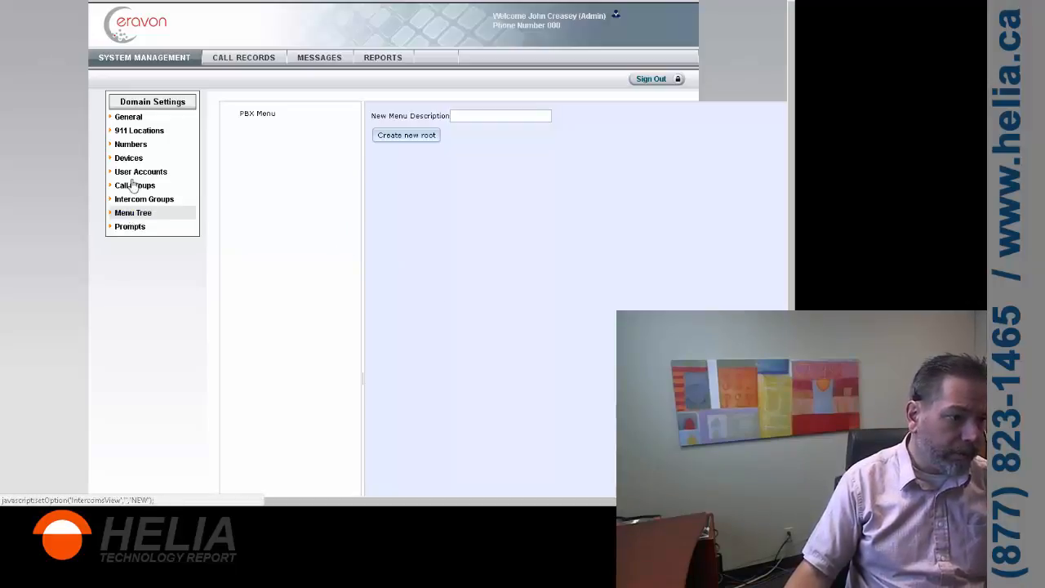
Review the domain's existing phone numbers and its user accounts.
left_click(127, 146)
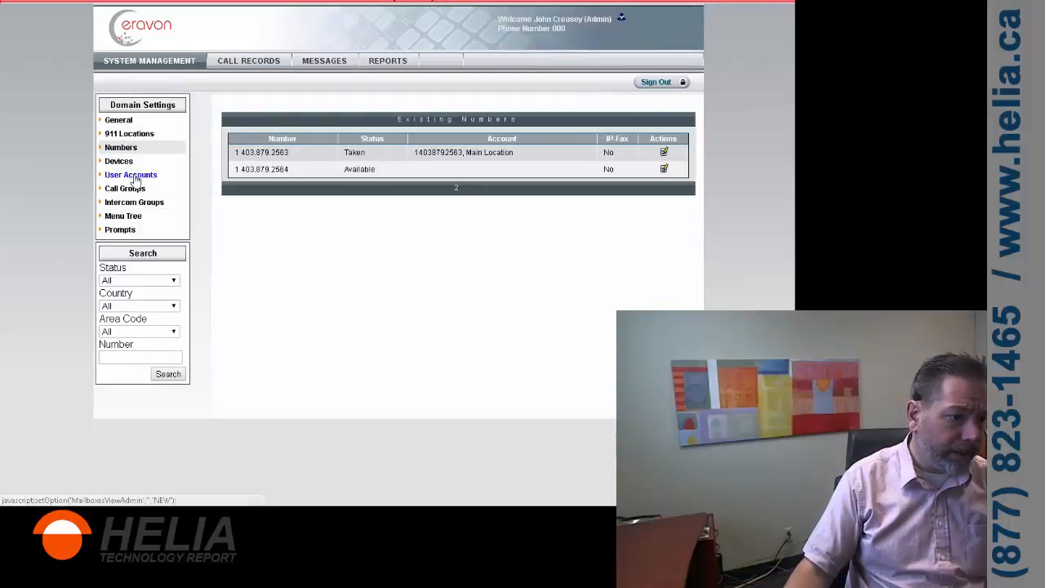
left_click(132, 177)
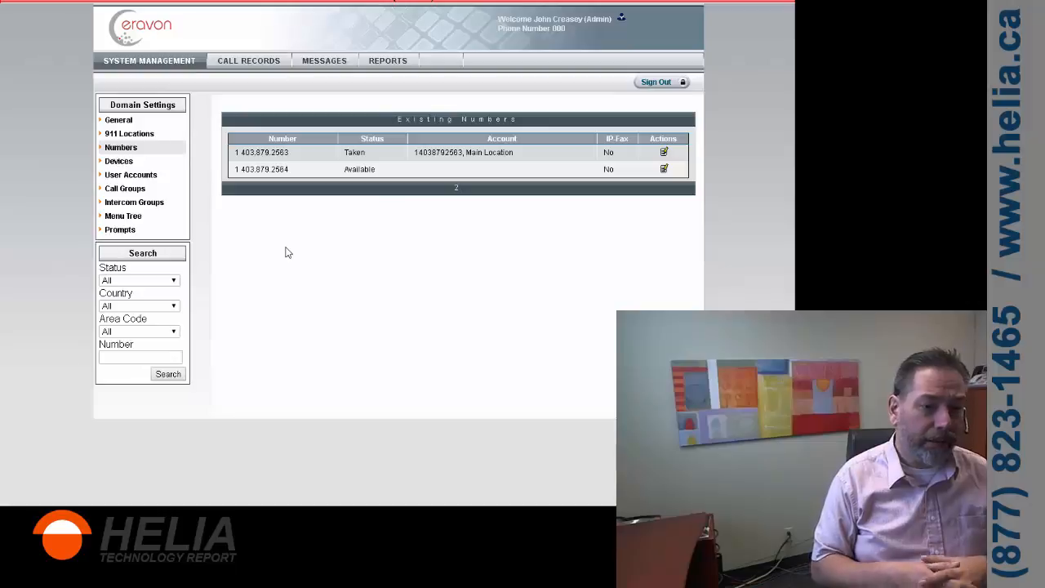
left_click(129, 175)
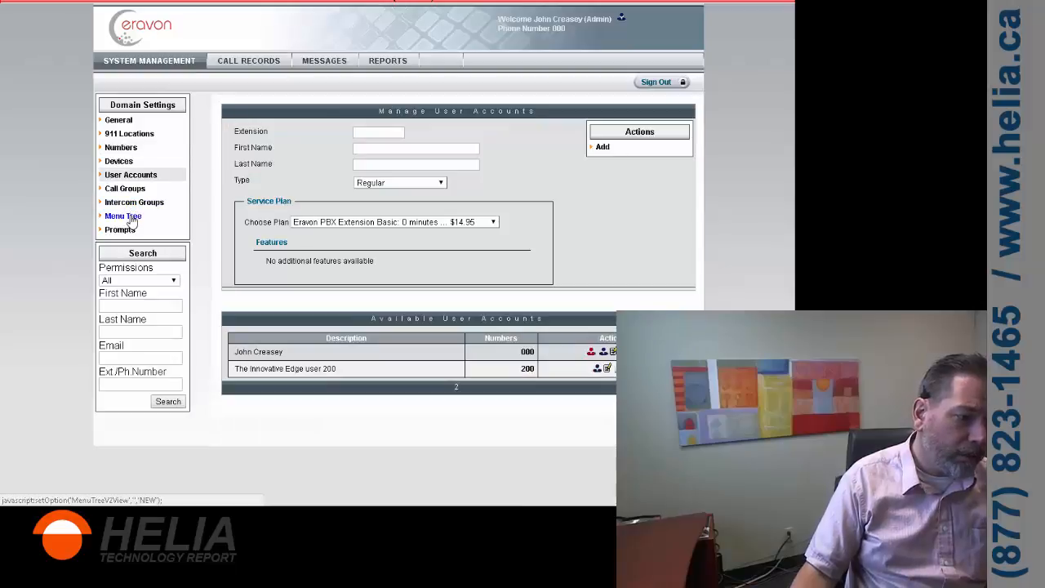
Create a new root menu in the menu tree with the description "Main Greeting".
left_click(131, 217)
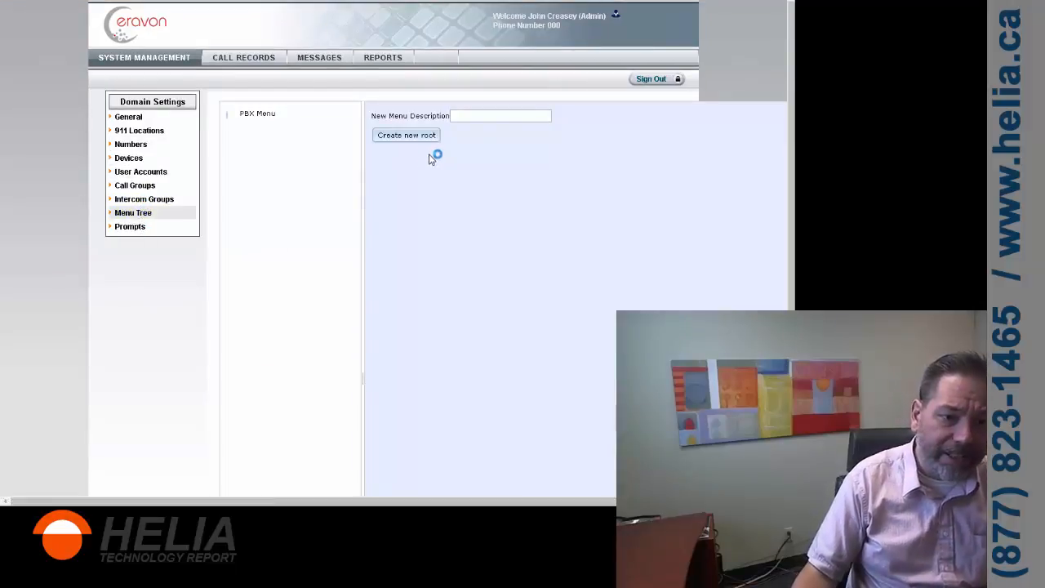
left_click(482, 115)
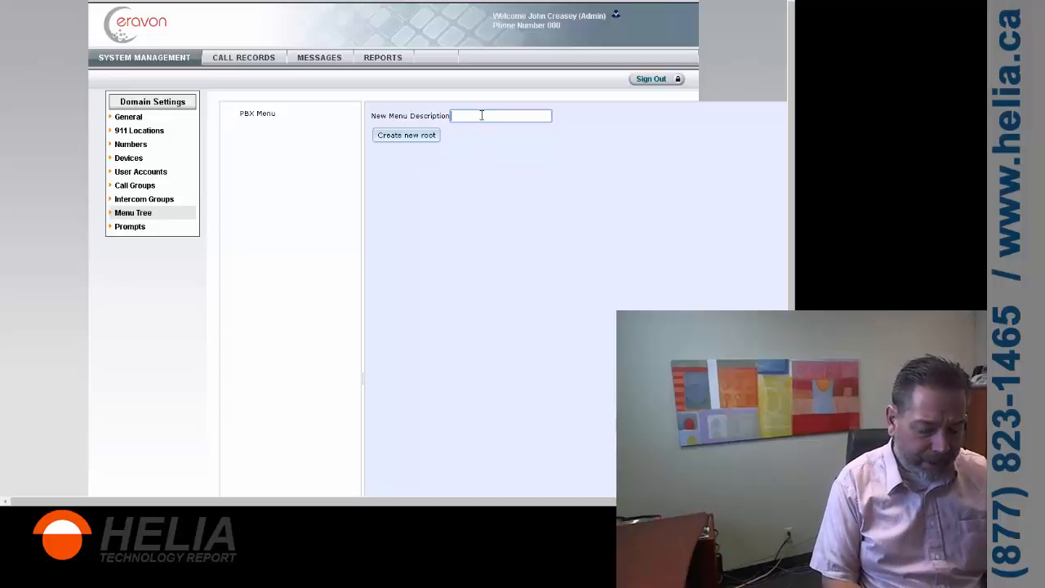
type("Main ")
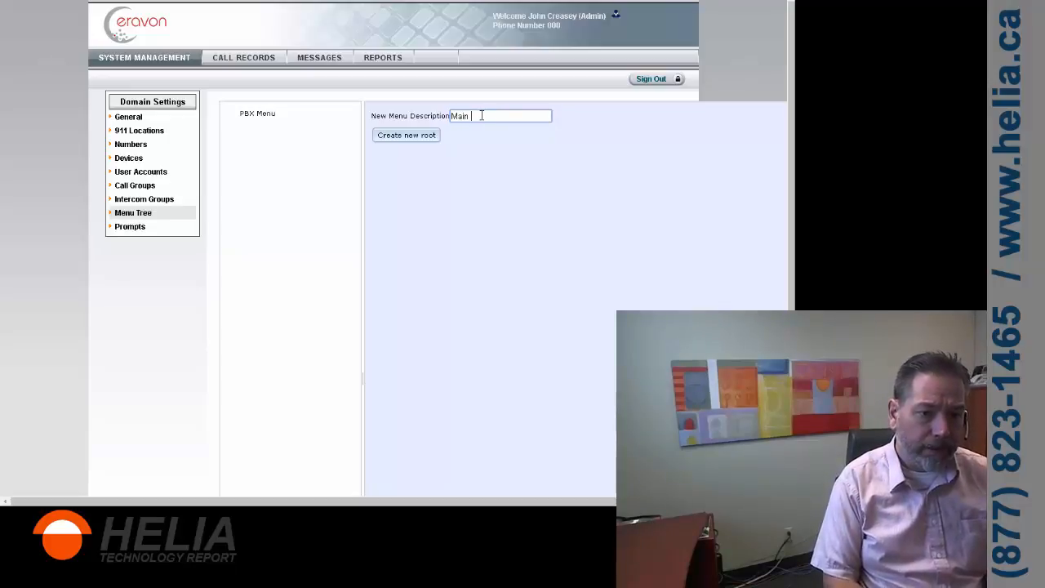
type("Greetin")
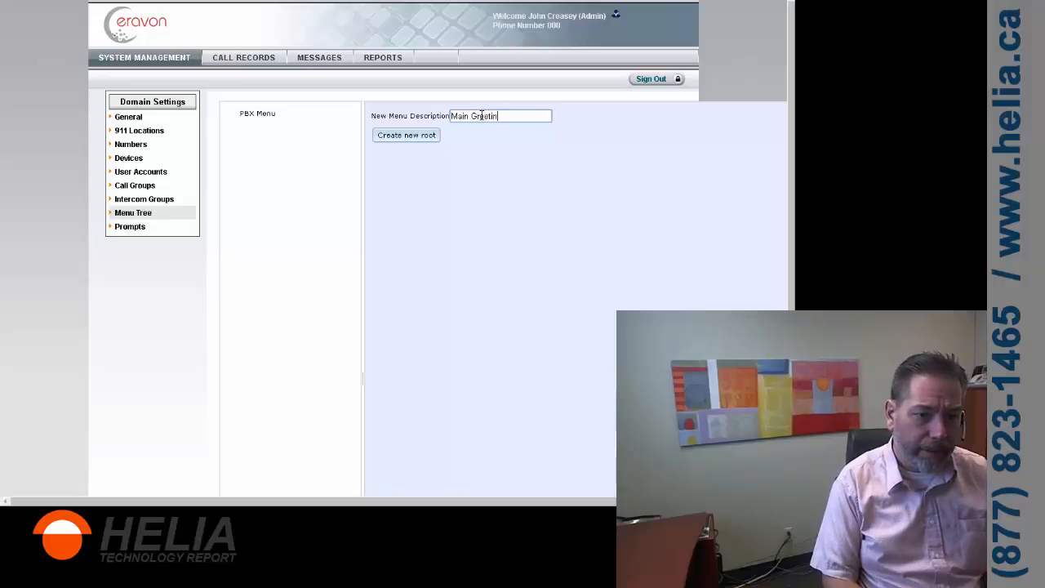
type("g")
left_click(404, 137)
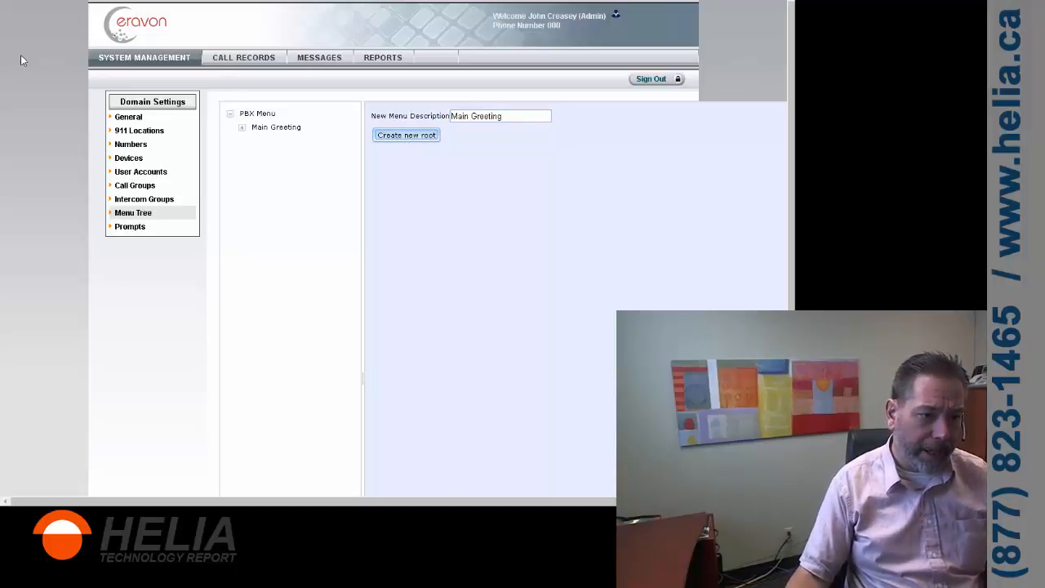
Open the Main Greeting menu's settings and look at the available prompt types without changing the selection.
left_click(242, 134)
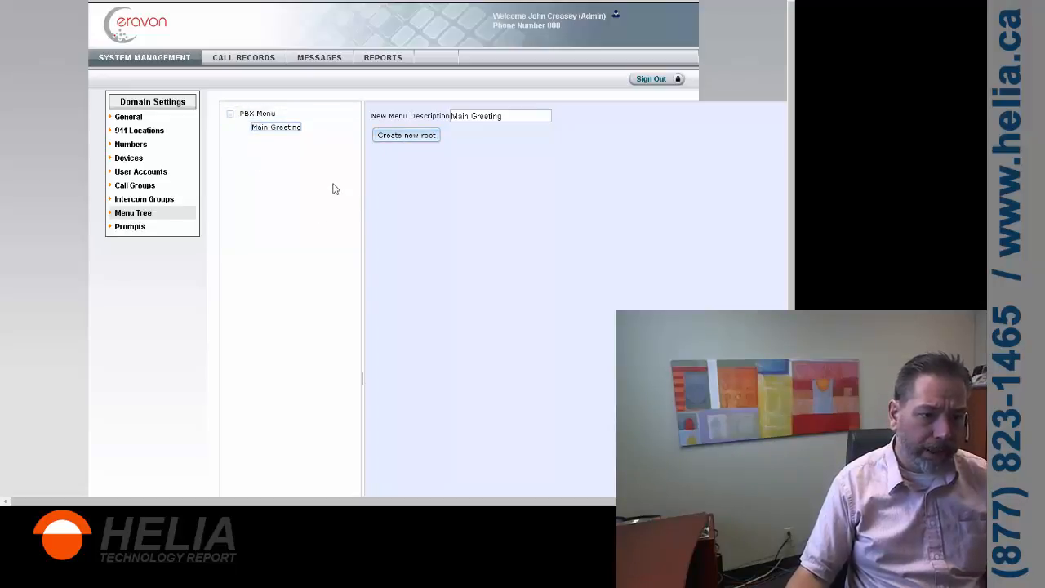
left_click(265, 131)
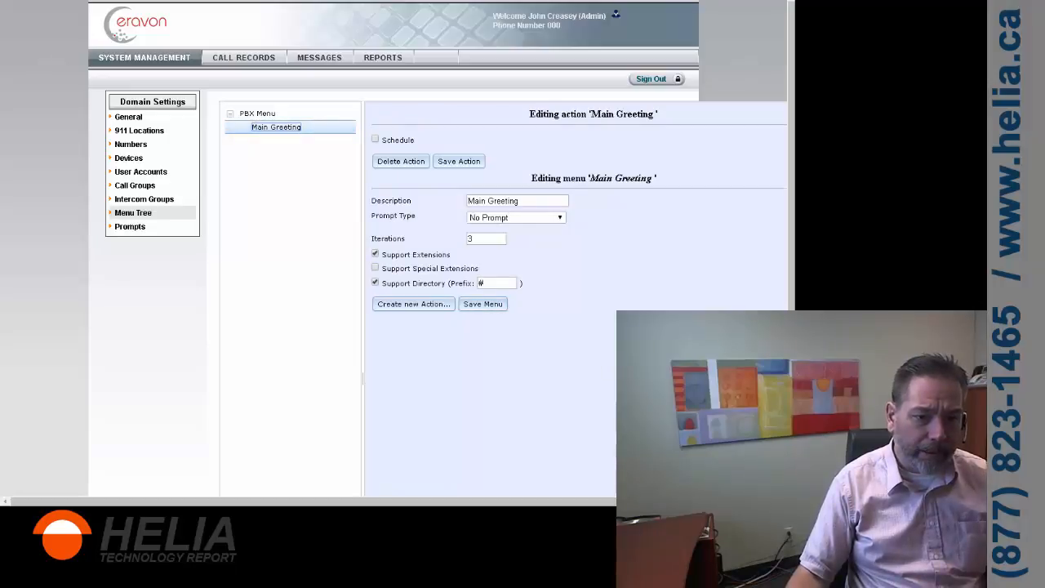
left_click(488, 219)
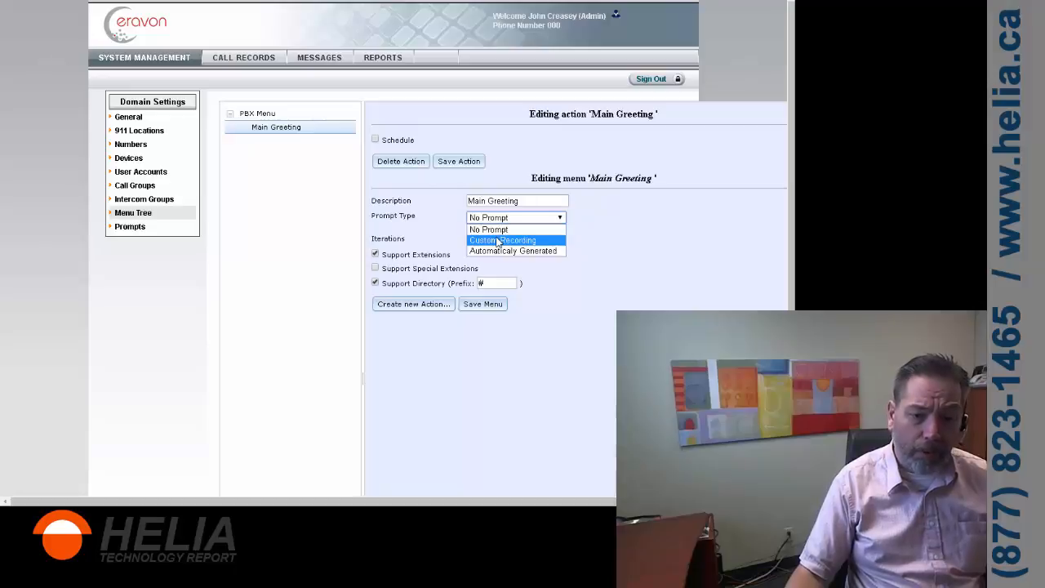
left_click(606, 237)
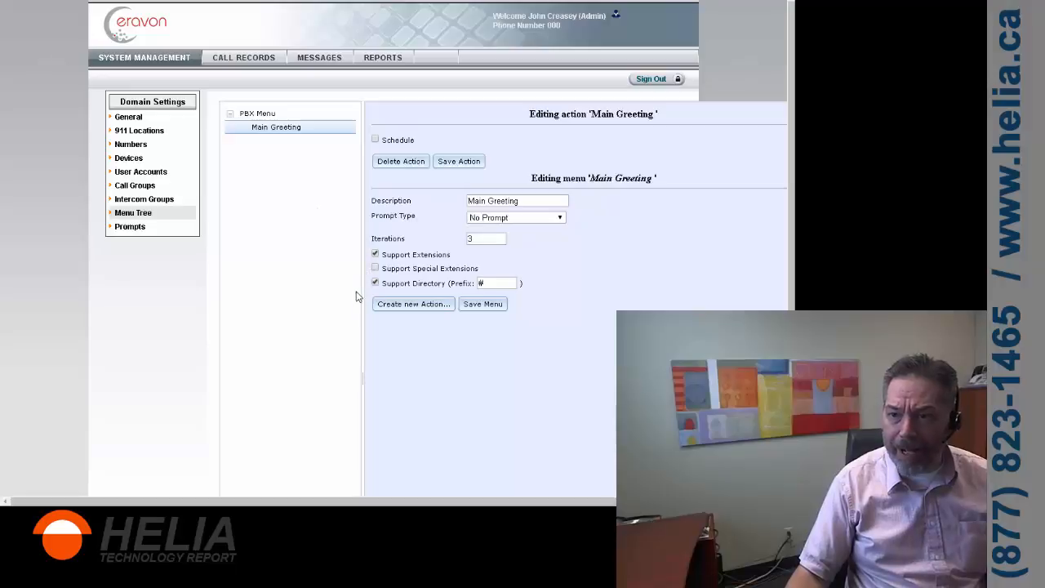
Switch to Notepad and read through the main greeting script and the website and address script.
key("alt+Tab")
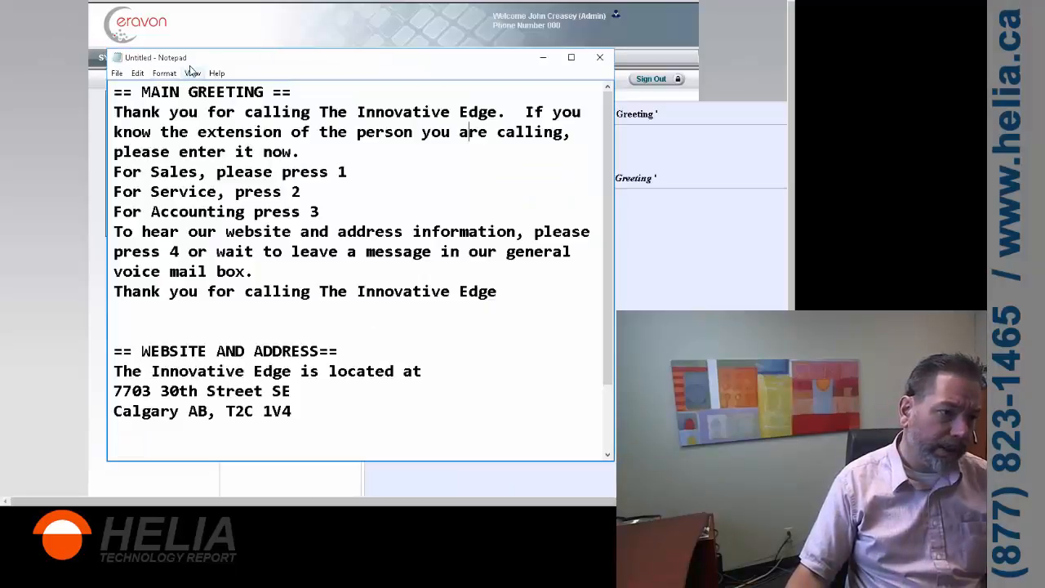
left_click_drag(191, 61, 190, 19)
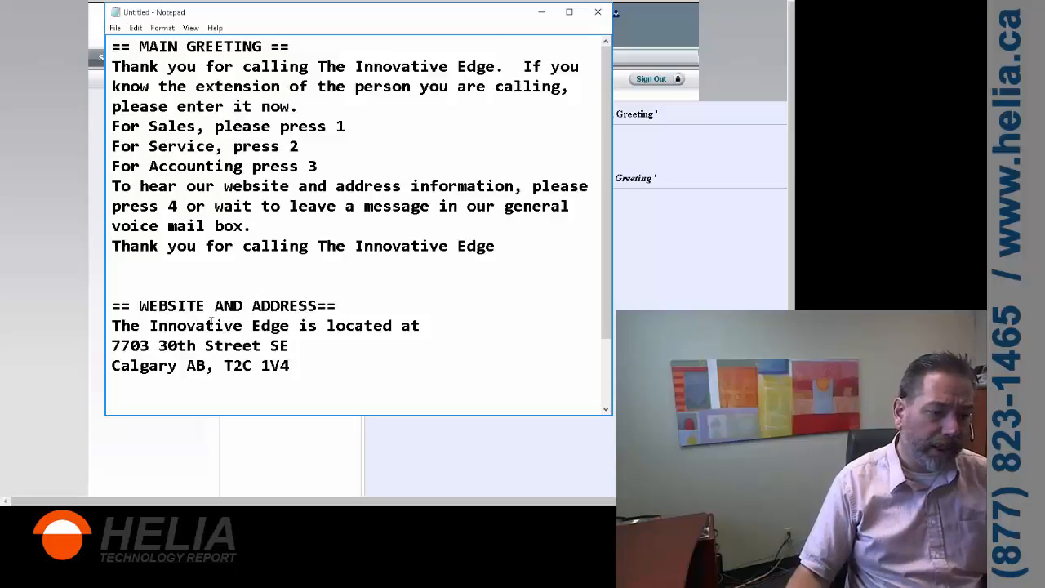
type("Our website is www.the innovative edge.ca  that is www dot t h e i n n o v a t i v e e d g e . c a  We're open monday through friday from 9 am to 5 pm")
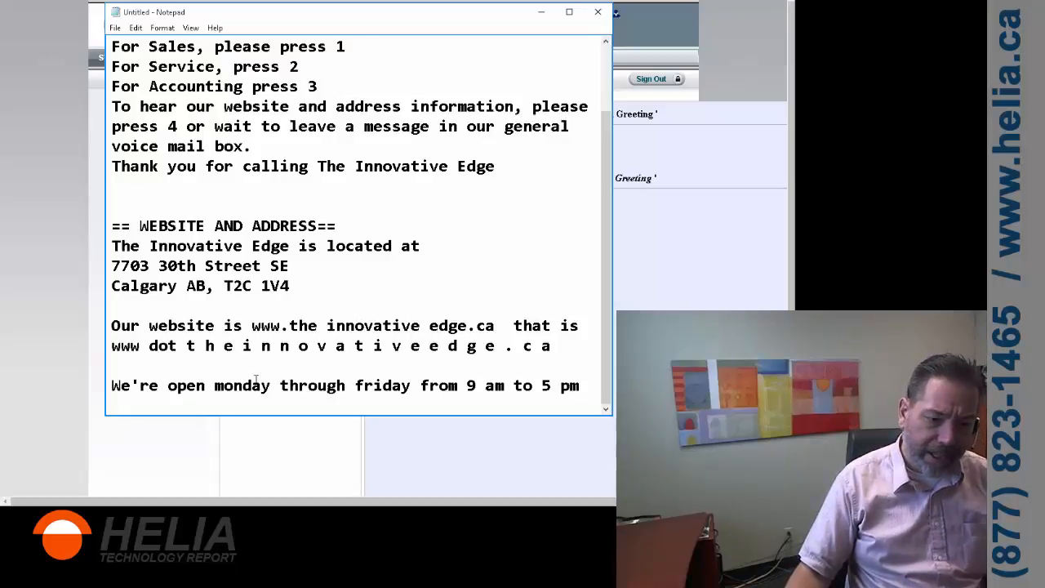
scroll(285, 299, "up", 2)
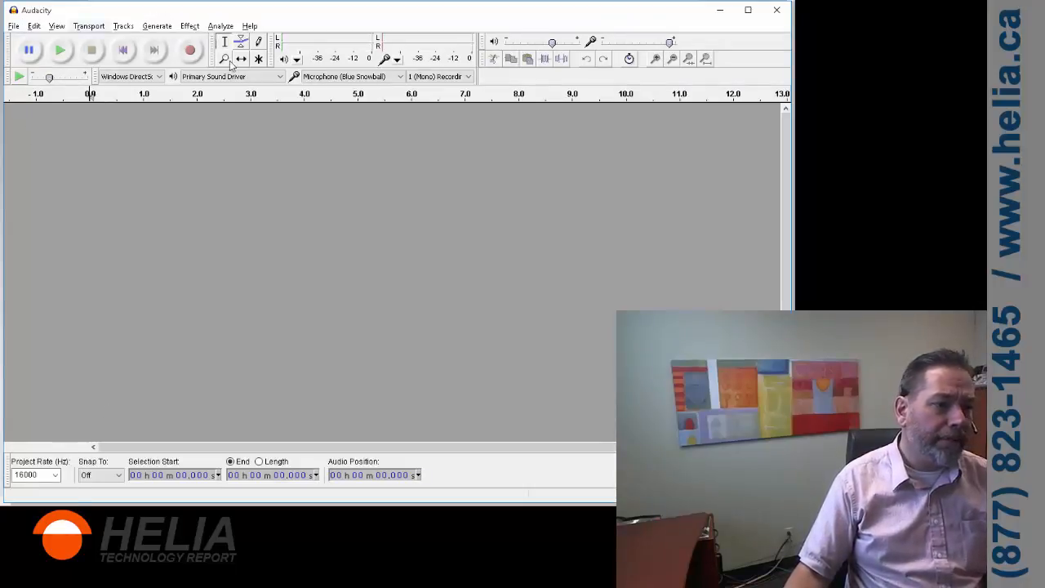
View the version information in the About Audacity dialog and close it.
left_click(249, 26)
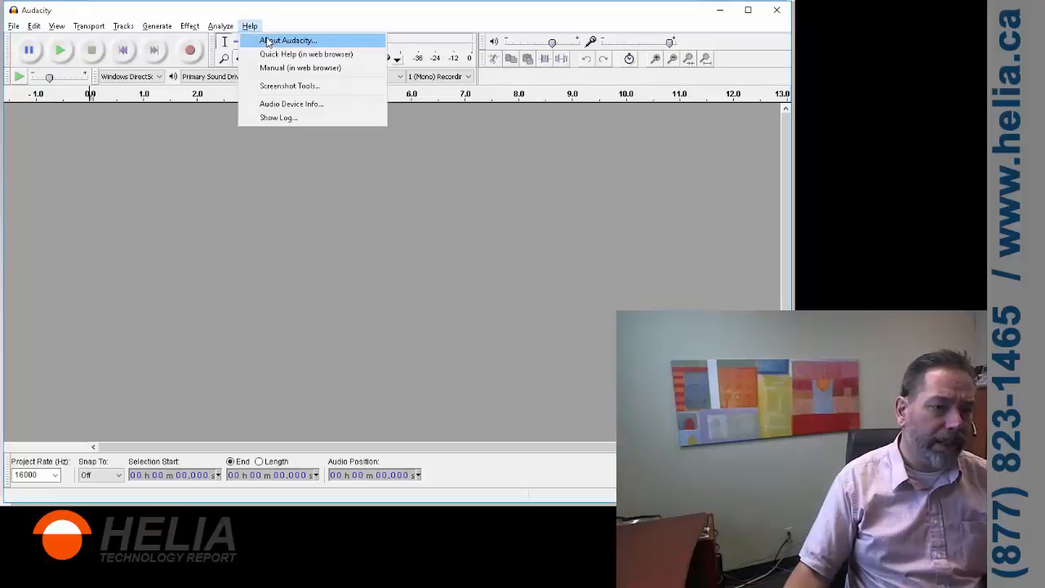
left_click(269, 41)
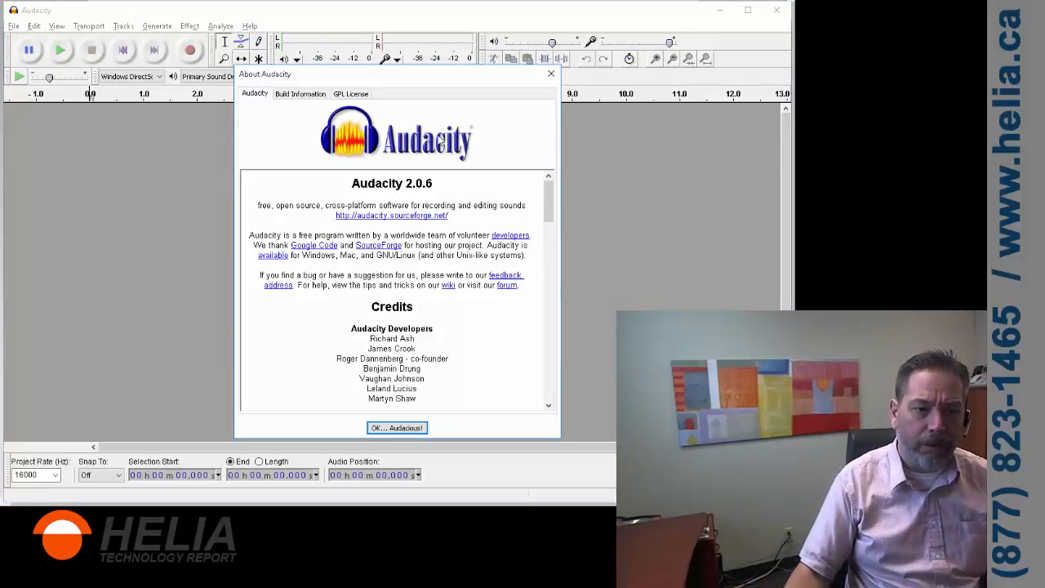
left_click(551, 73)
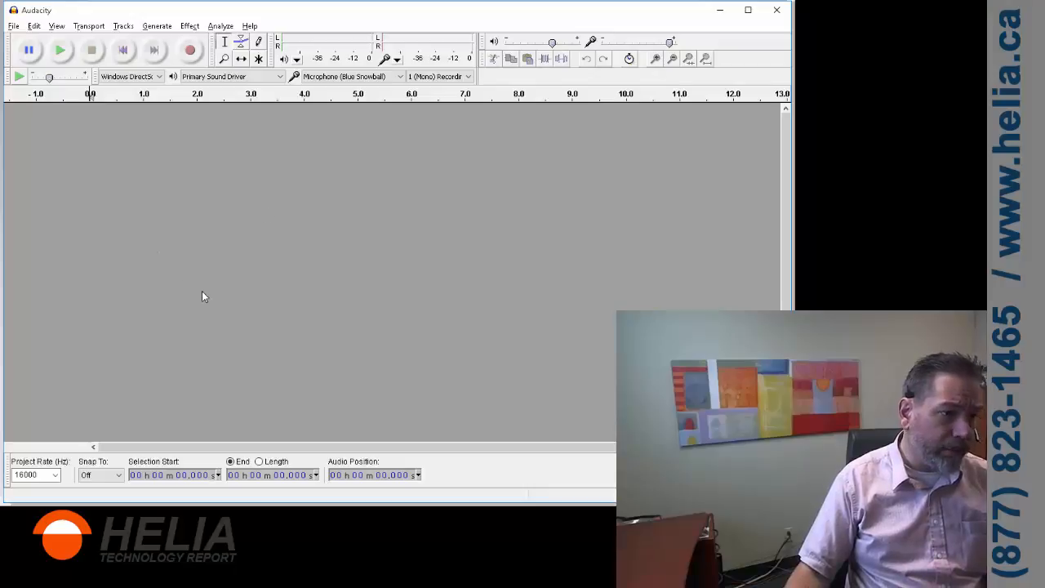
Keep the recording channels at 1 (Mono) and choose a project rate of 16000 Hz.
left_click(467, 77)
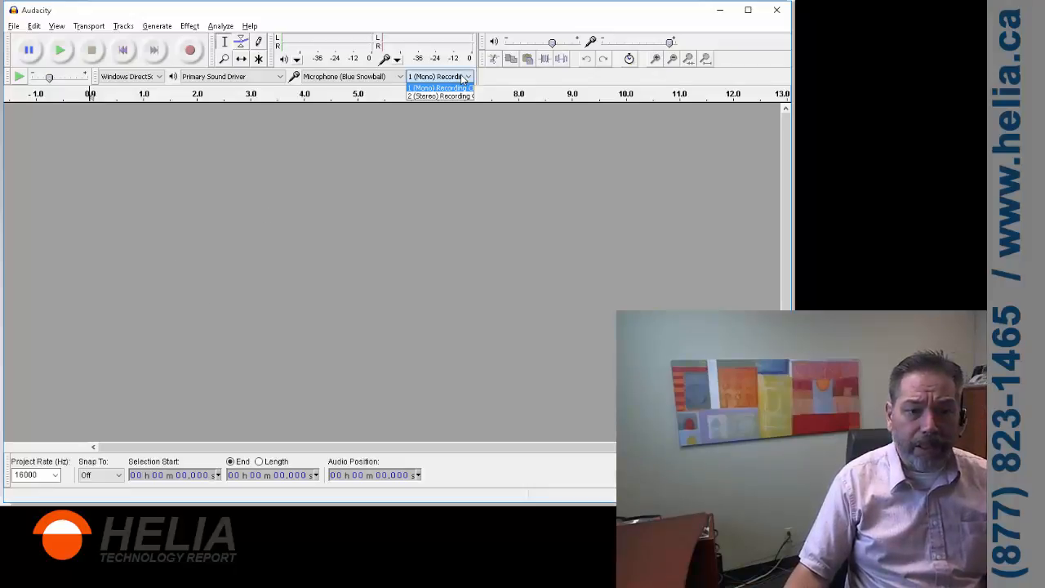
left_click(466, 80)
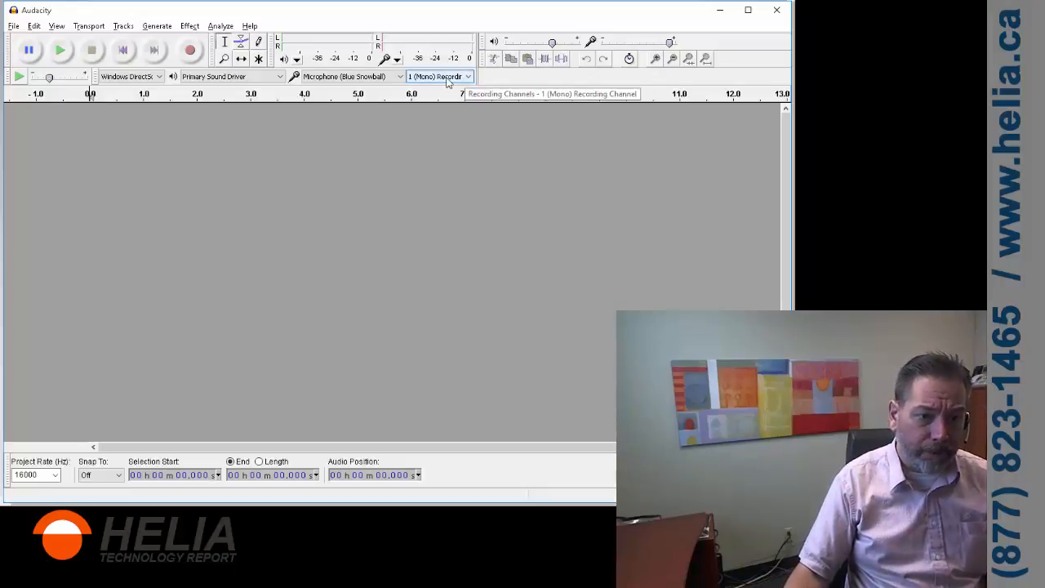
left_click(56, 475)
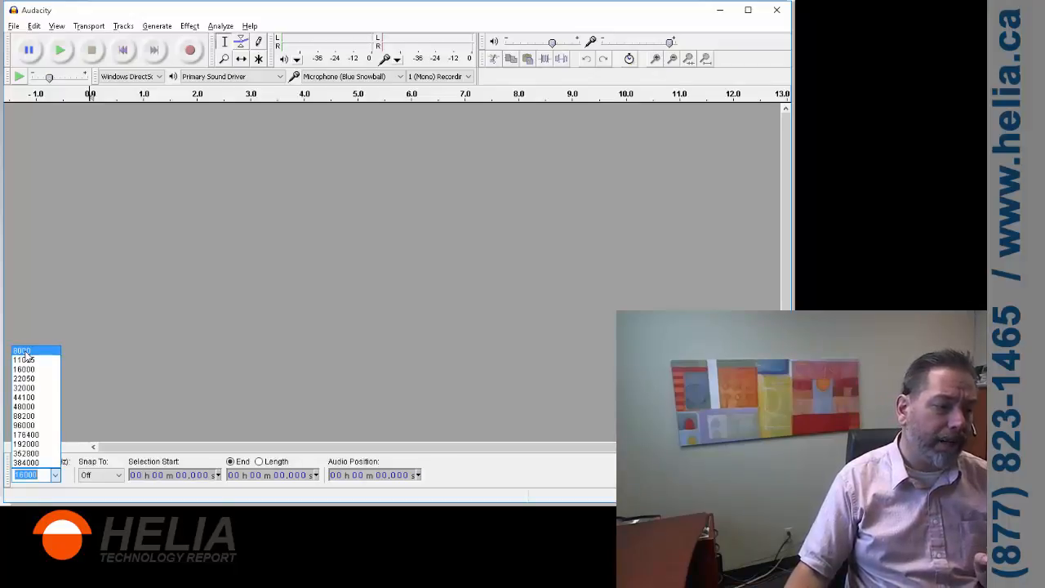
left_click(40, 373)
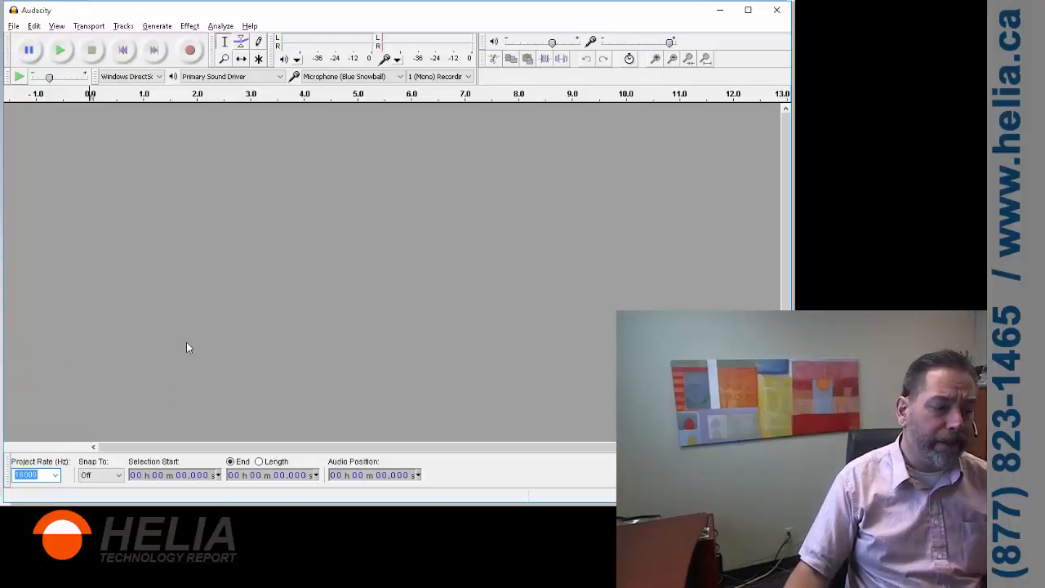
left_click(145, 307)
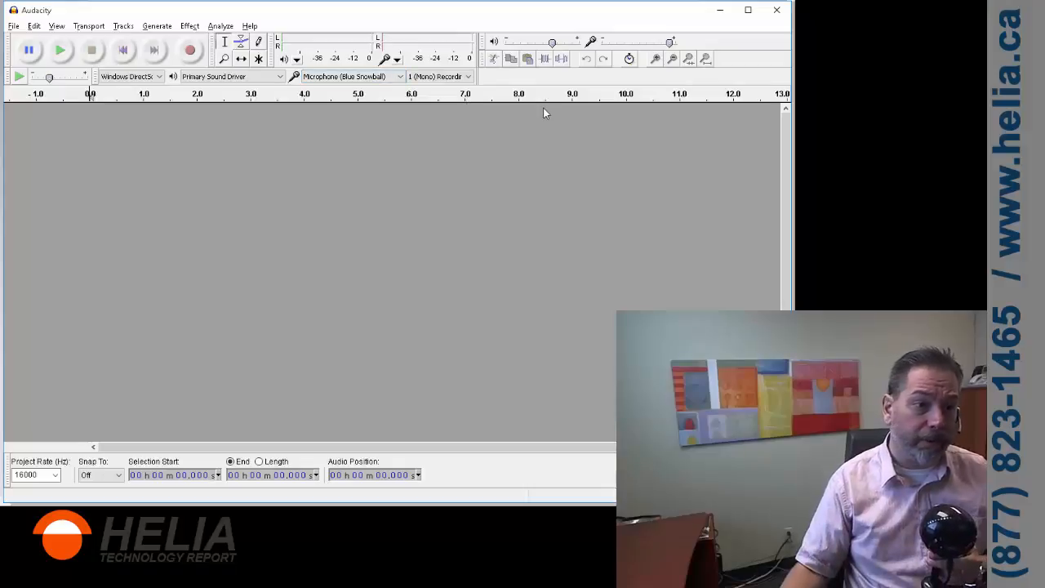
Record the main greeting and the website and address prompts while following the Notepad script, and stop the recording.
left_click(190, 52)
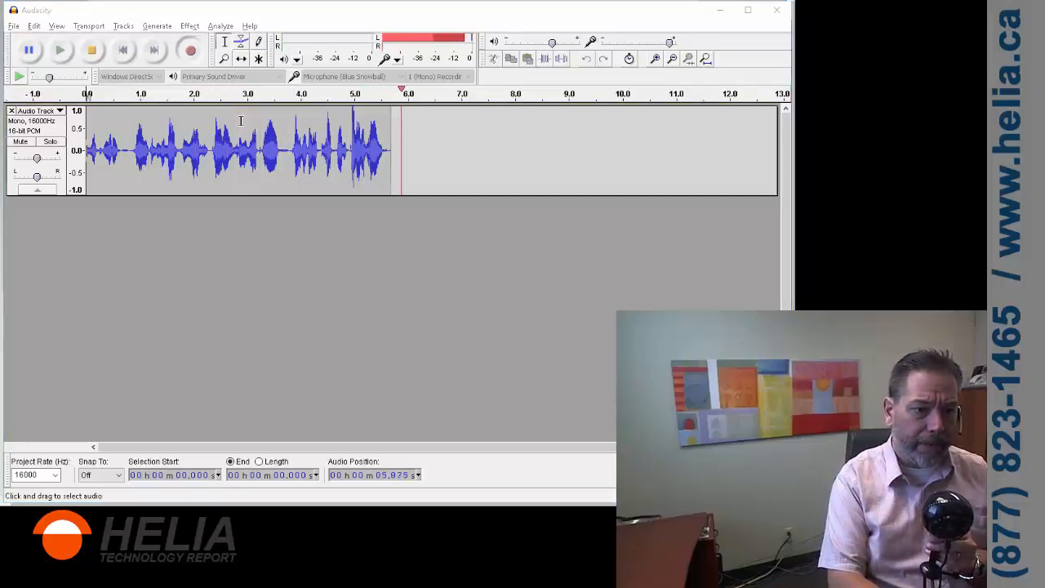
key("alt+Tab")
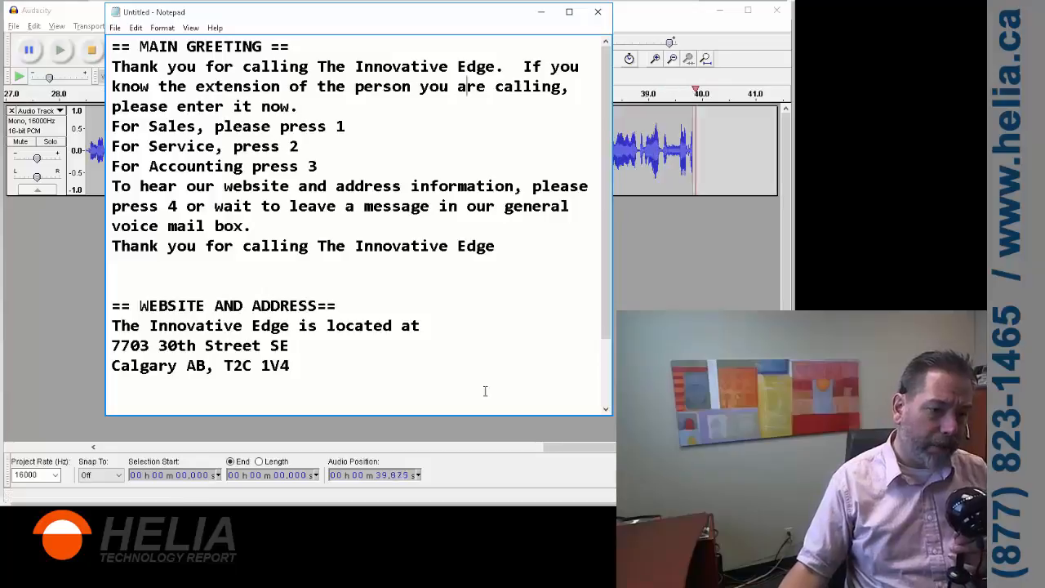
scroll(253, 131, "down", 2)
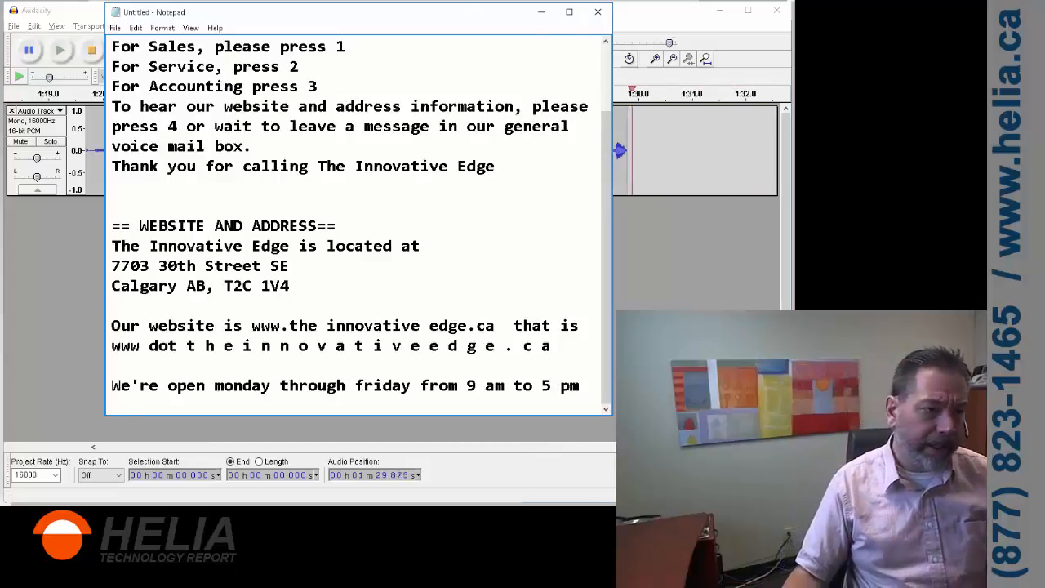
key("alt+Tab")
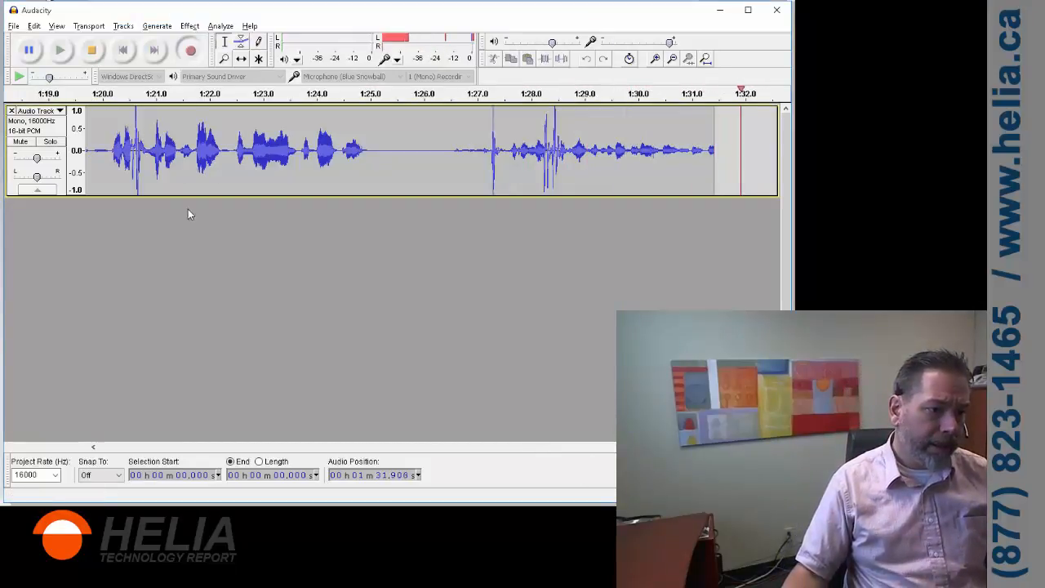
key("space")
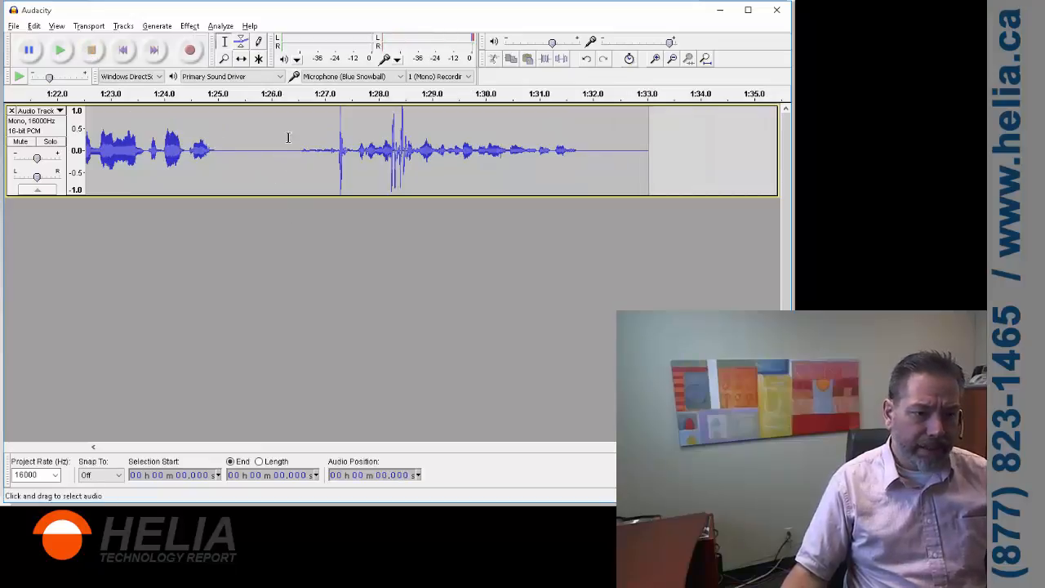
Delete the unwanted audio at the end of the track, from about 1 min 25.4 s onward.
left_click_drag(284, 138, 666, 154)
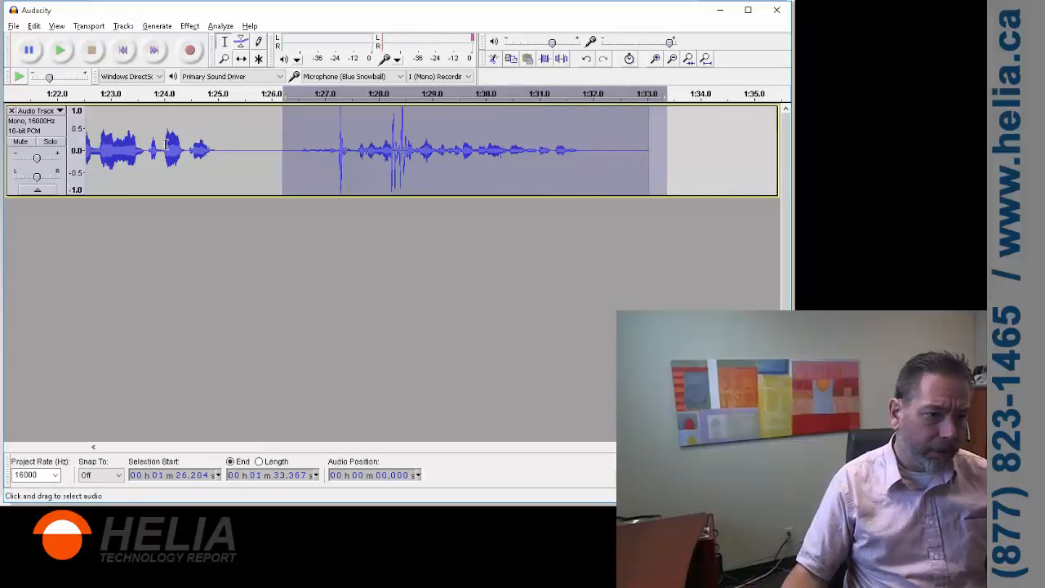
left_click_drag(241, 125, 789, 148)
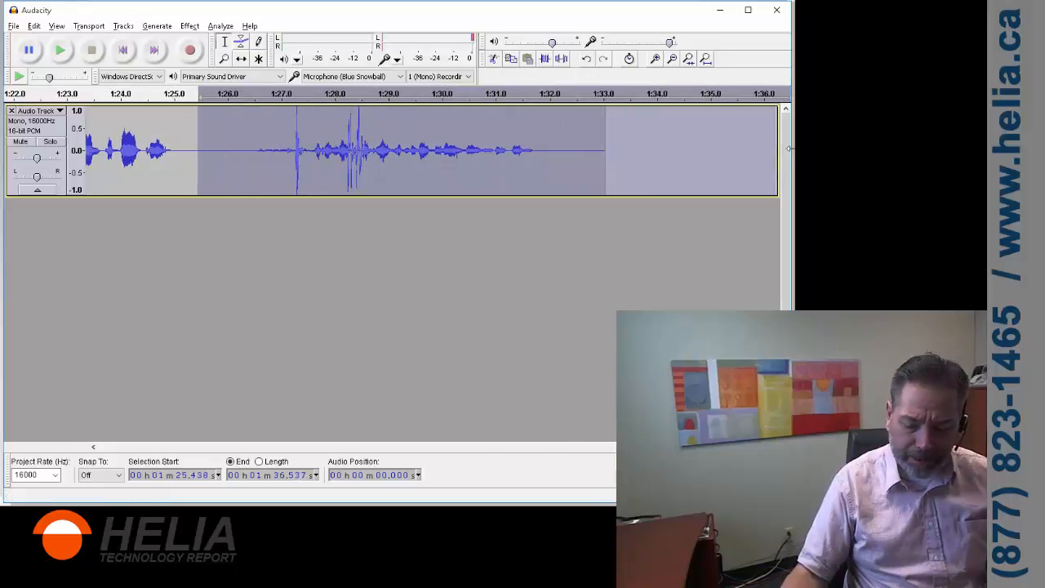
key("Delete")
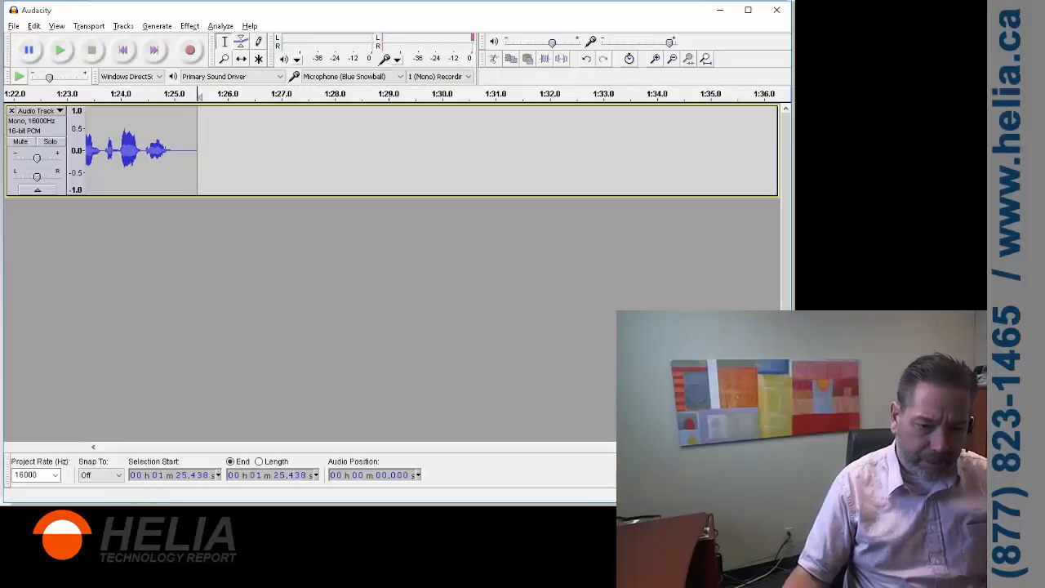
Return to the start of the track and play back a few seconds from about 1.1 s.
left_click(613, 449)
left_click_drag(621, 448, 113, 449)
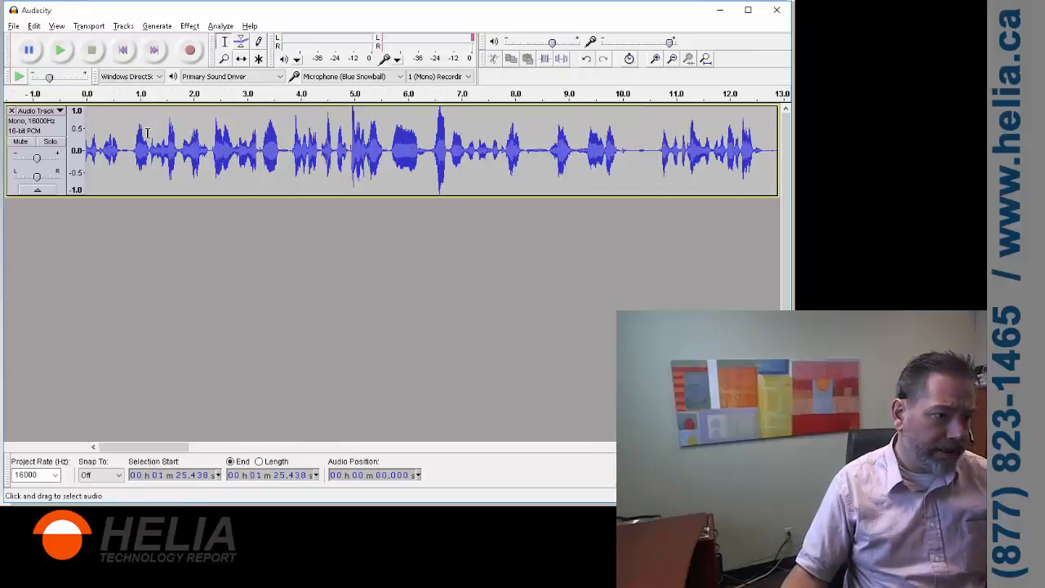
left_click(60, 51)
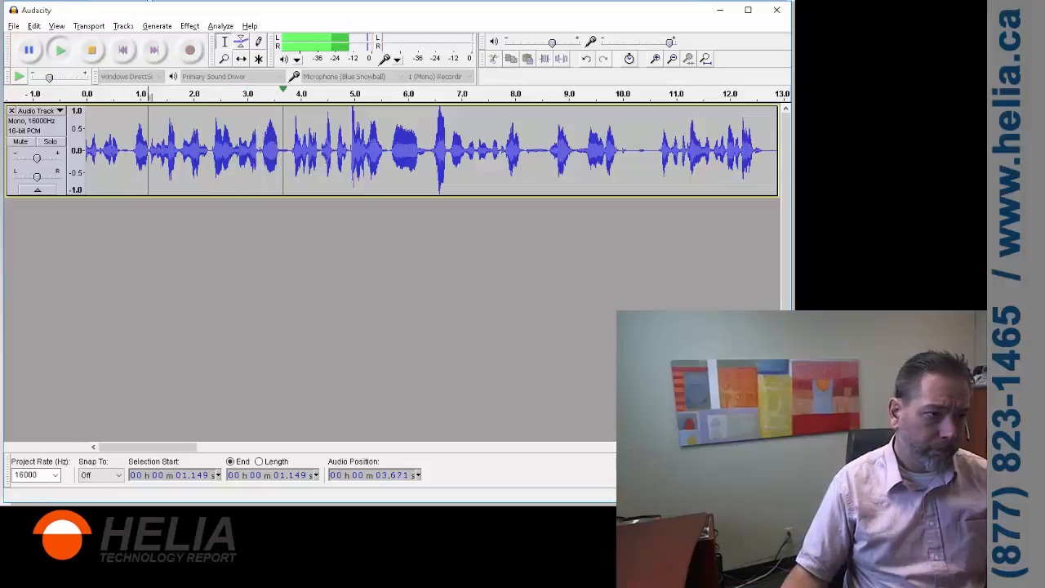
key("space")
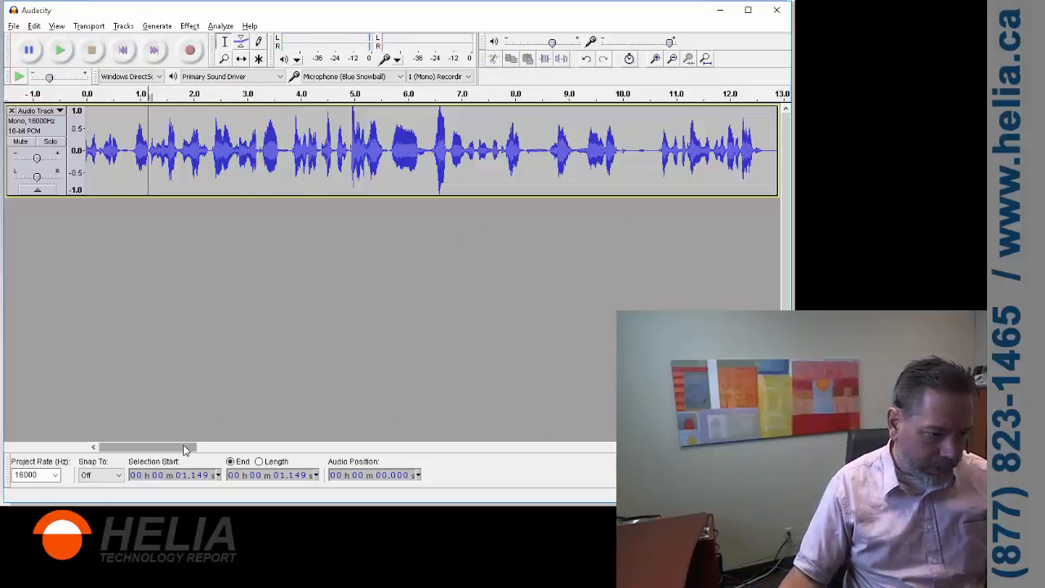
Play back the recording from about 34.5 s and delete the unwanted section between about 34.6 s and 41 s.
left_click(212, 448)
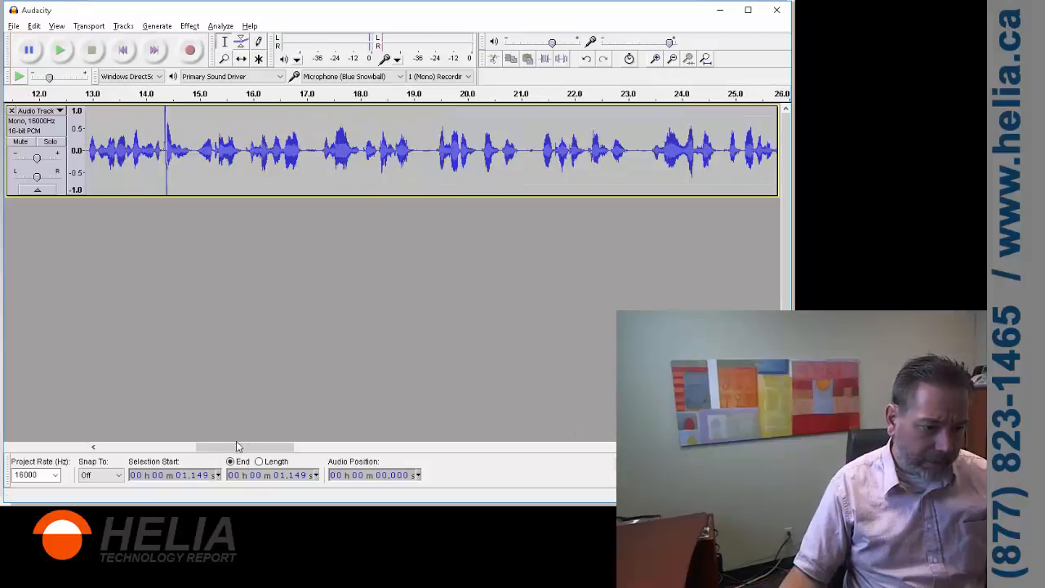
left_click_drag(237, 447, 367, 486)
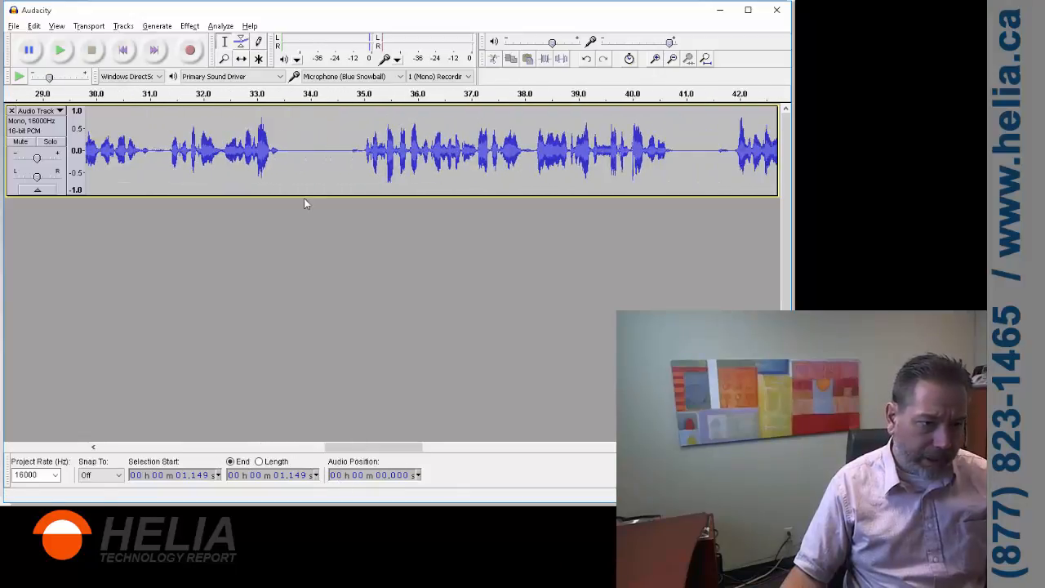
left_click(335, 141)
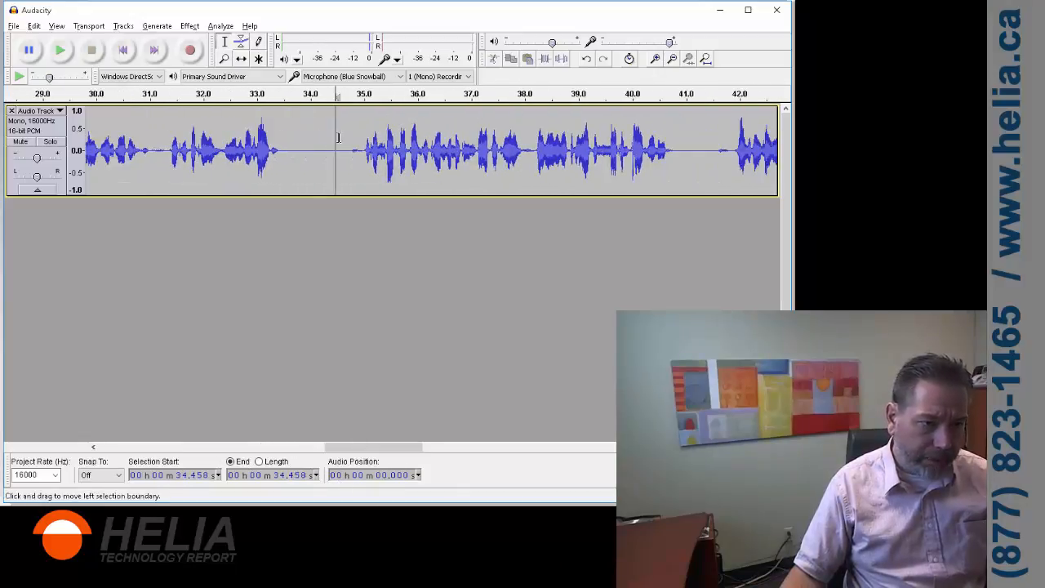
left_click(62, 52)
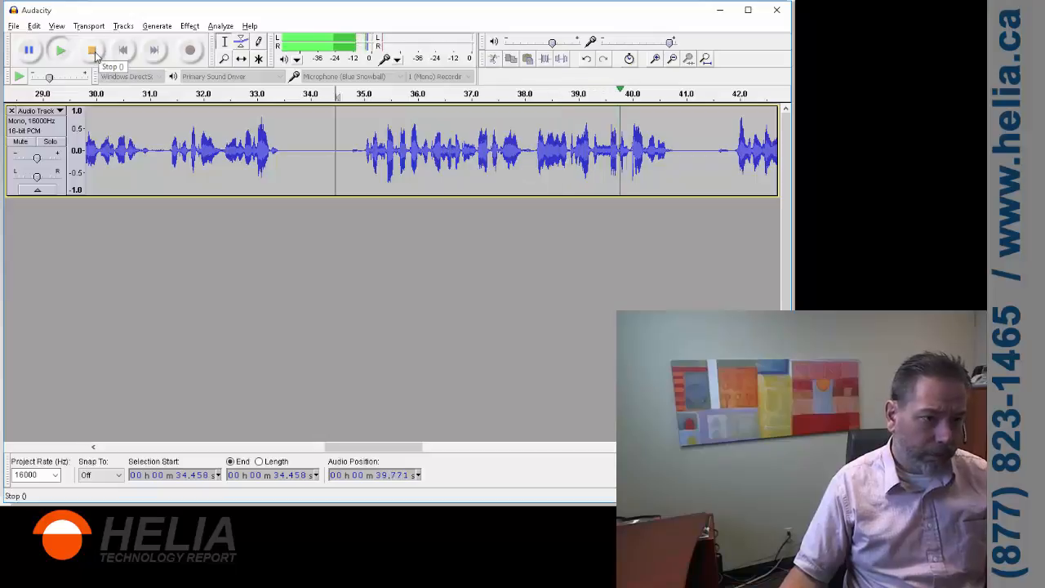
left_click(94, 54)
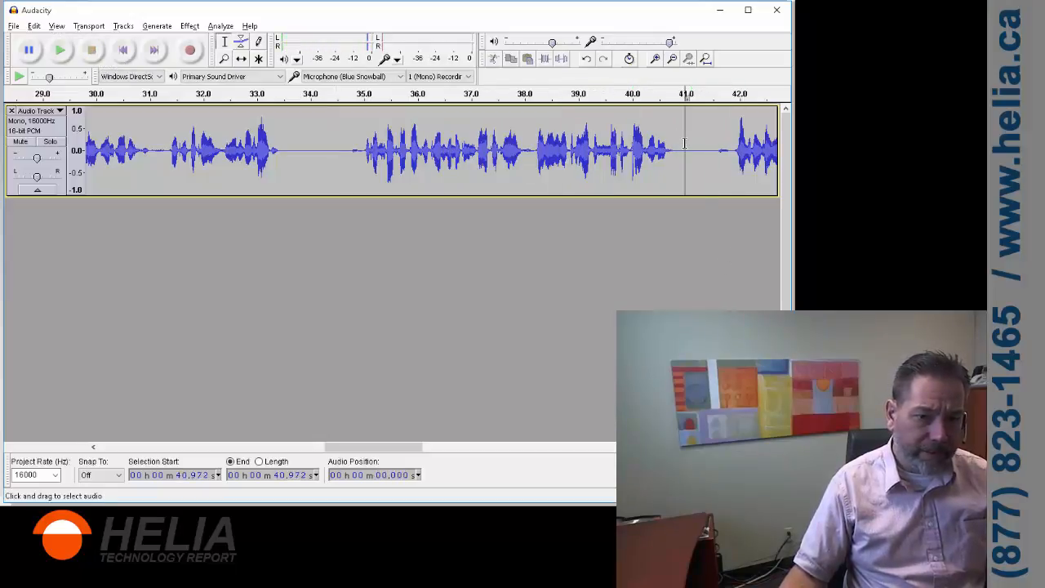
left_click_drag(685, 143, 343, 159)
key("Delete")
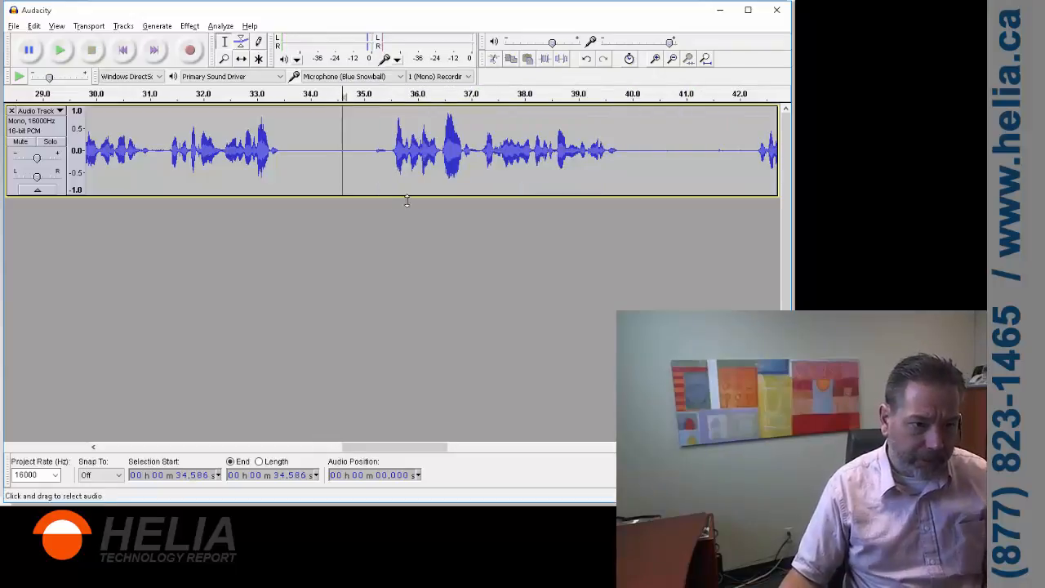
Play back from about 34.6 s and delete the next unwanted phrase, starting at about 34.8 s.
left_click(62, 51)
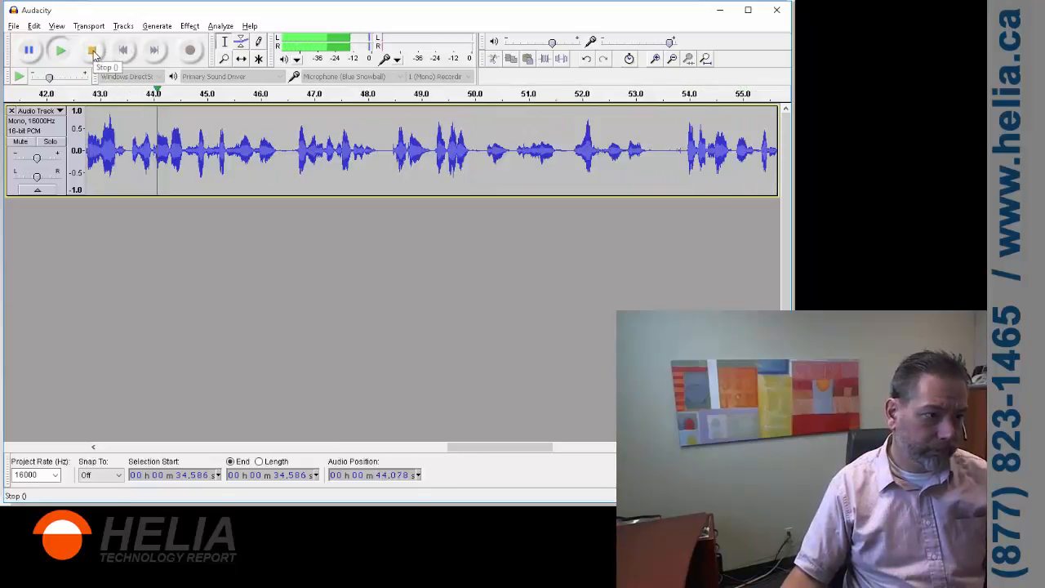
left_click(93, 51)
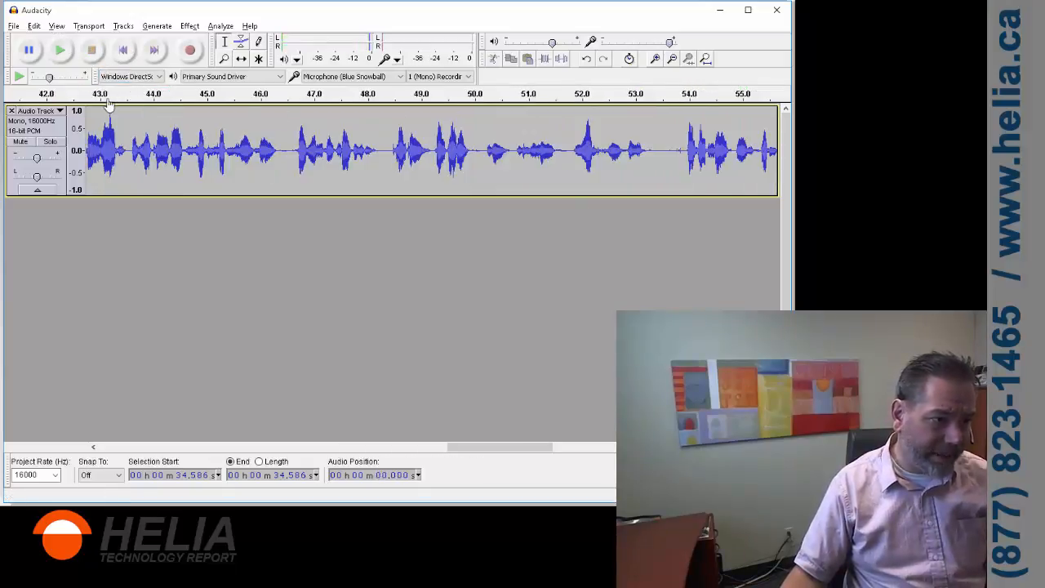
left_click_drag(512, 447, 398, 403)
left_click_drag(699, 183, 416, 148)
key("Delete")
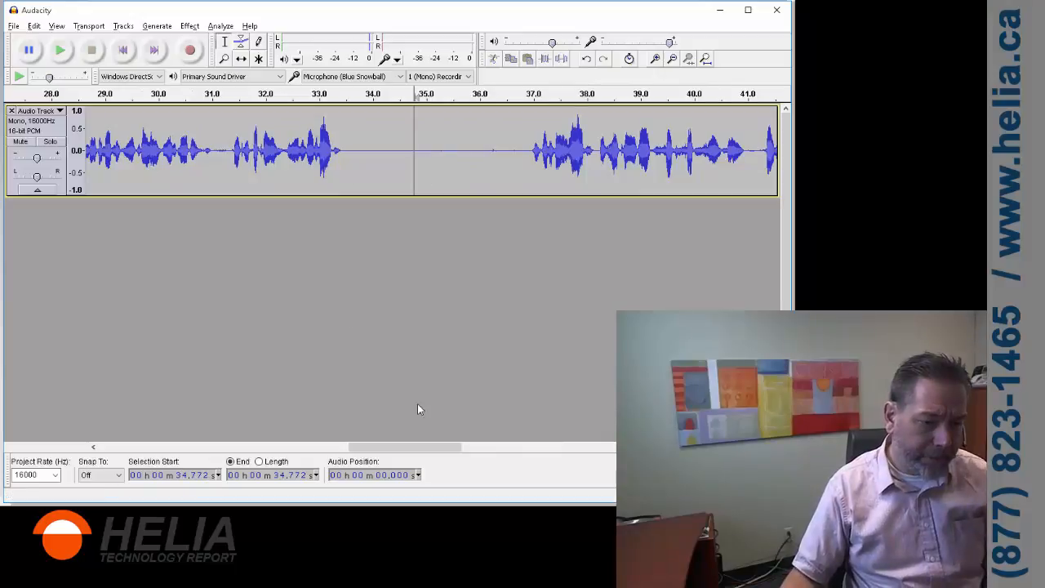
Audition the audio from about 5.6 s, delete everything before about 10.3 s, and play the new start of the track.
left_click_drag(387, 442, 217, 318)
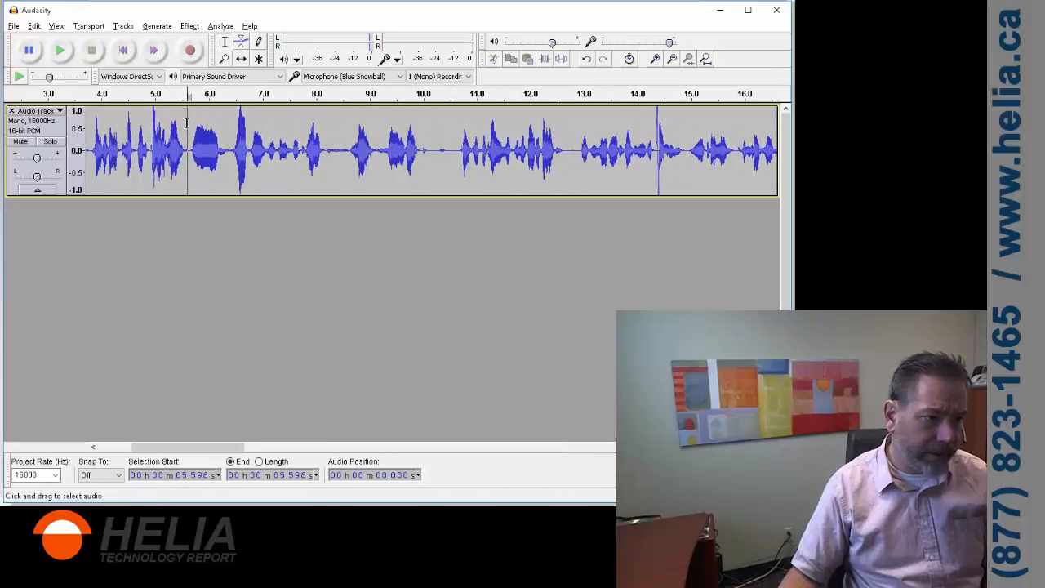
left_click(59, 50)
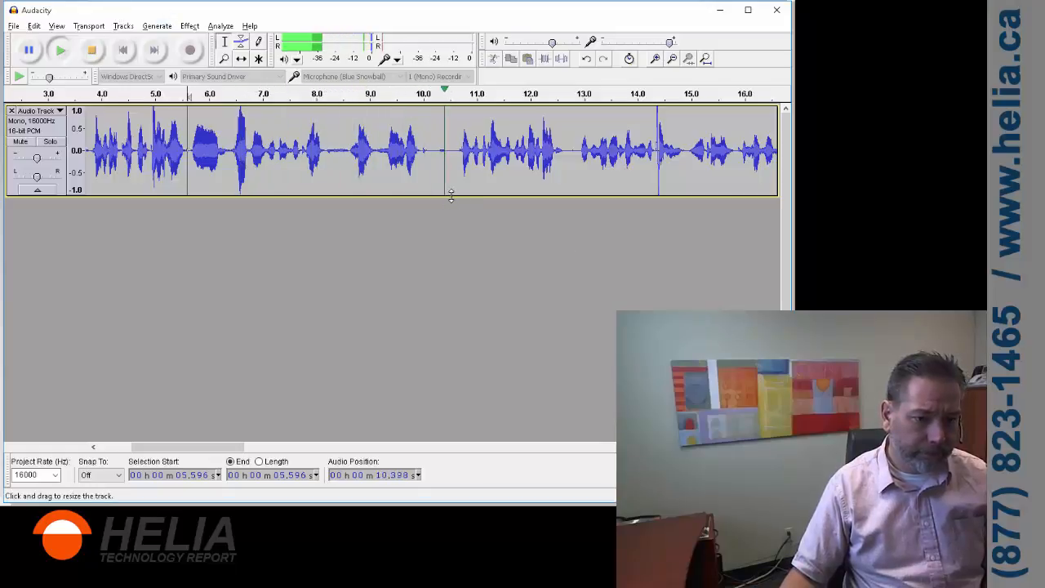
left_click(93, 52)
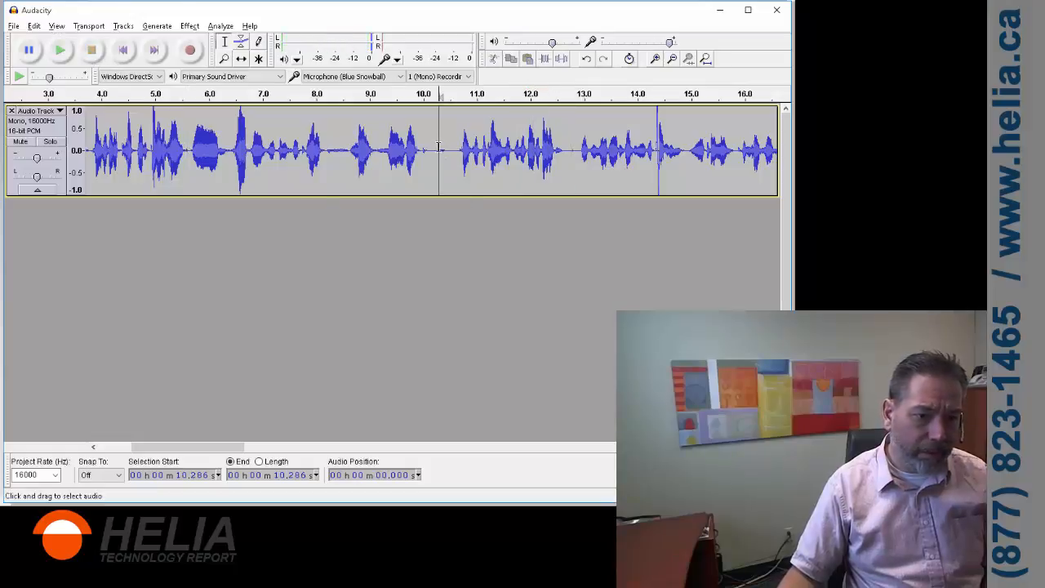
left_click_drag(439, 147, 2, 51)
key("Delete")
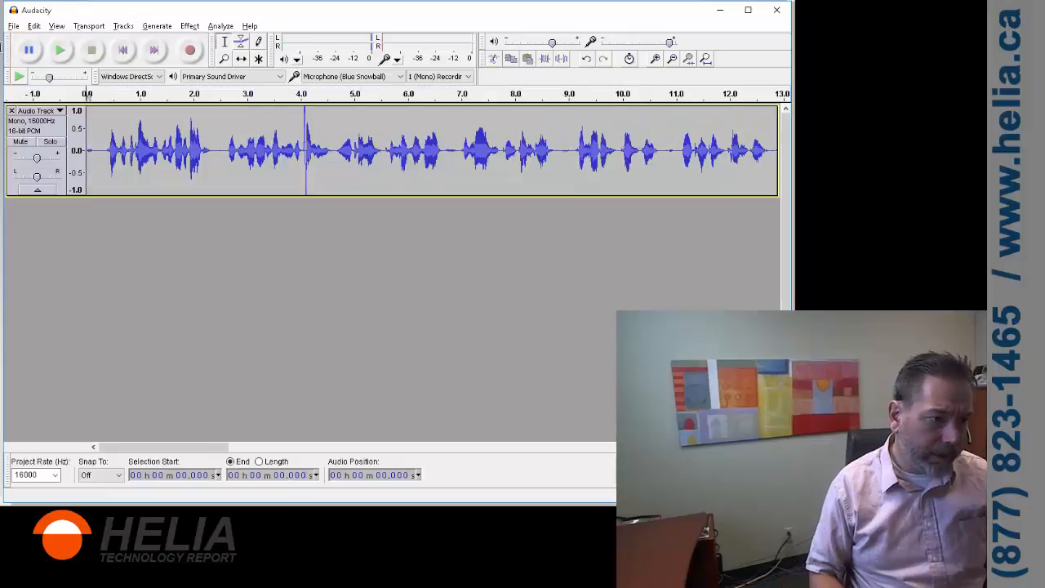
left_click(60, 50)
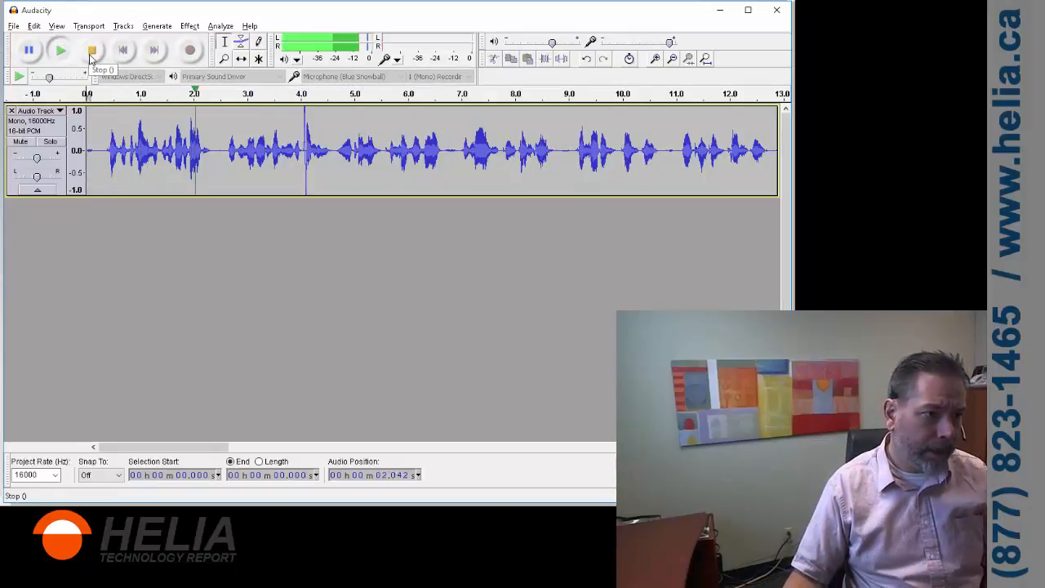
left_click(92, 50)
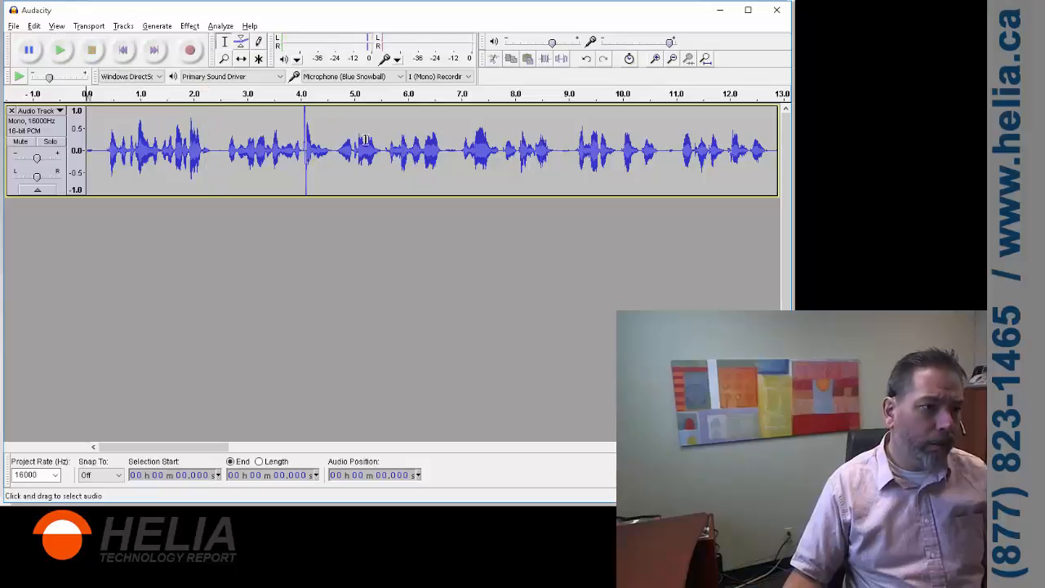
Apply the Compressor to the whole track with a -12 dB threshold, -40 dB noise floor, 2:1 ratio and make-up gain.
left_click(190, 26)
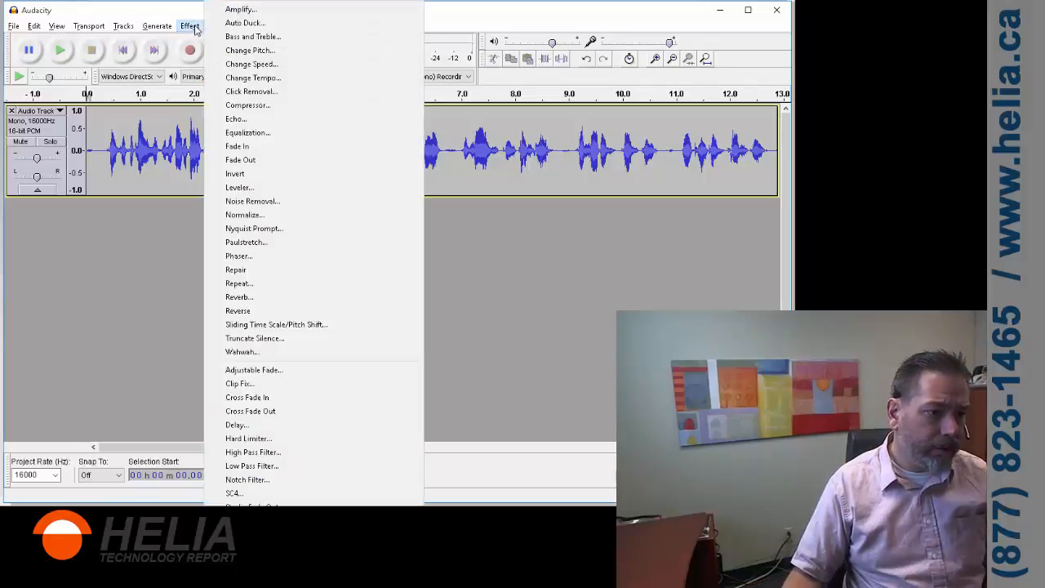
left_click(250, 110)
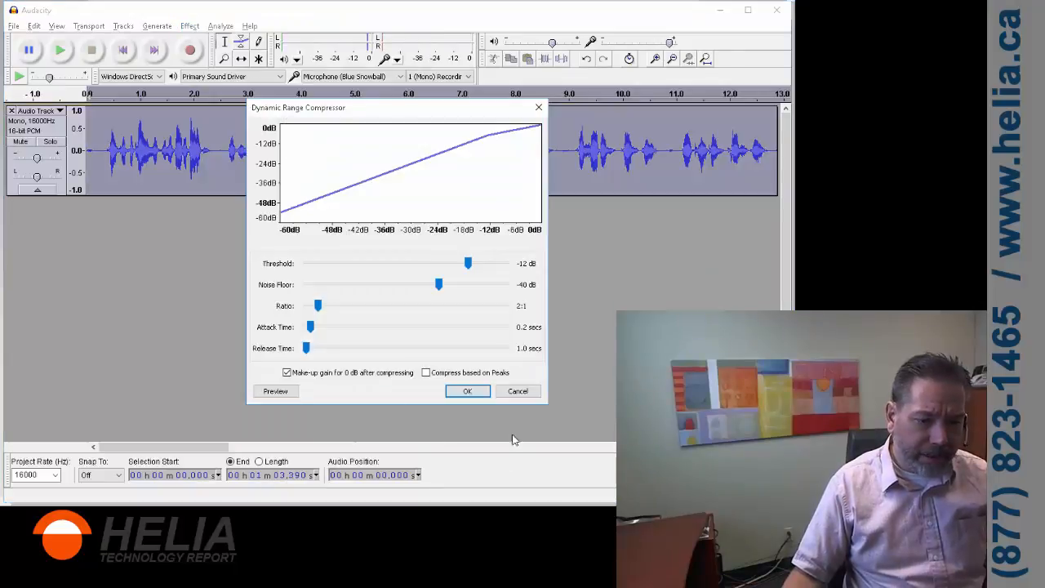
left_click(465, 398)
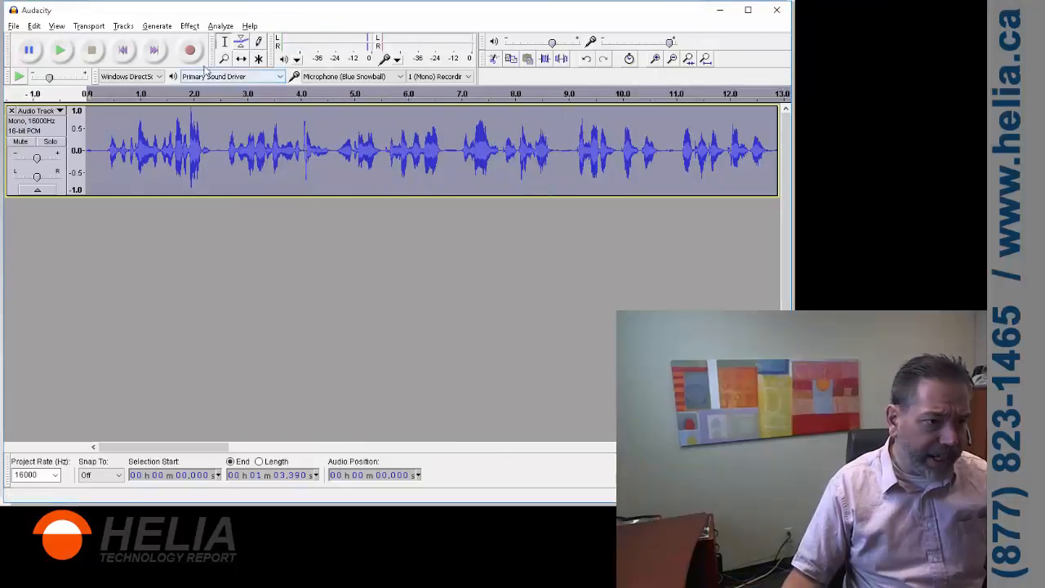
Amplify the whole track by 2.3 dB with clipping allowed and play back its first seconds.
left_click(189, 25)
left_click(240, 9)
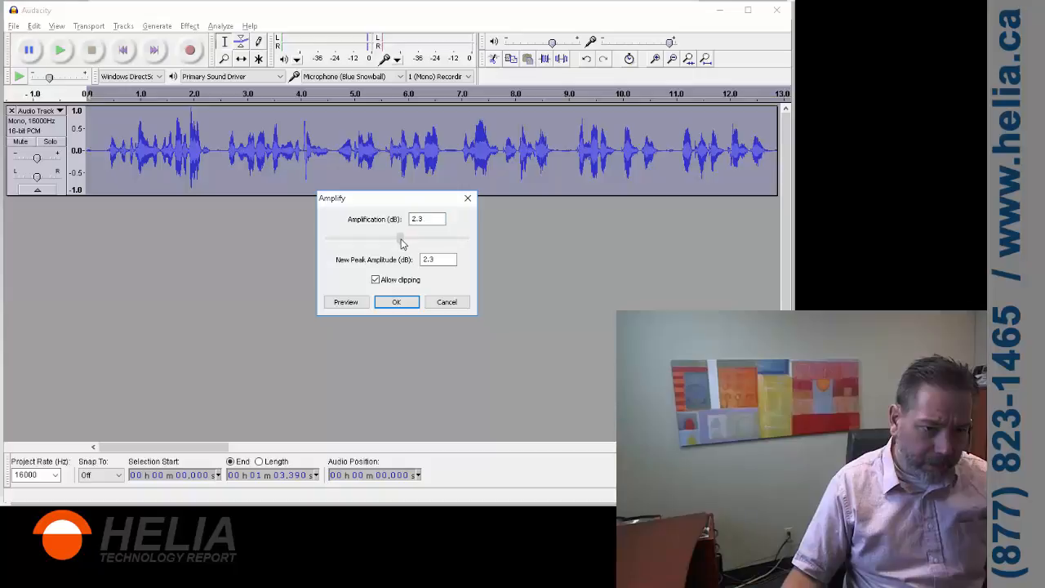
left_click(396, 301)
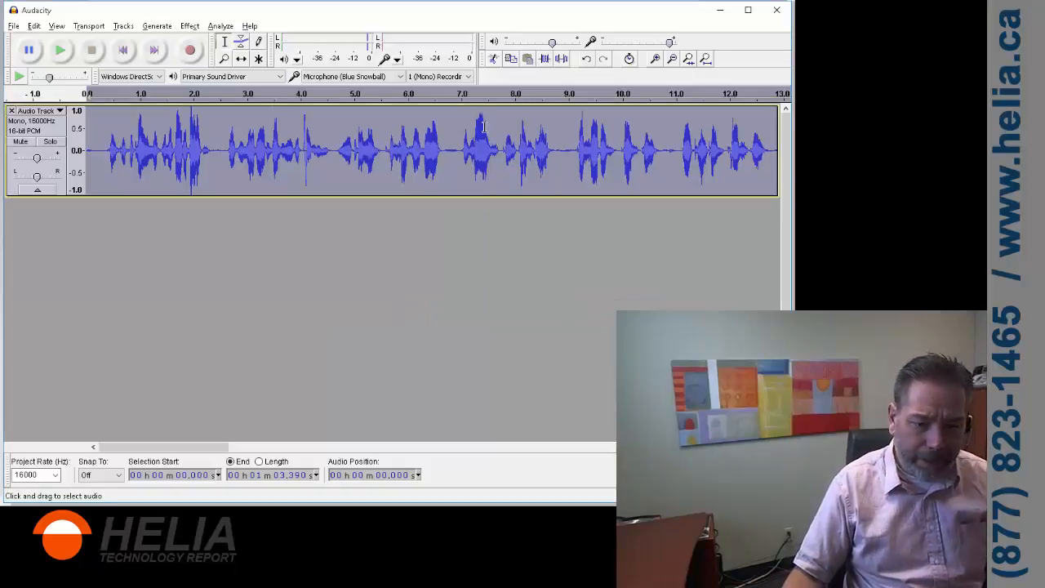
left_click(62, 50)
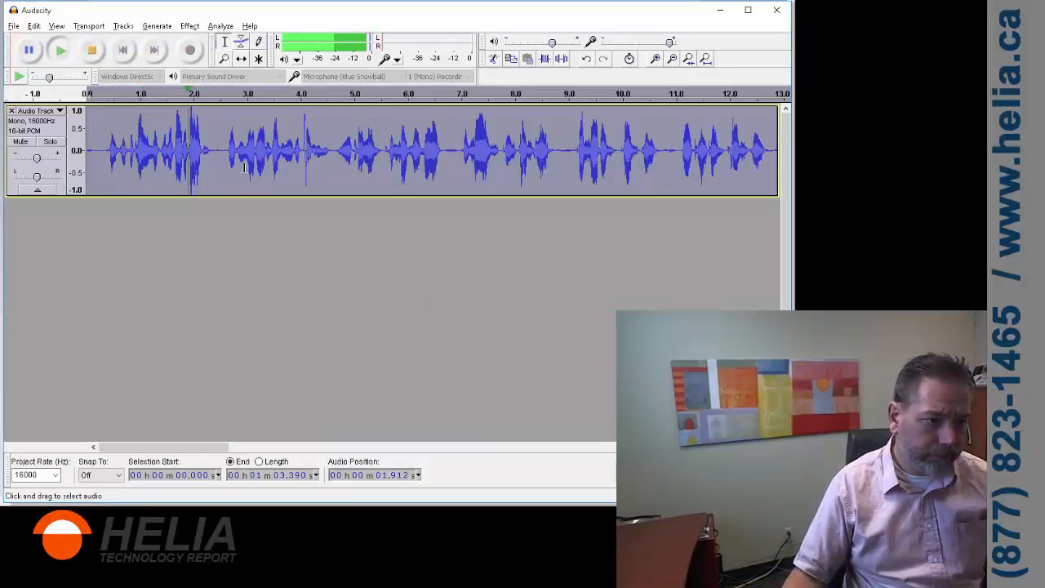
left_click(93, 51)
left_click_drag(206, 454, 427, 500)
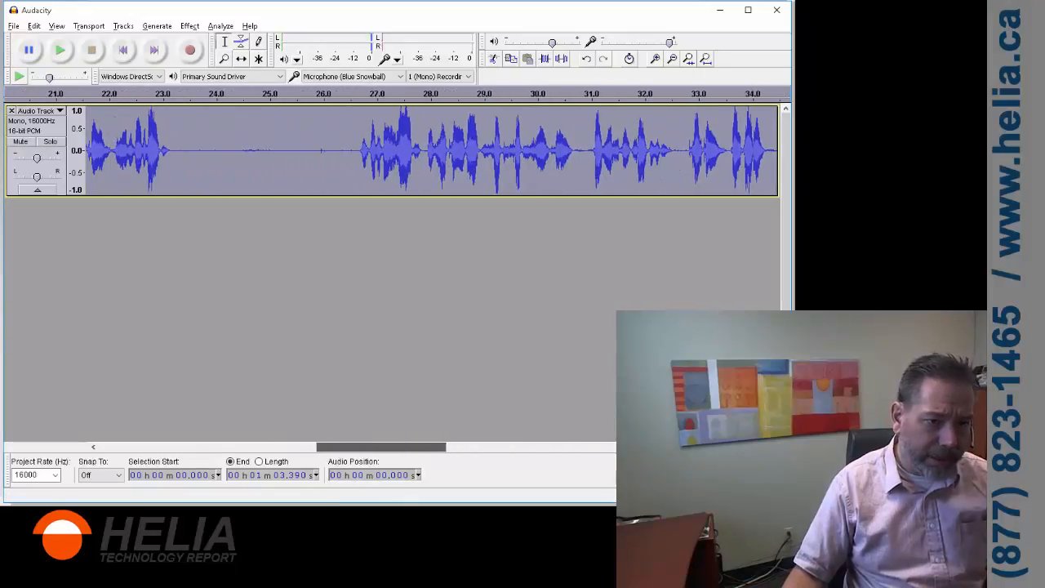
left_click(345, 147)
left_click_drag(345, 147, 784, 152)
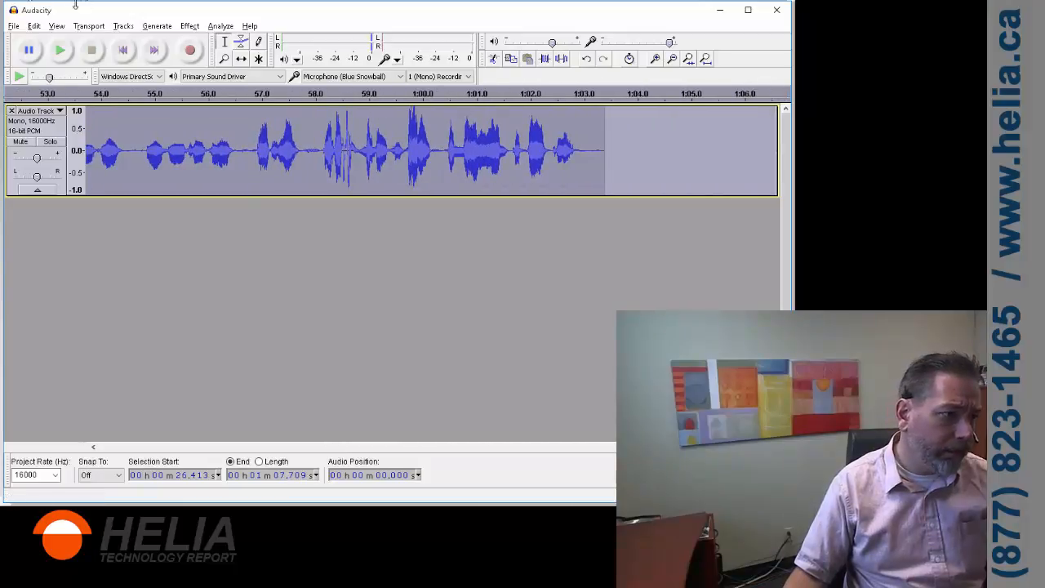
left_click(38, 30)
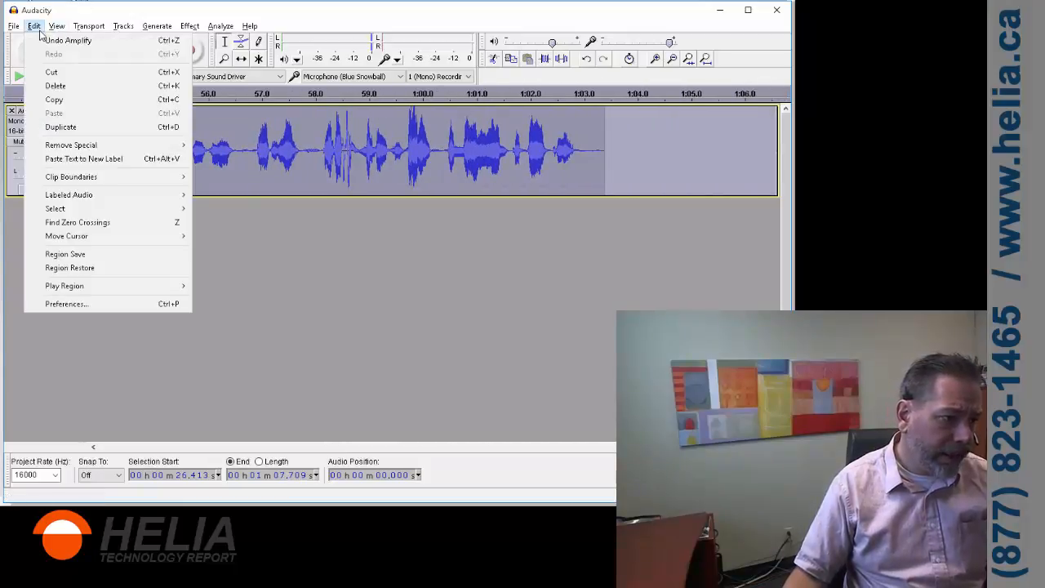
left_click(396, 298)
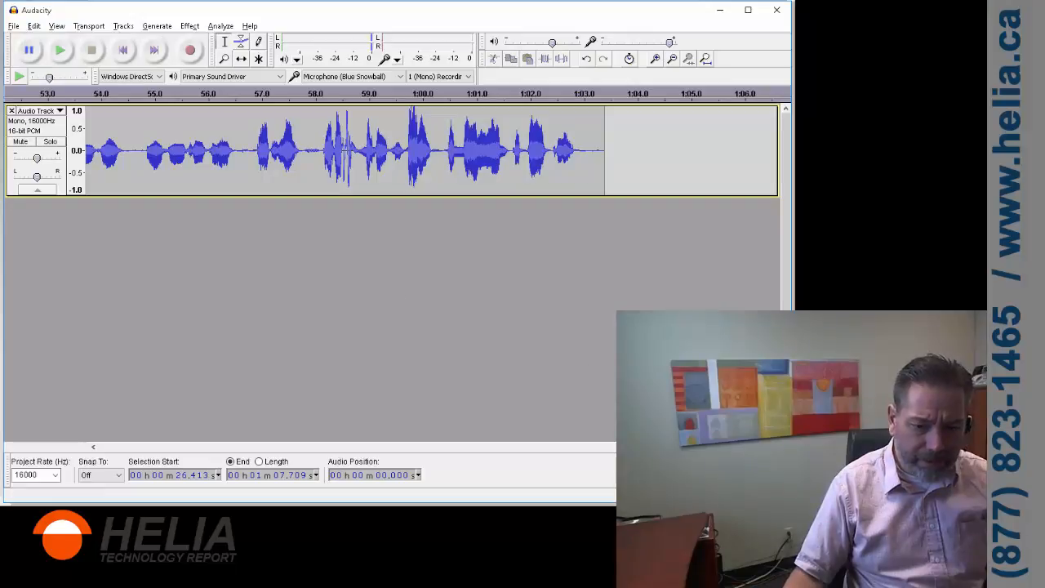
Play back briefly from about 26.5 s and cut all audio from about 25.8 s to the end of the track.
left_click_drag(645, 447, 322, 441)
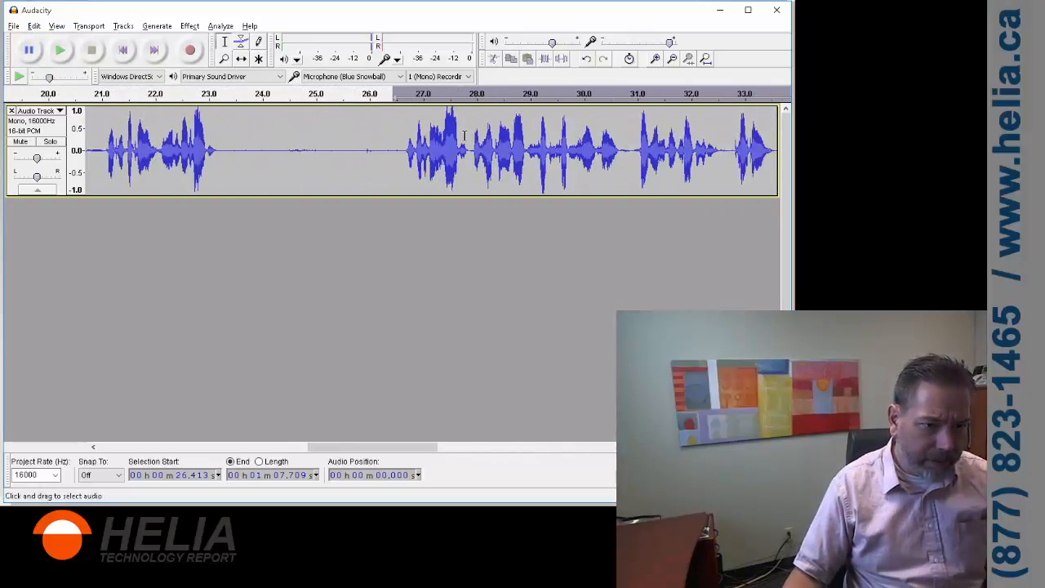
left_click(396, 124)
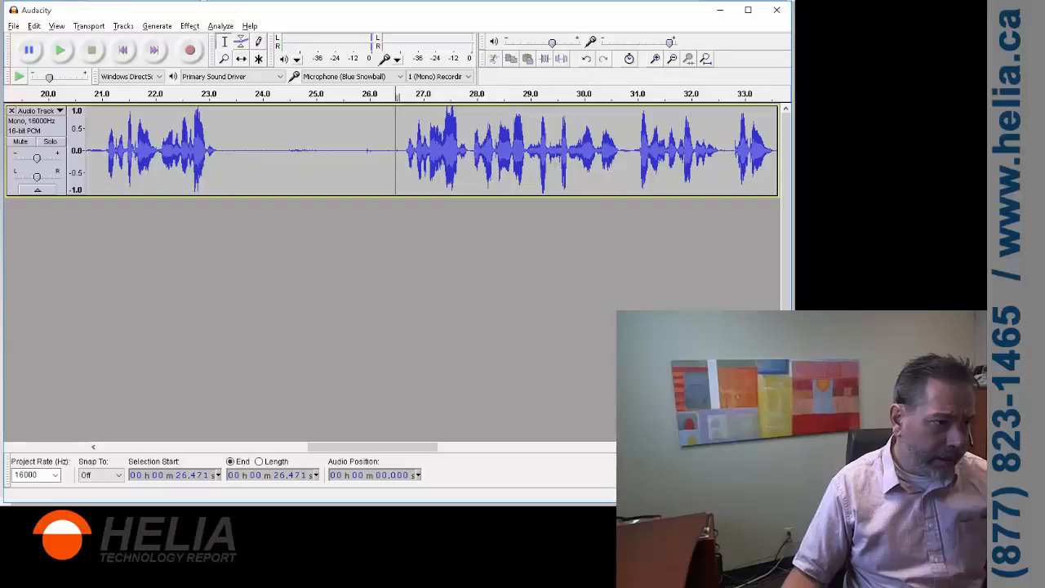
left_click(61, 51)
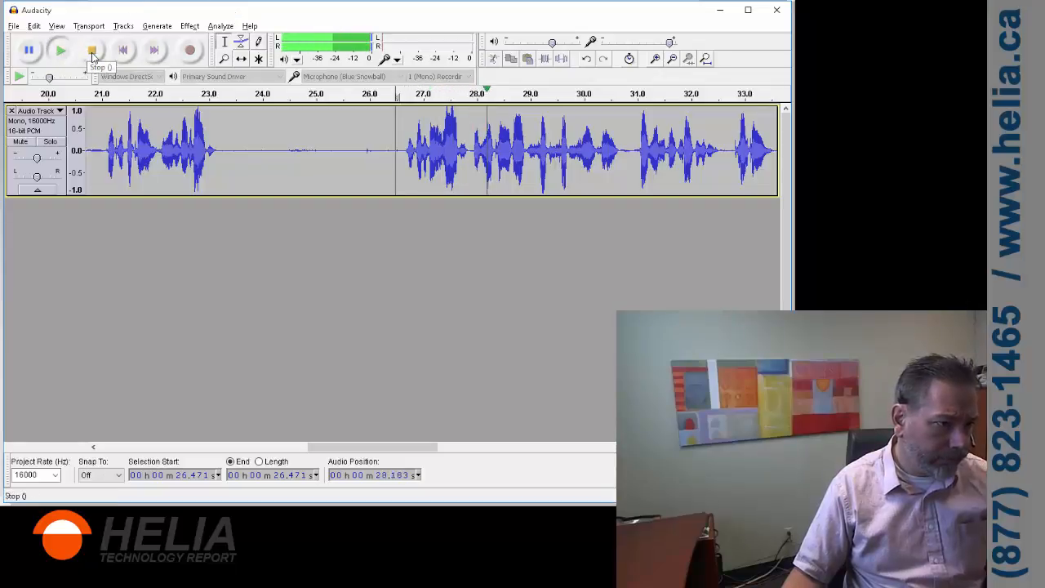
left_click(91, 51)
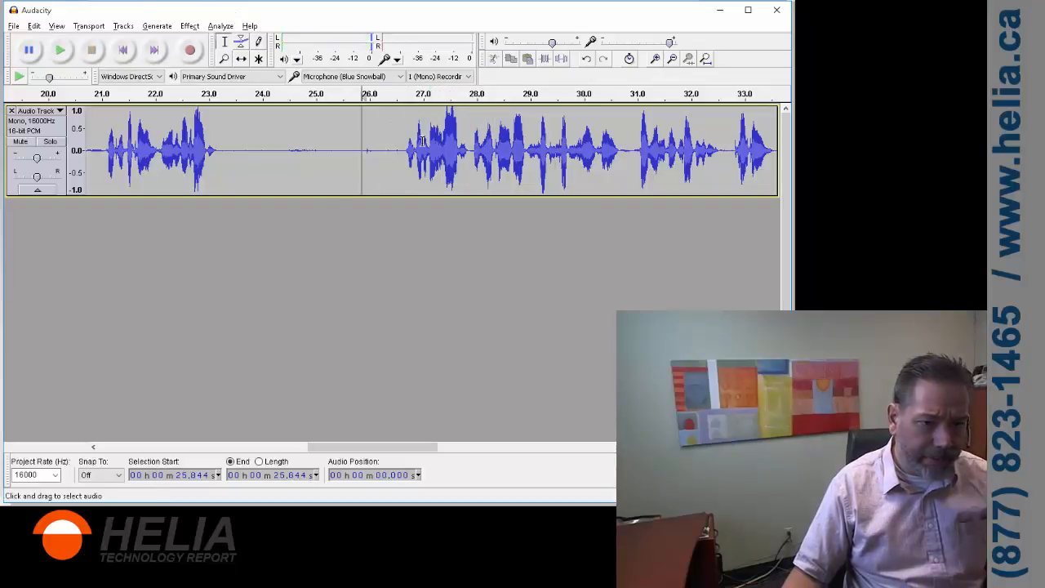
left_click_drag(361, 151, 898, 151)
key("Delete")
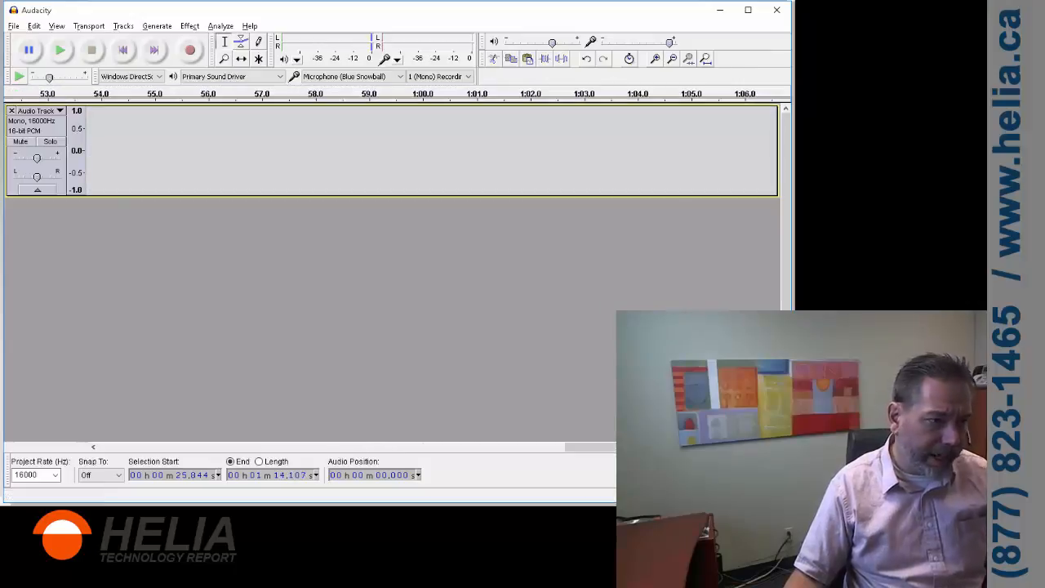
Add a new mono audio track and paste the cut audio into the project as a separate track.
left_click_drag(607, 450, 104, 400)
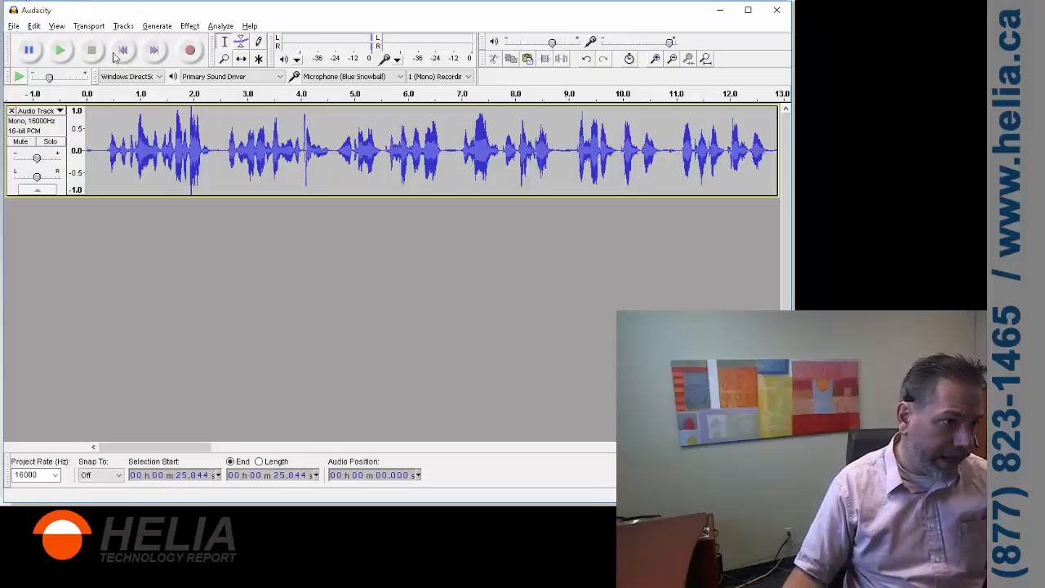
left_click(122, 25)
mouse_move(128, 41)
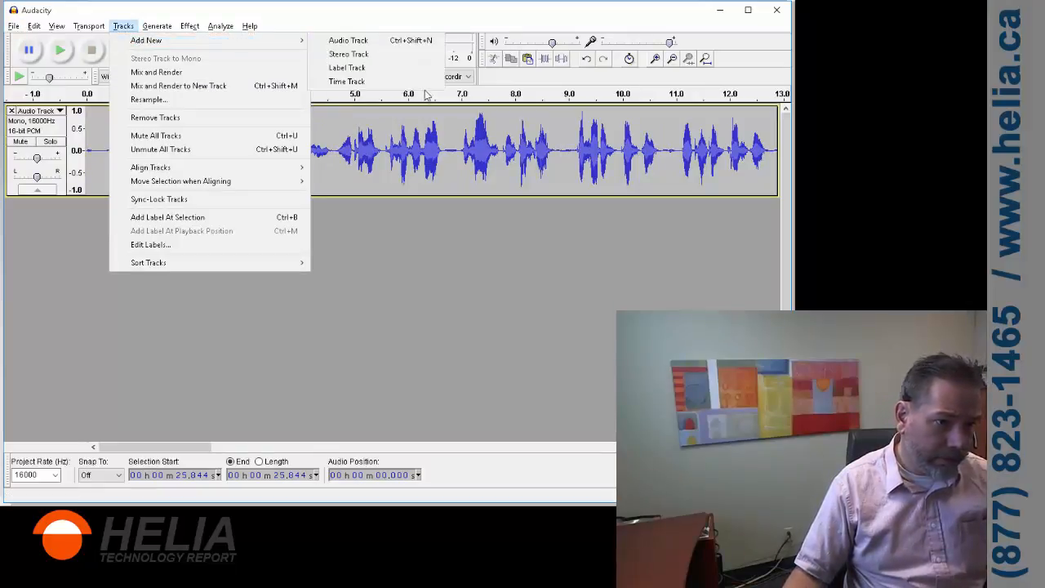
left_click(411, 41)
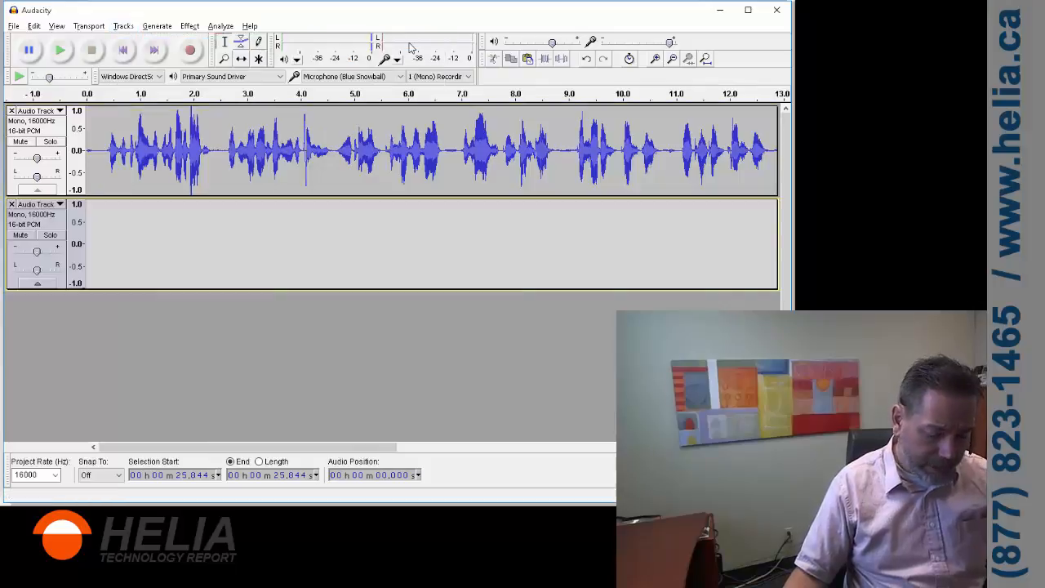
key("ctrl+v")
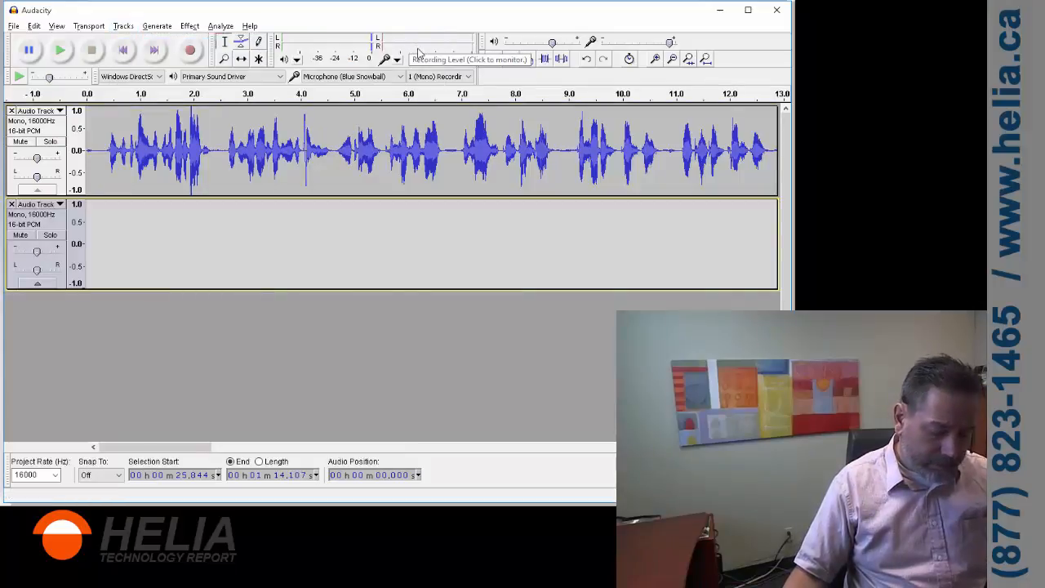
left_click_drag(95, 233, 98, 232)
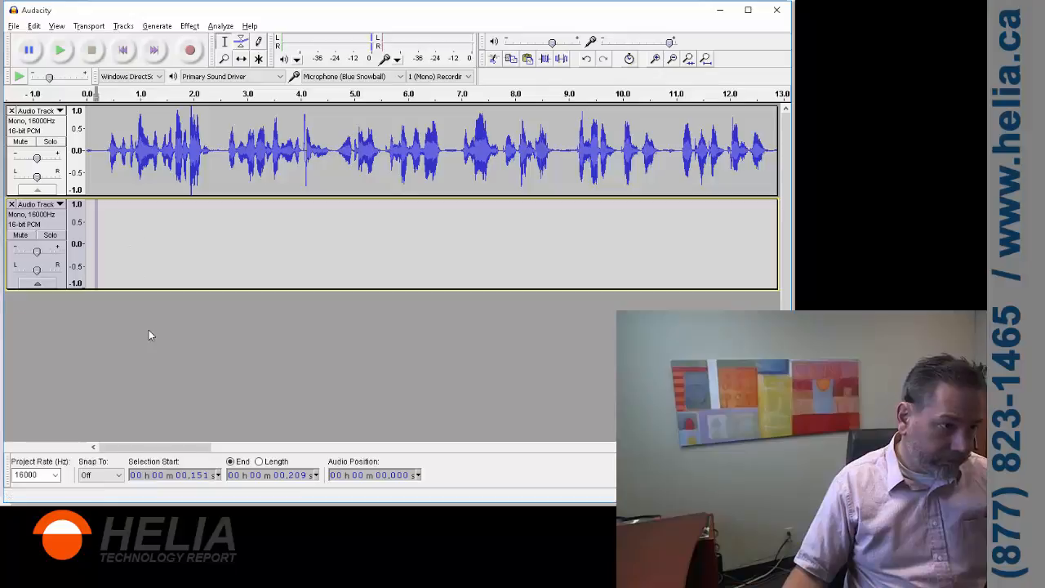
left_click(35, 26)
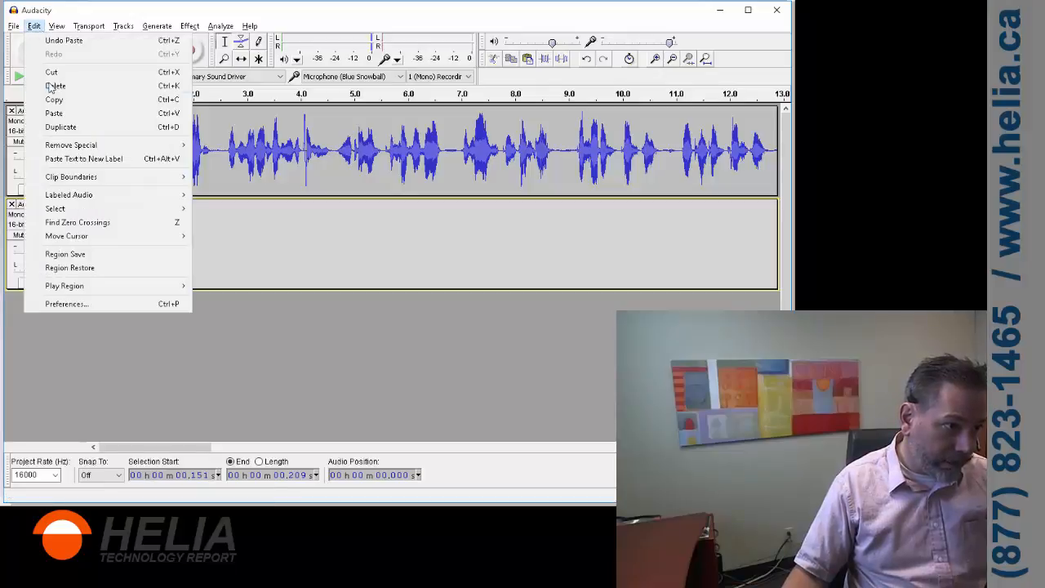
left_click(54, 113)
Remove the empty middle track and mute the pasted track.
left_click(164, 245)
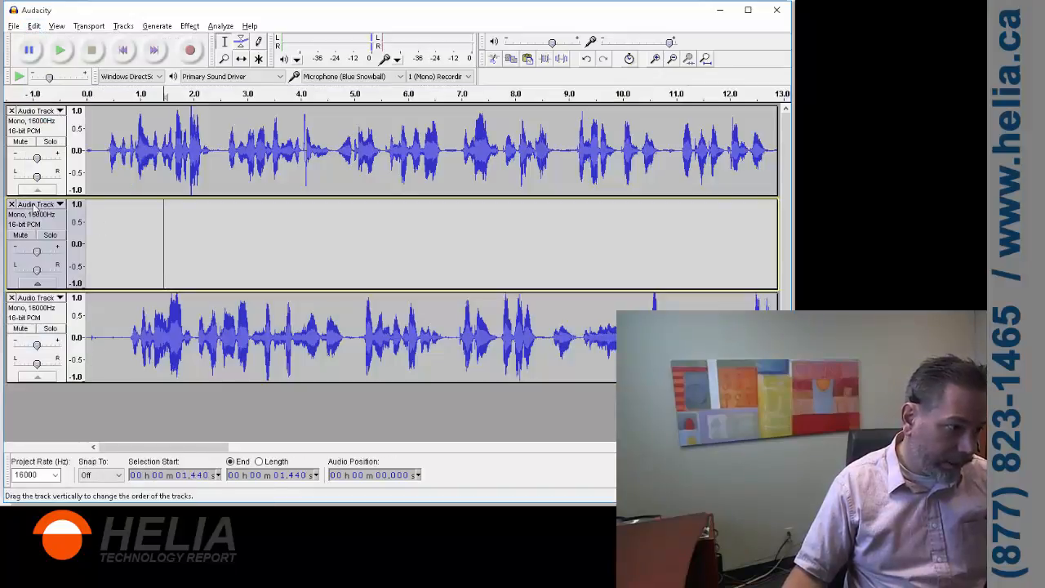
left_click(12, 204)
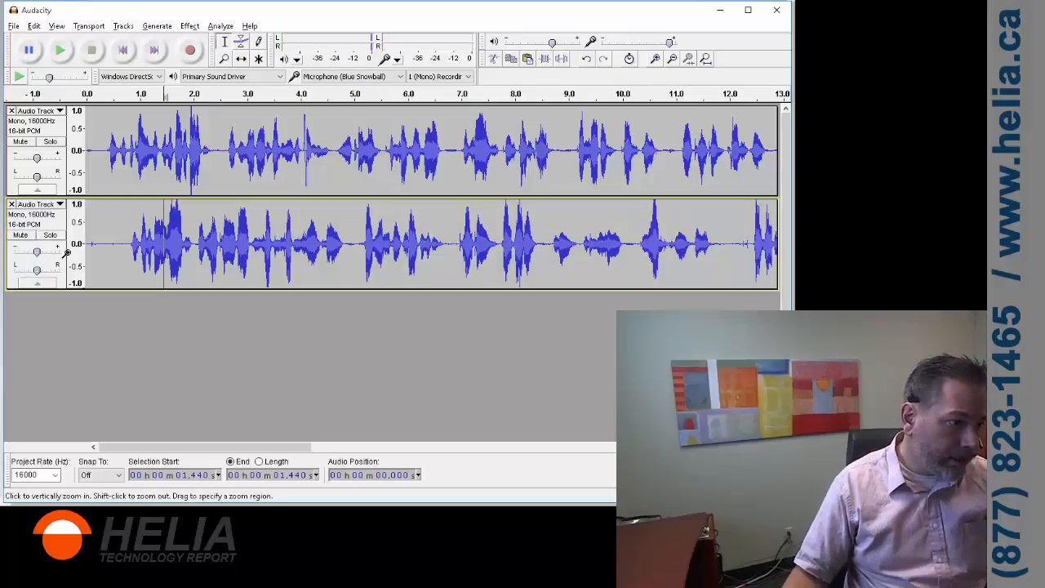
left_click(16, 235)
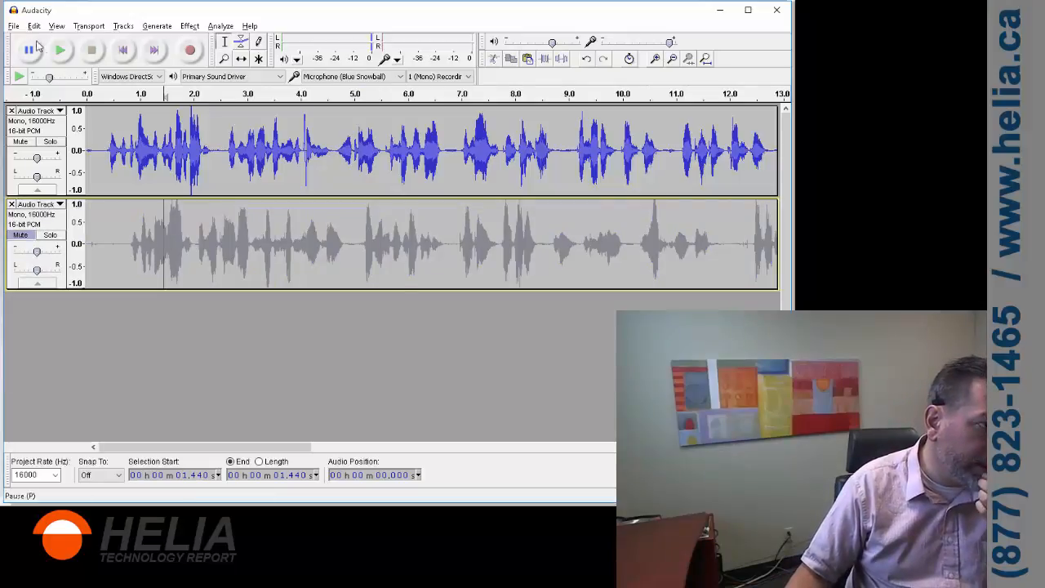
Start an audio export and create and open a folder named Innovative Edge inside AutoAttendant.
left_click(14, 27)
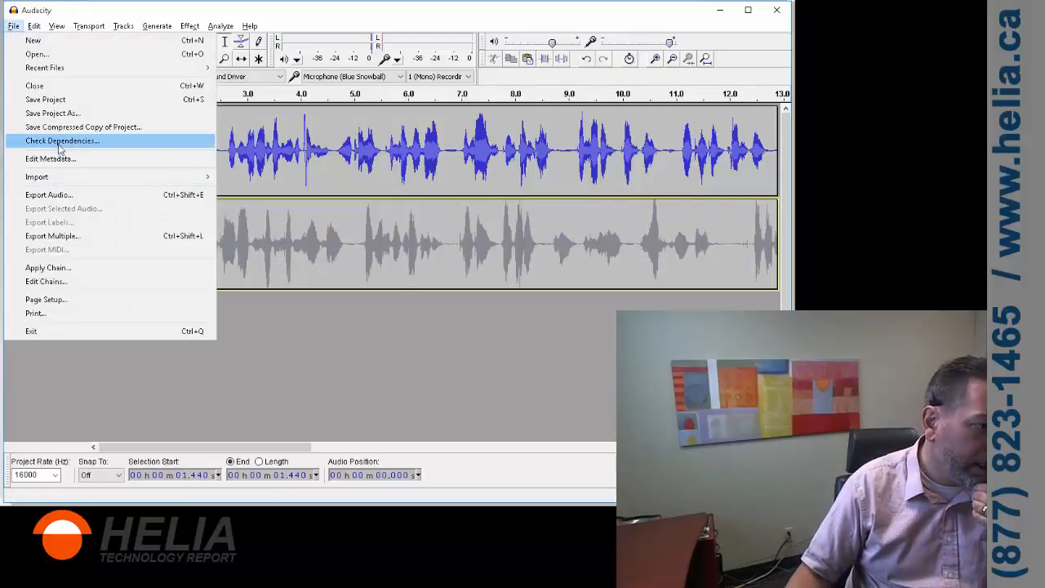
left_click(61, 196)
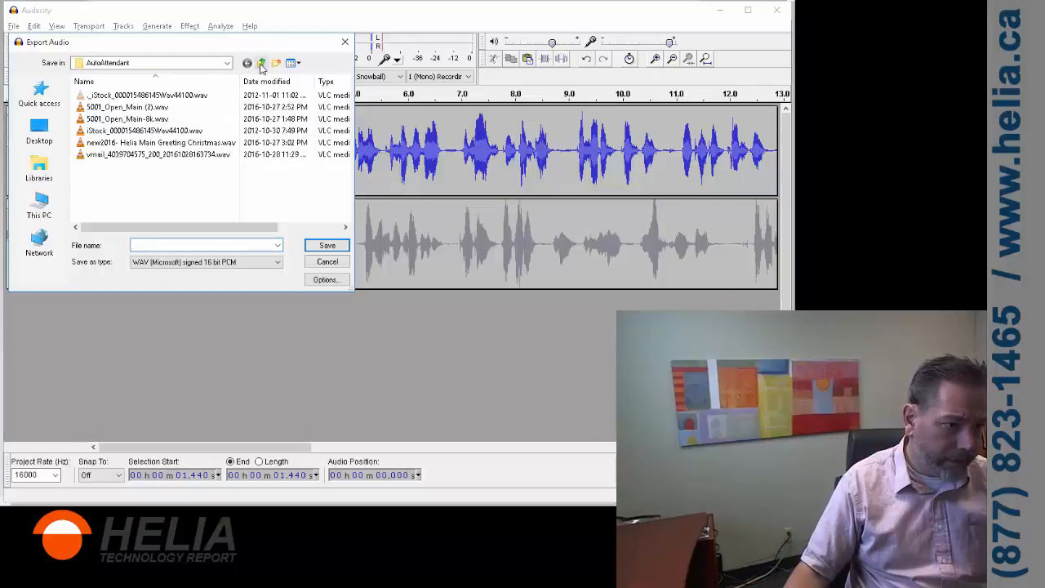
left_click(275, 63)
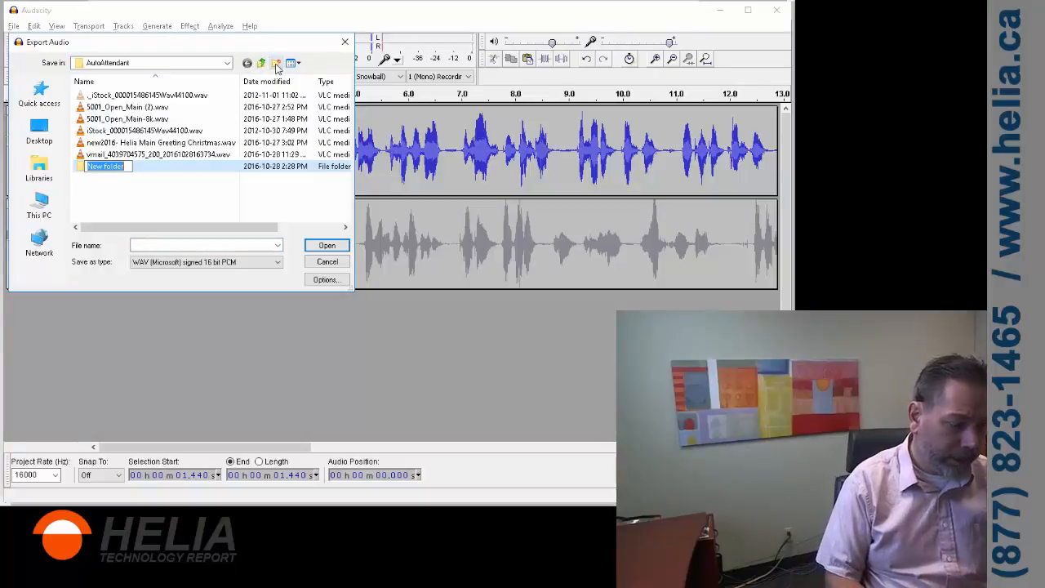
type("Innovate")
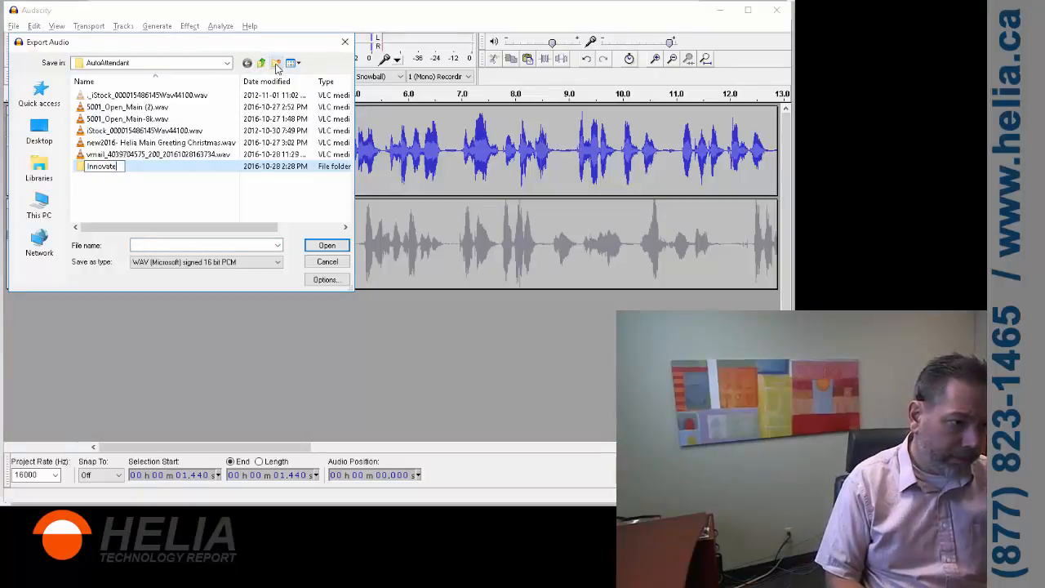
type("ive")
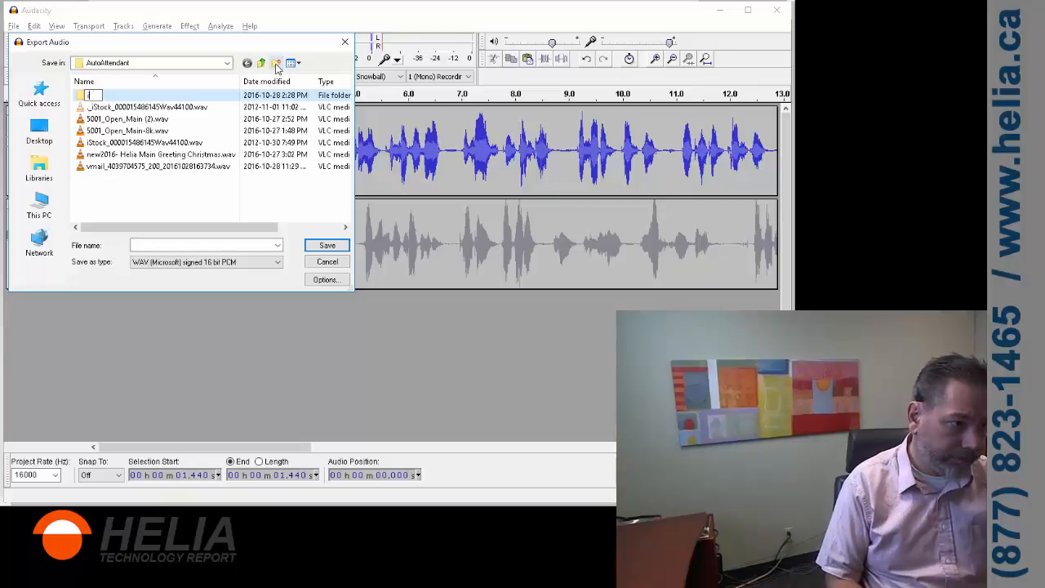
type("Innovative")
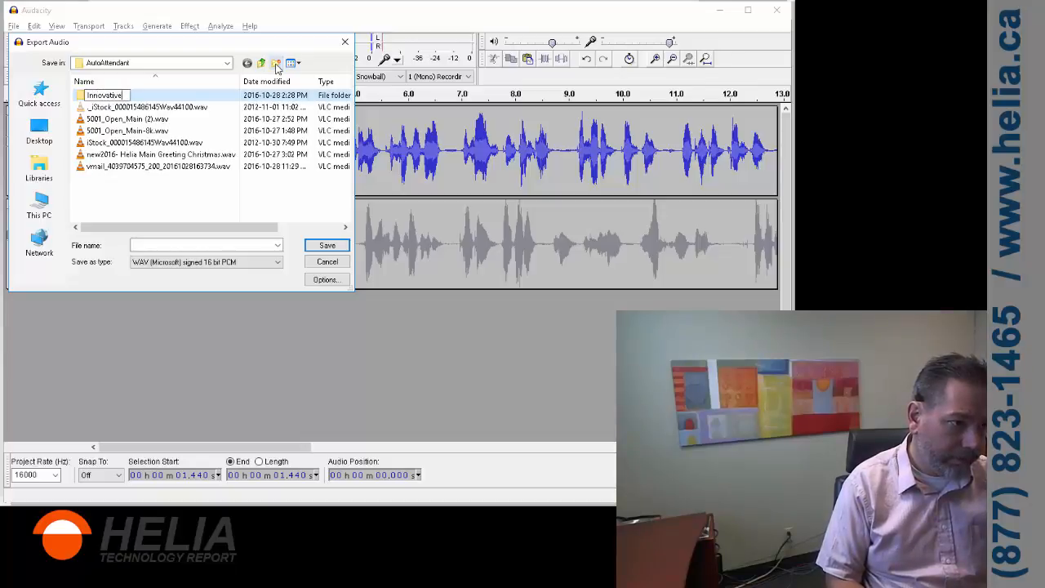
key("Return")
key("Return")
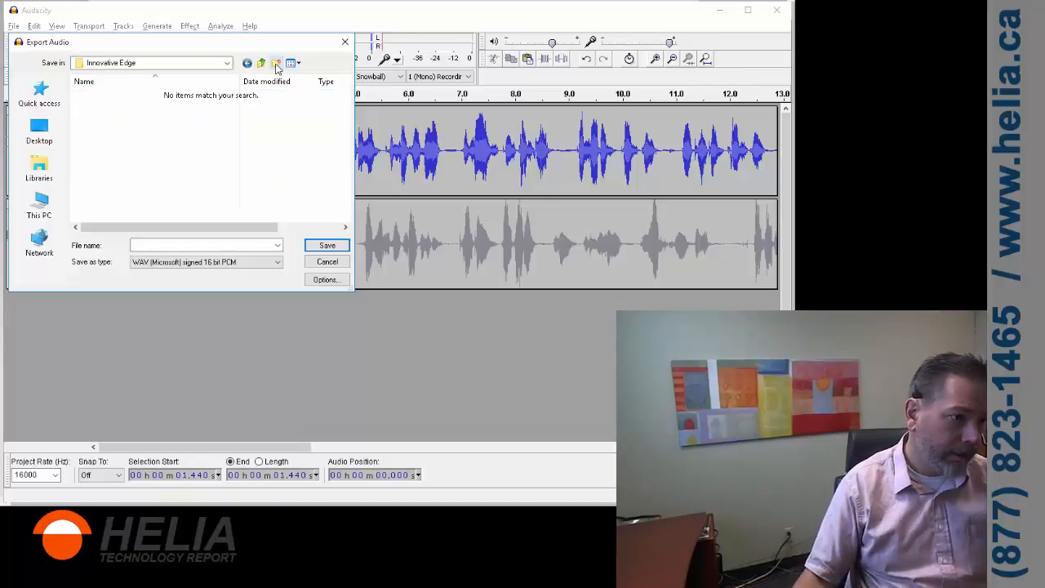
left_click(273, 65)
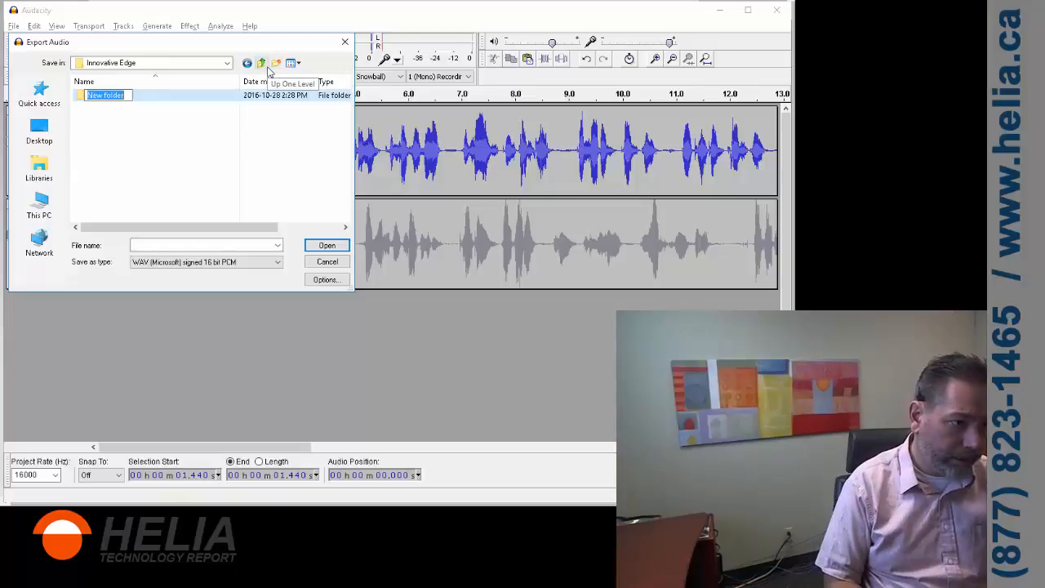
type("Main Greeting")
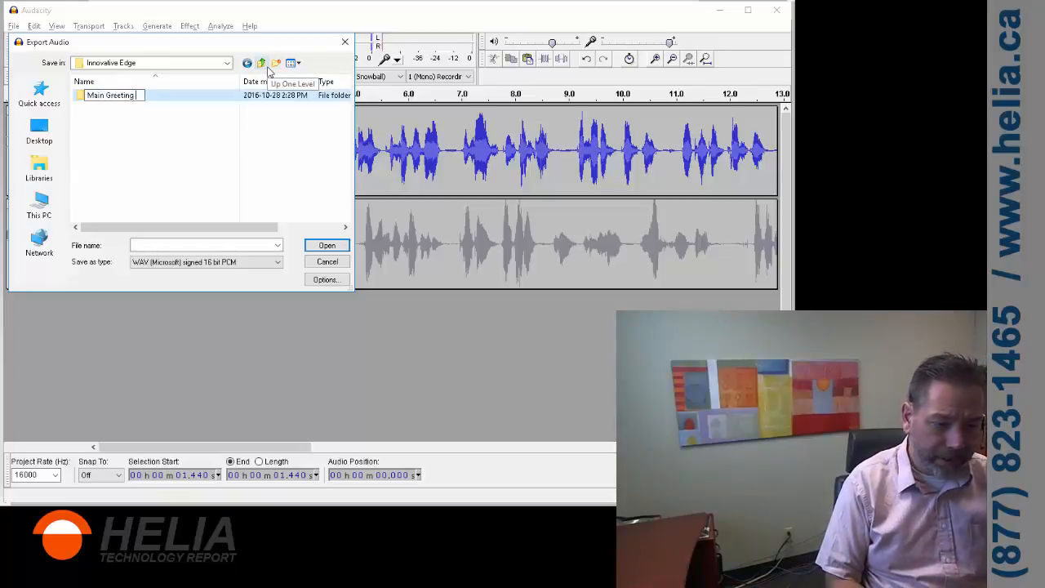
key("Return")
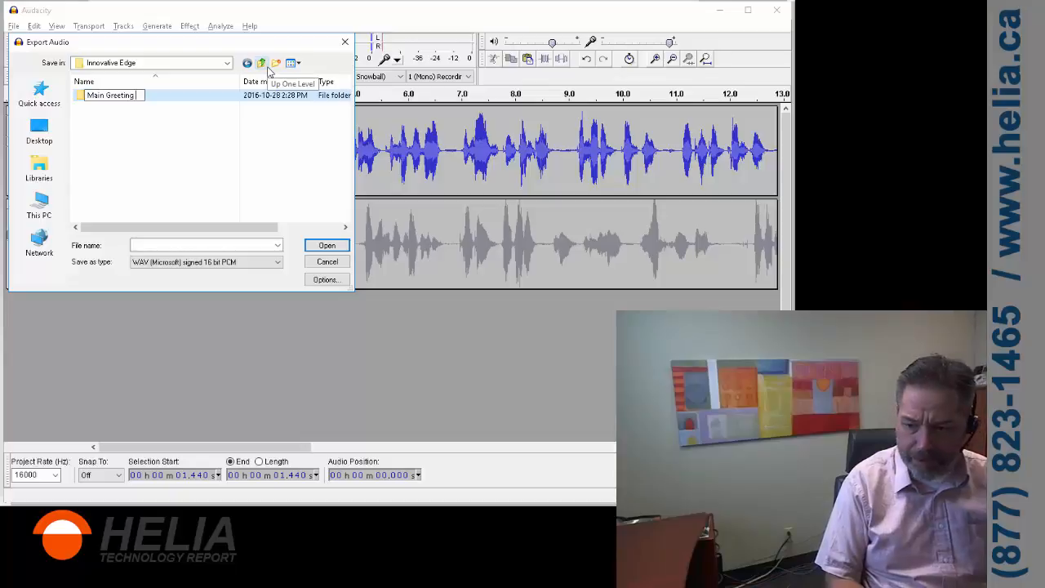
type("Oct 201")
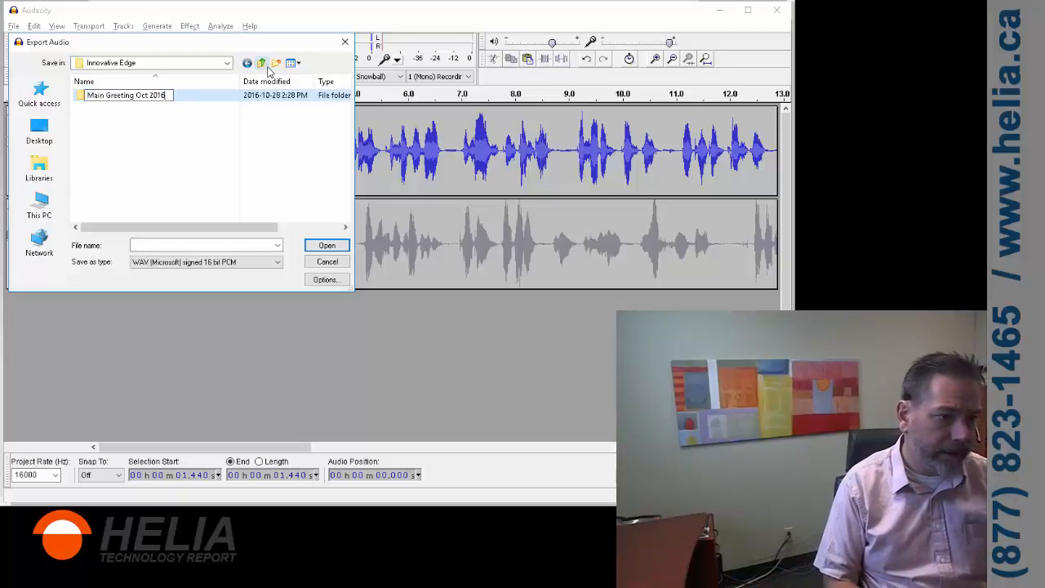
type("6")
key("Return")
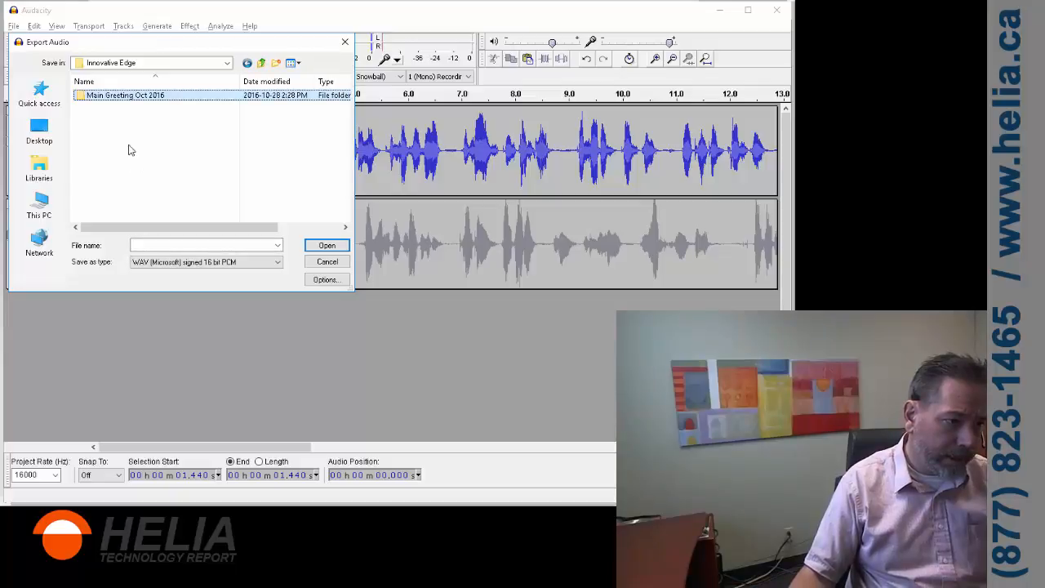
left_click(159, 245)
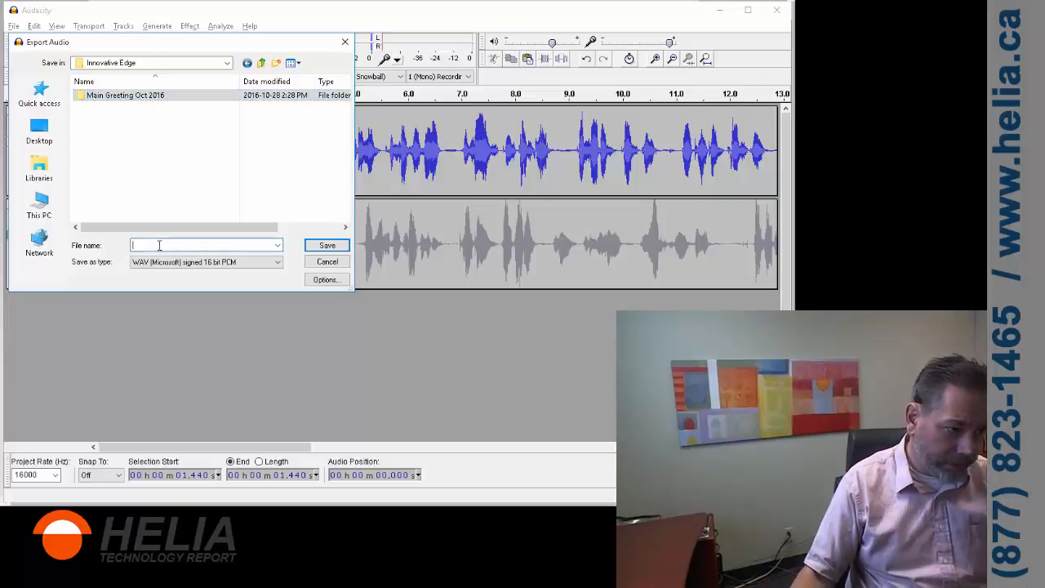
type("Main Gree")
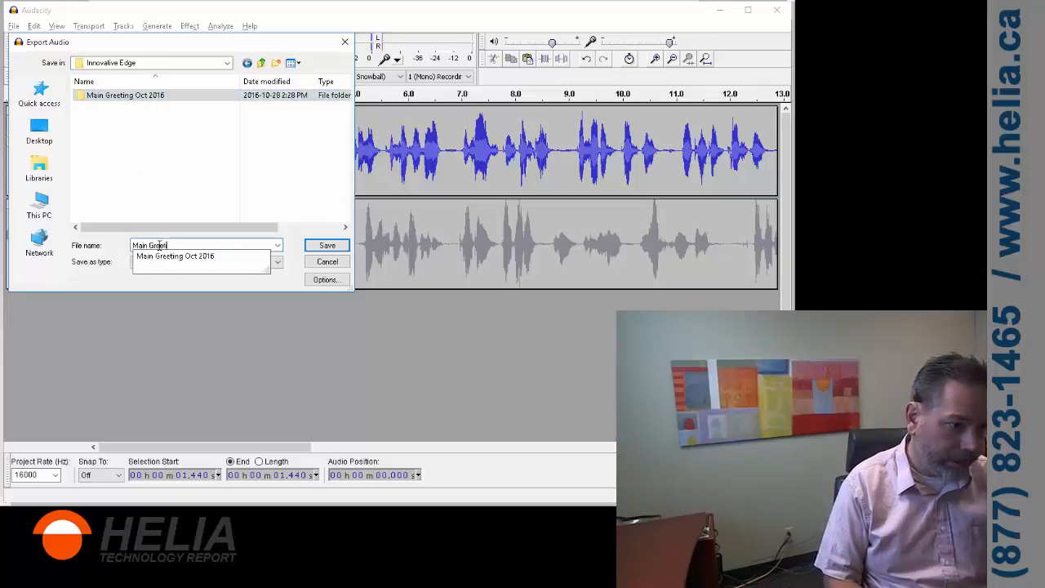
type("ting Oct 2016")
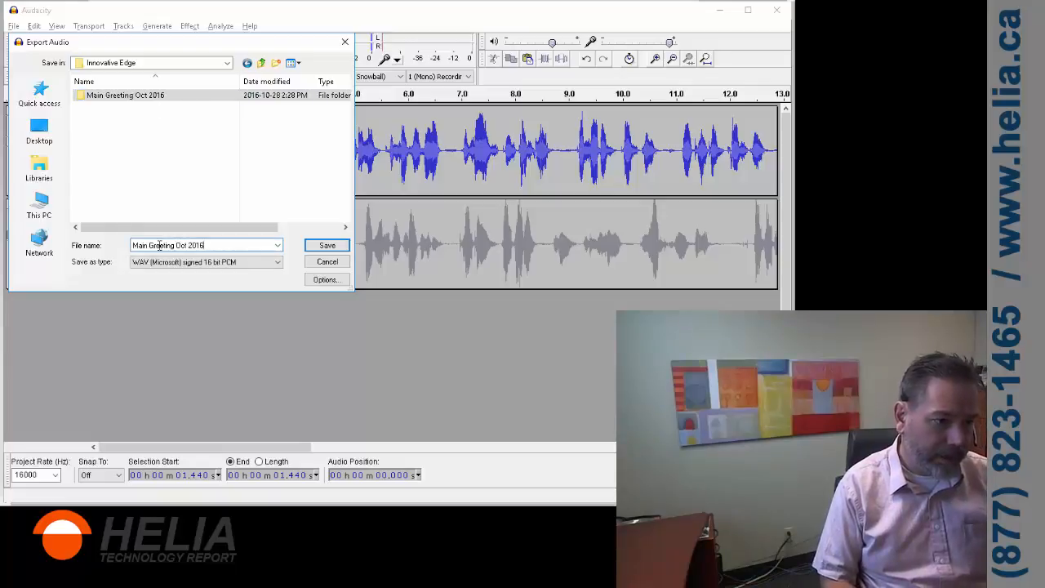
key("Return")
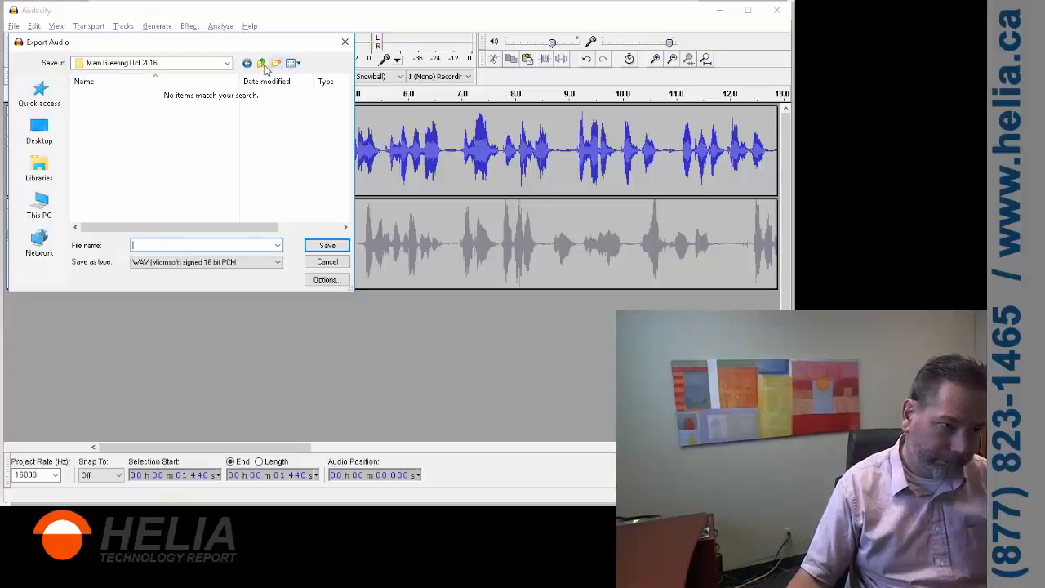
left_click(103, 96)
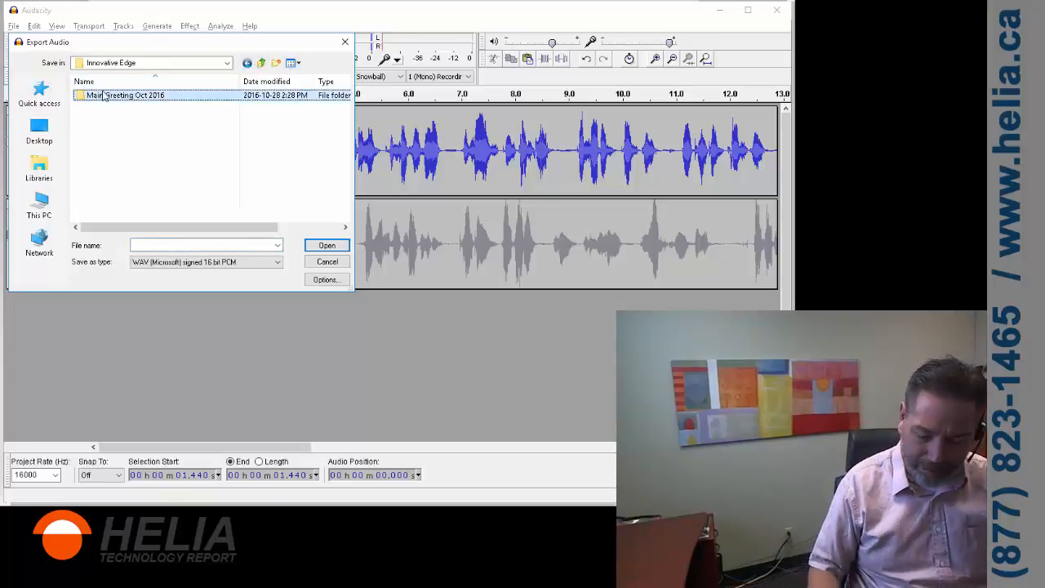
key("Delete")
key("Return")
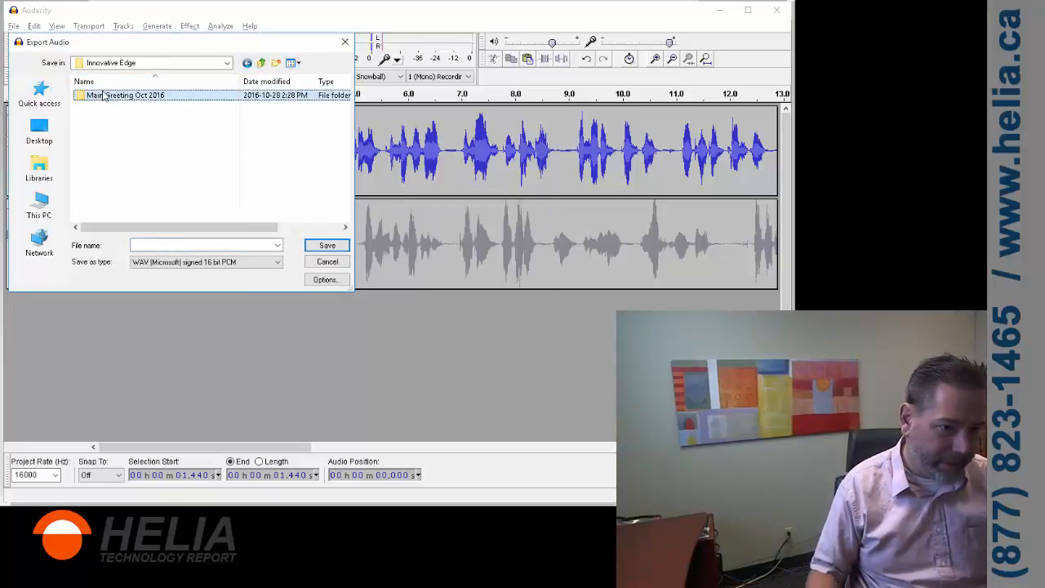
Save the export in Innovative Edge as the WAV file Main Greeting Oct 2016 and enter the speaker's full name as artist.
left_click(186, 245)
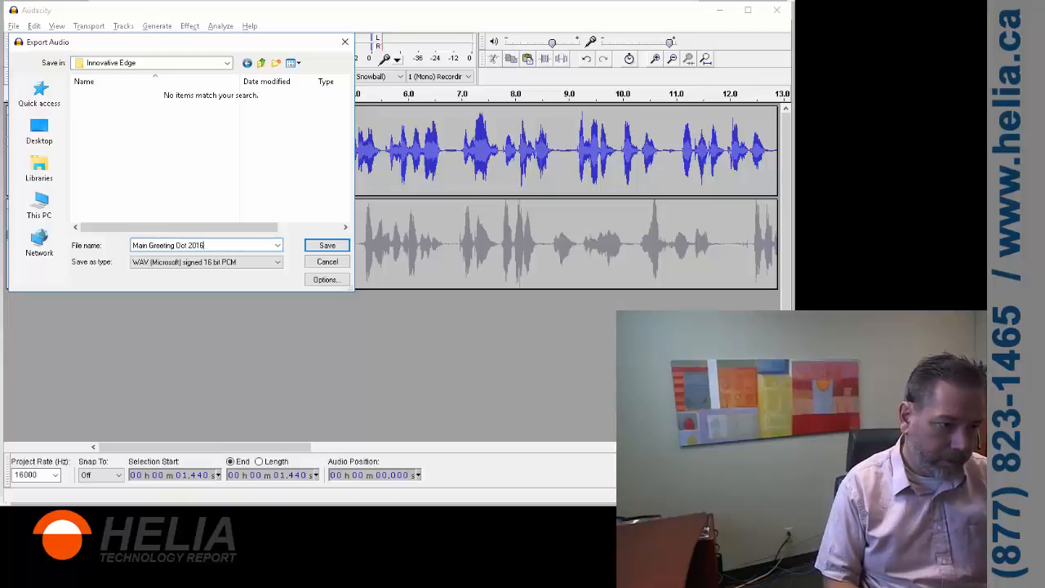
type("Main Greeting Oct 2016")
key("Return")
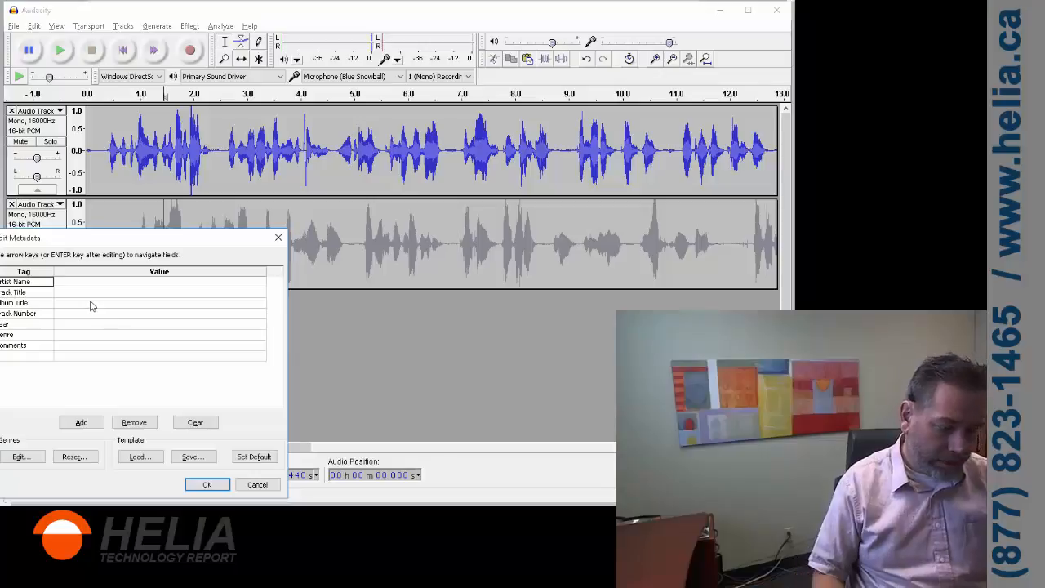
key("Right")
type("Darvin Zuch")
key("Return")
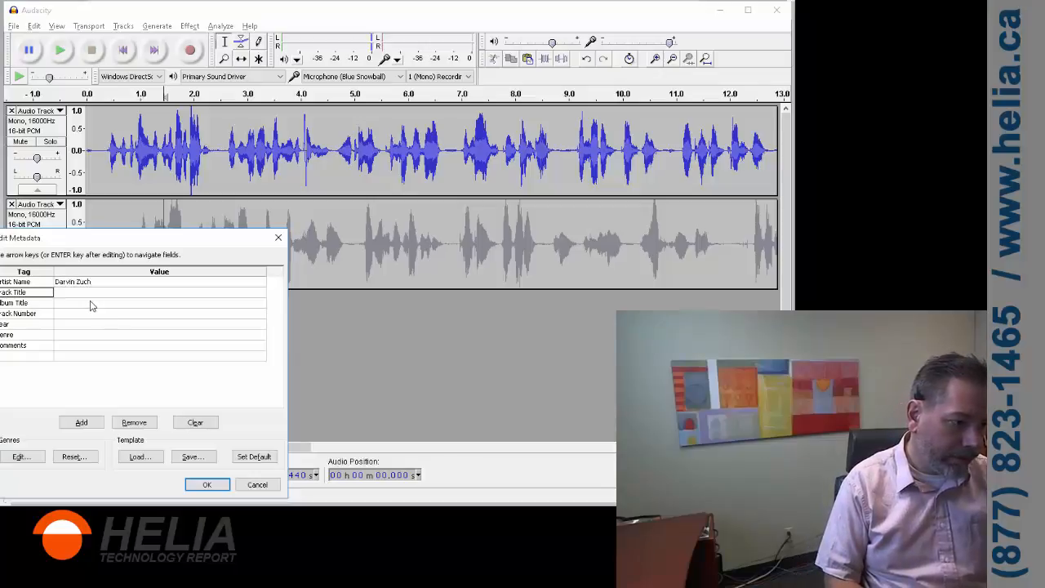
key("Down")
type("Main")
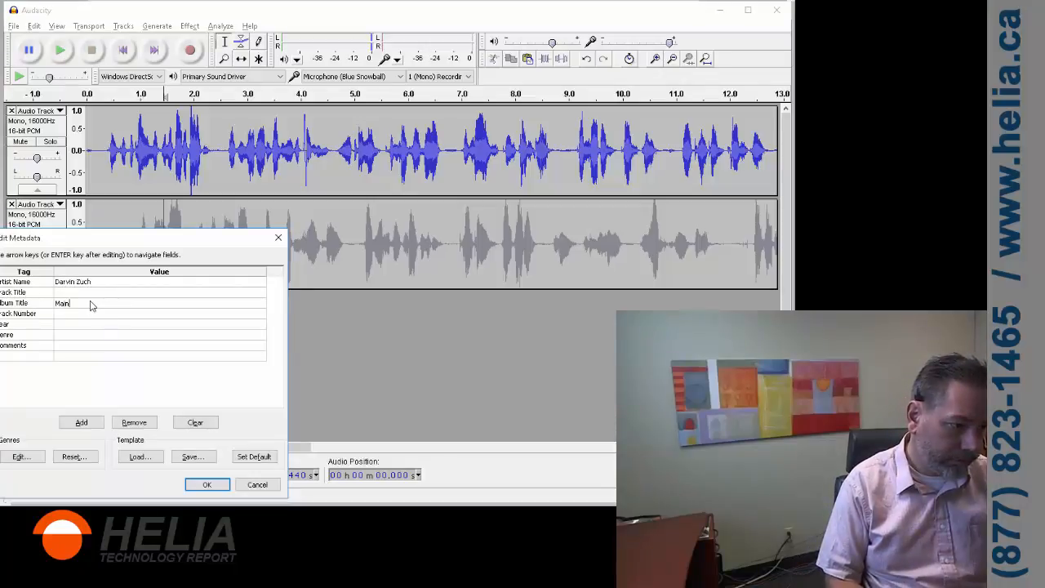
key("Escape")
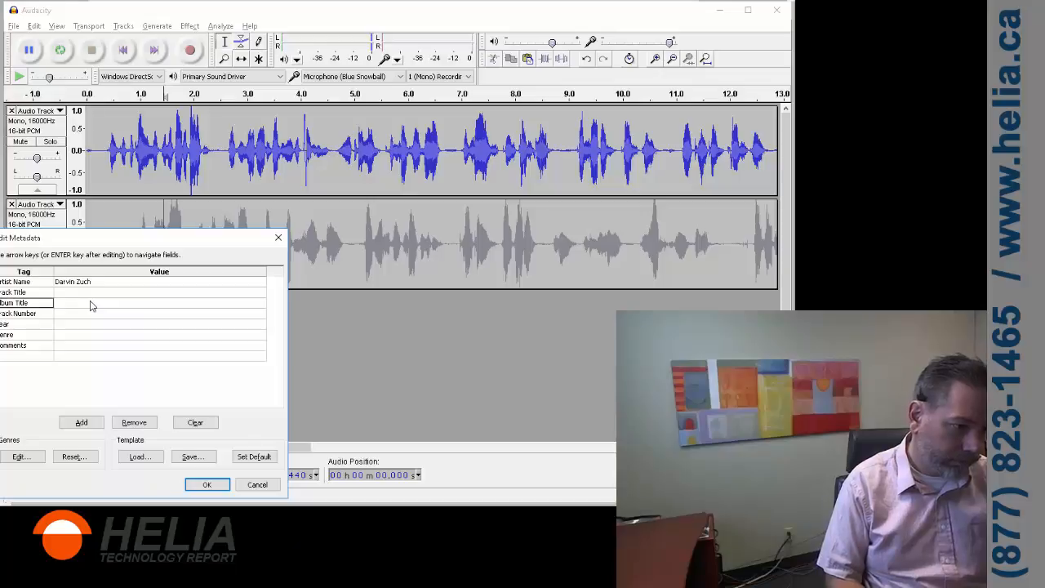
Set the metadata track title to Main Greeting Oct 2016 Innovative Edge and finish the export.
key("Up")
type("Ma")
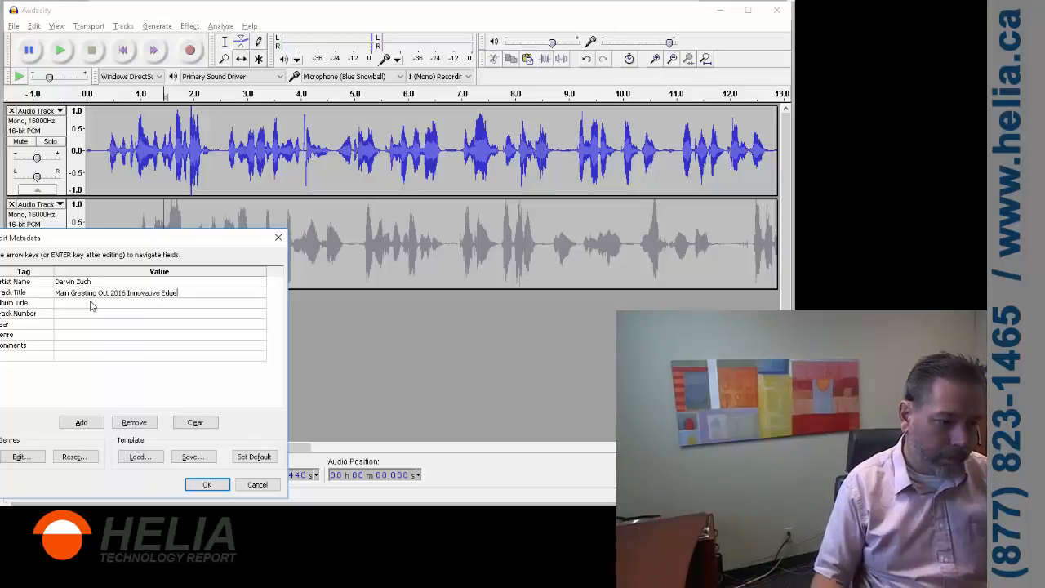
left_click(207, 484)
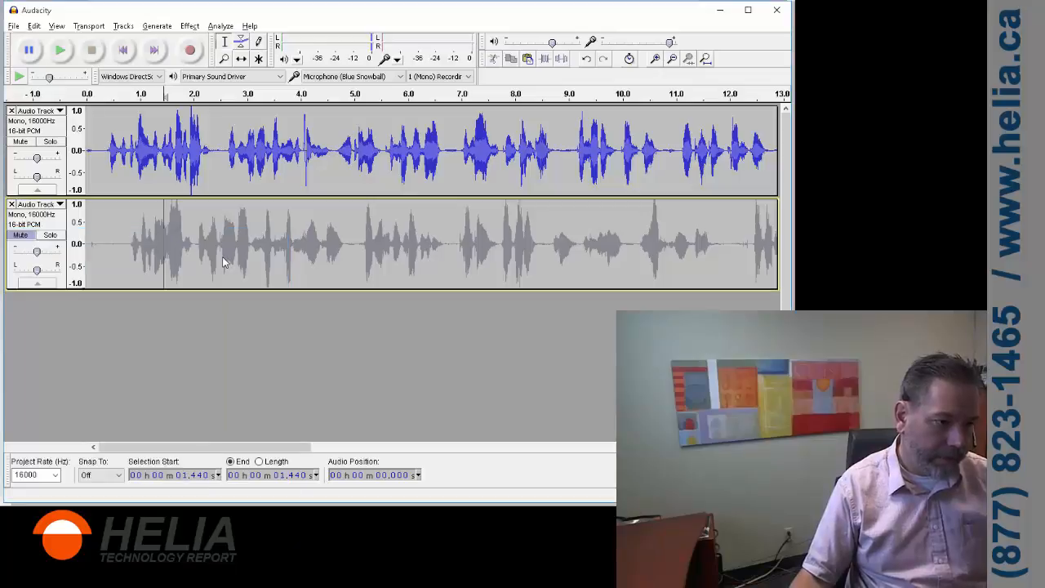
Unmute the second track and mute the first track.
left_click(22, 235)
left_click(19, 142)
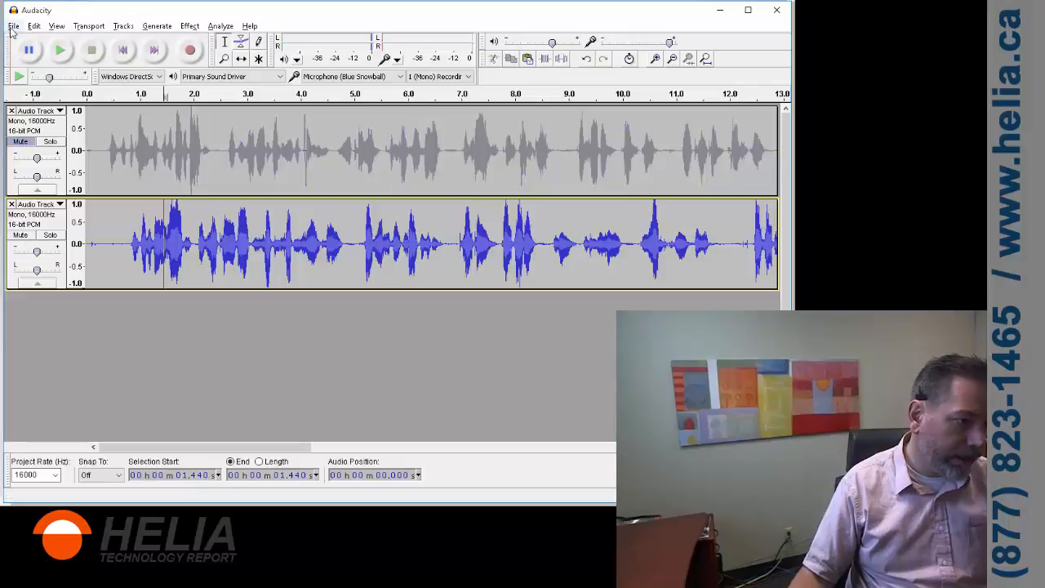
Export the unmuted second track as the WAV file Address Info Oct 2016 in the Innovative Edge folder.
left_click(13, 26)
left_click(112, 194)
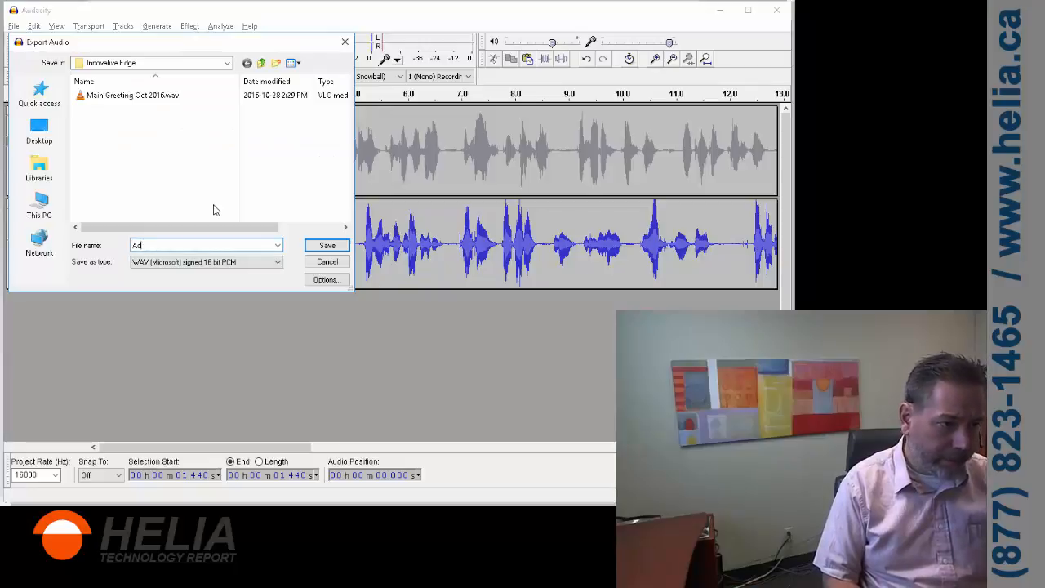
type("Address Info Oct 2016")
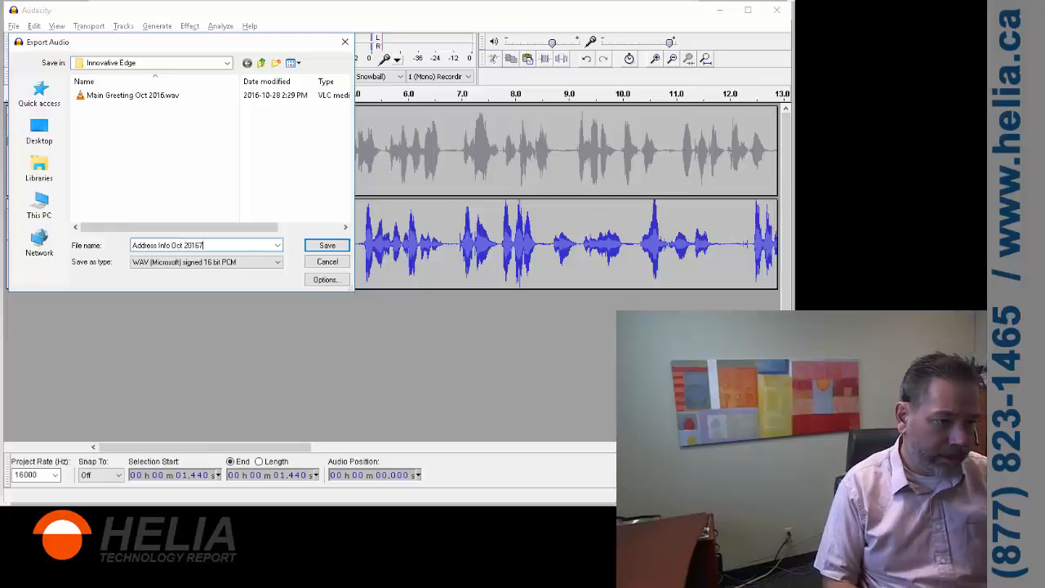
key("BackSpace")
key("Return")
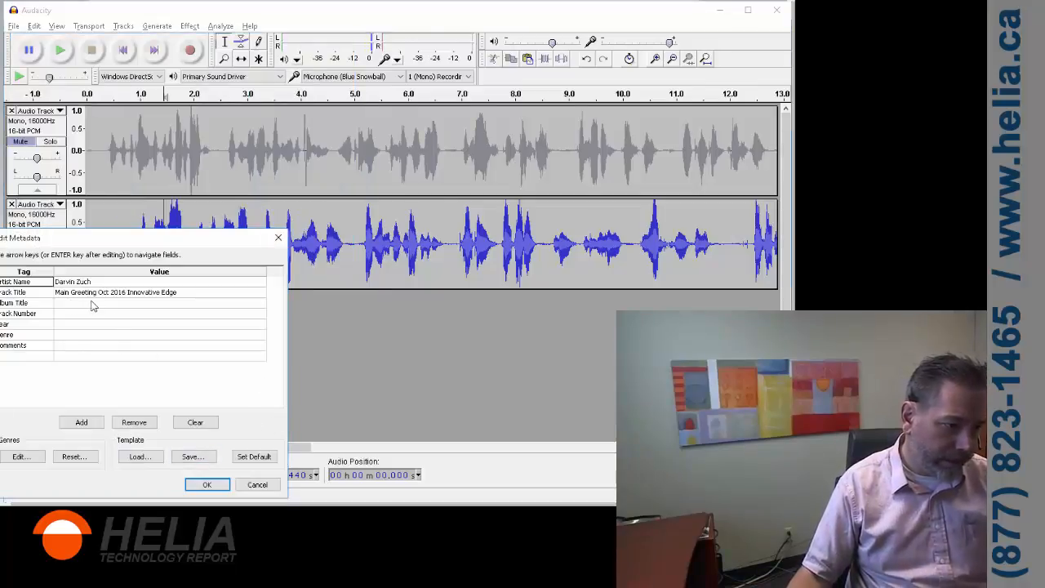
Set the metadata track title to Address Info Oct 2016 Innovative Edge and finish the export.
left_click(96, 293)
left_click(95, 293)
left_click(97, 294)
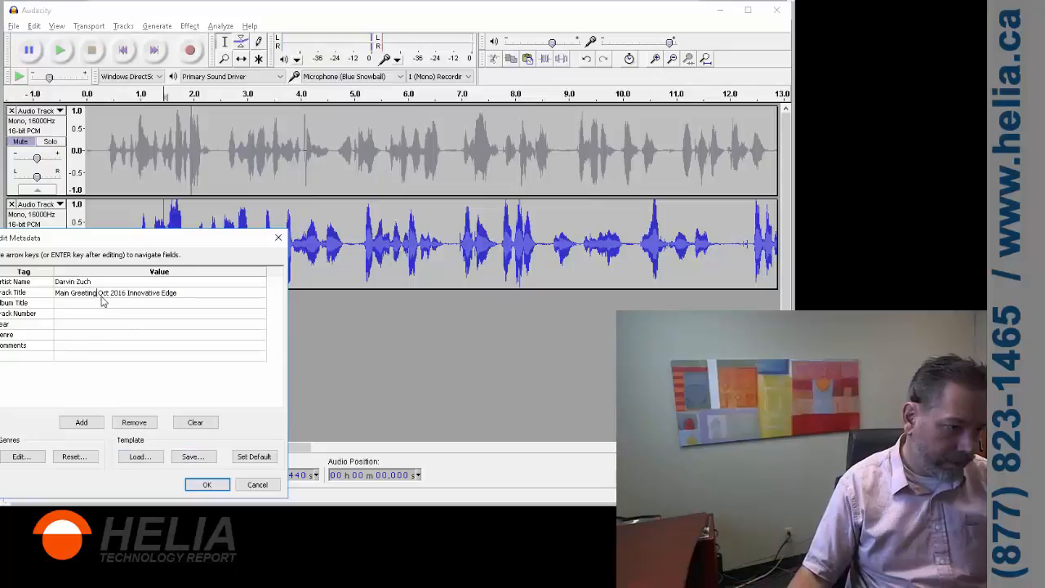
left_click_drag(97, 295, 37, 273)
type("Address Info")
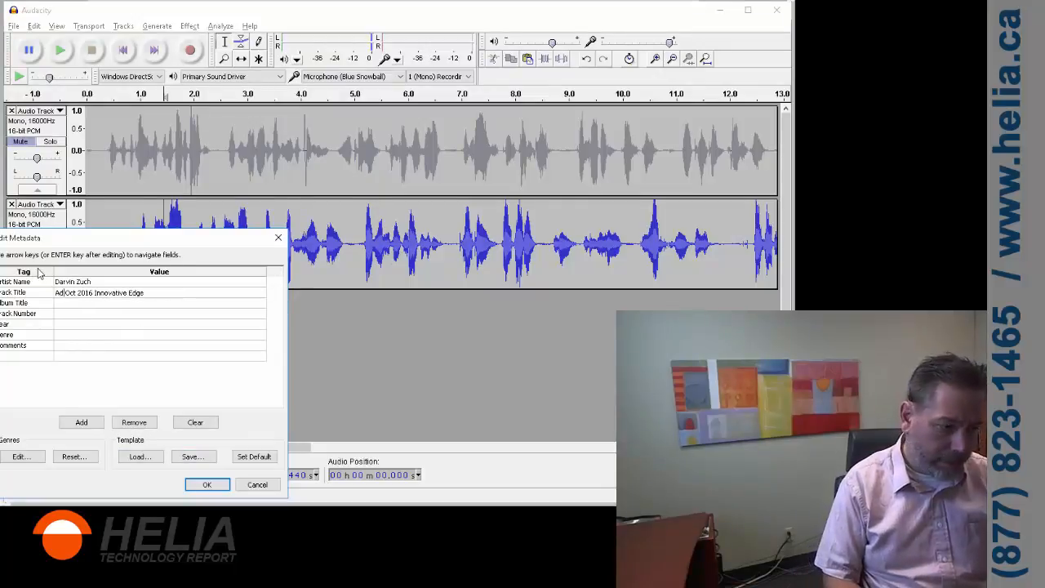
key("Return")
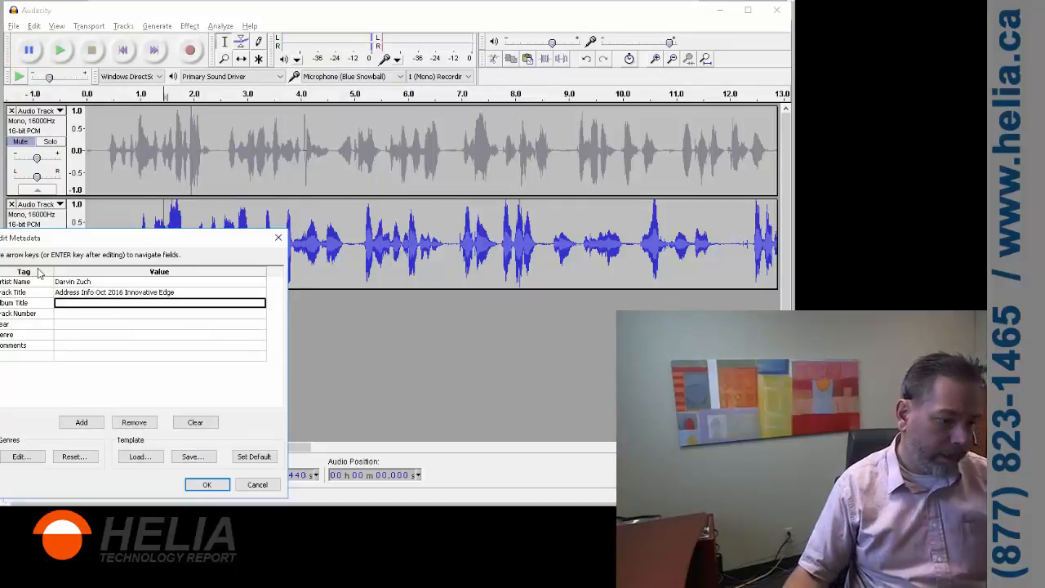
left_click(214, 486)
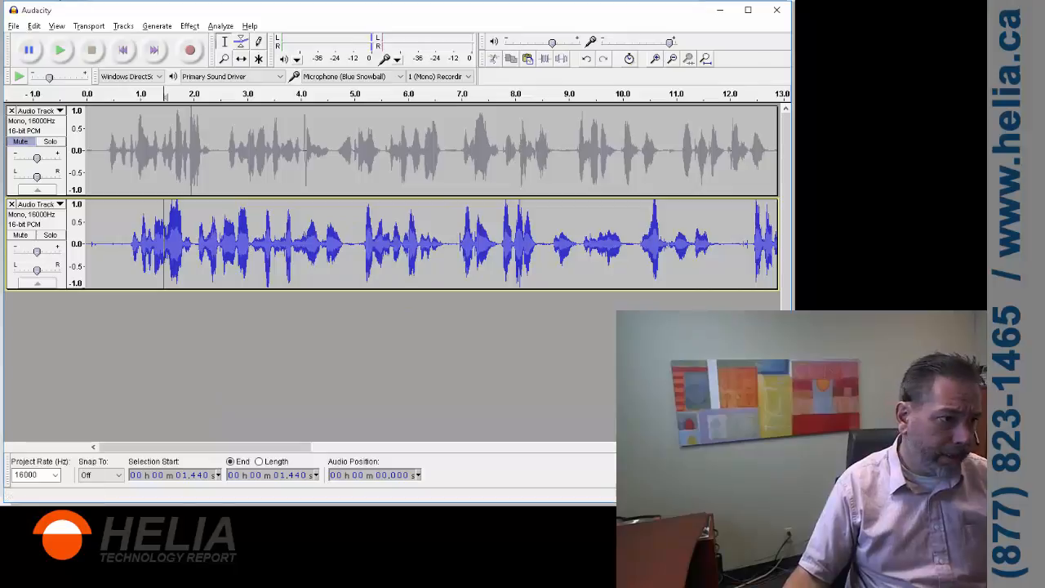
left_click(14, 26)
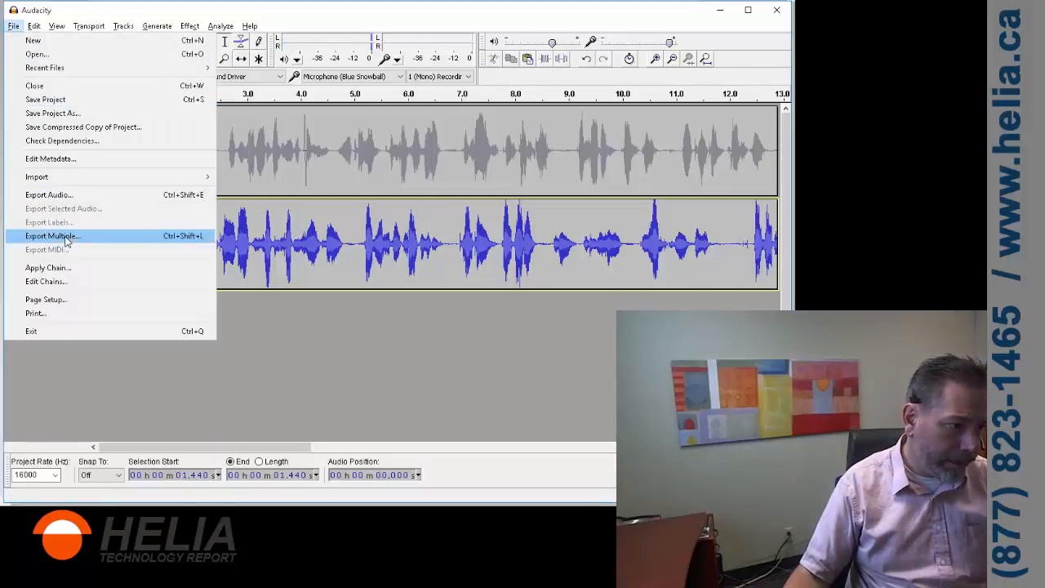
left_click(50, 199)
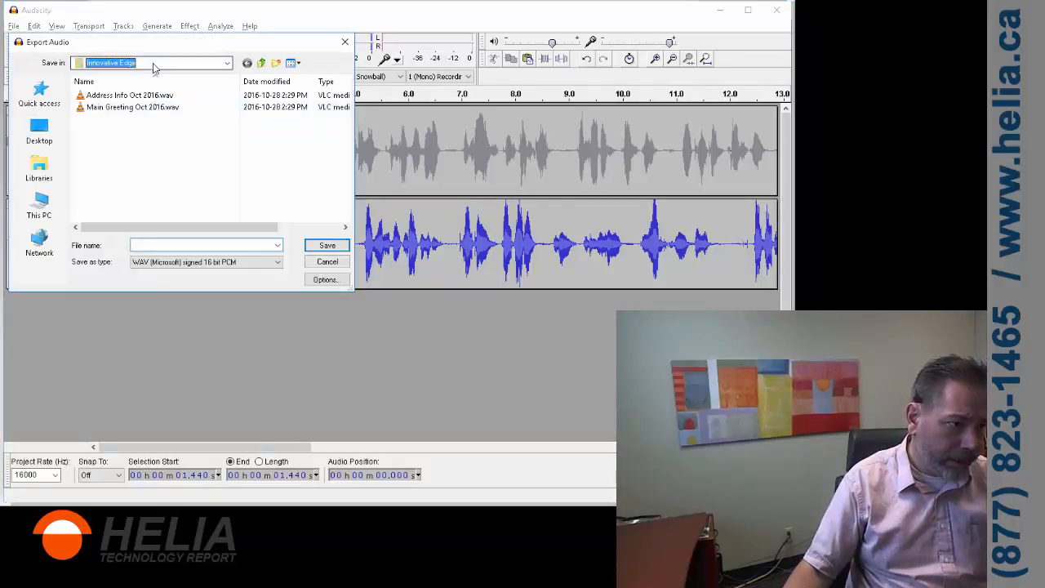
left_click(156, 64)
left_click(156, 64)
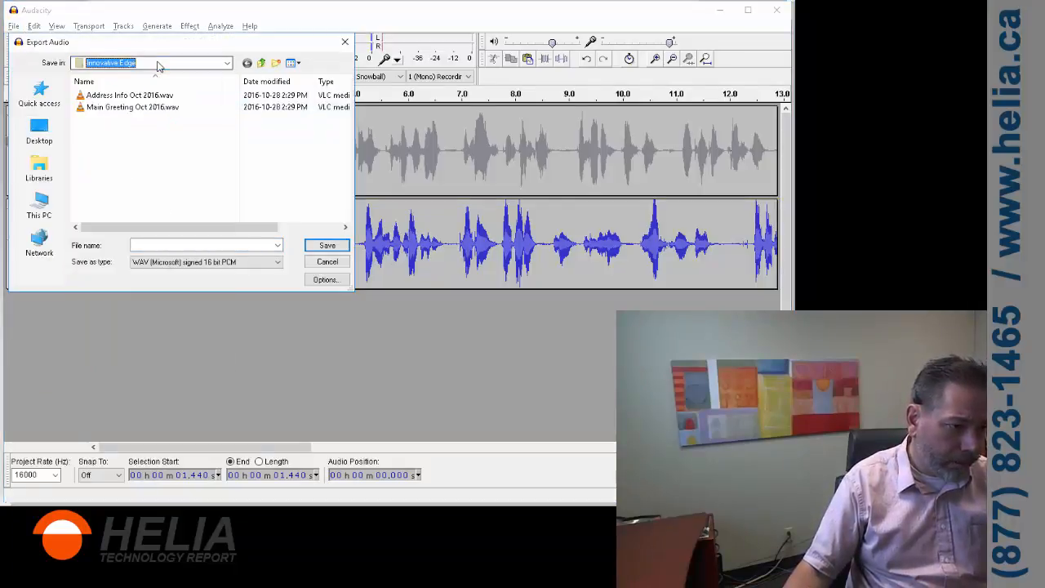
left_click(326, 261)
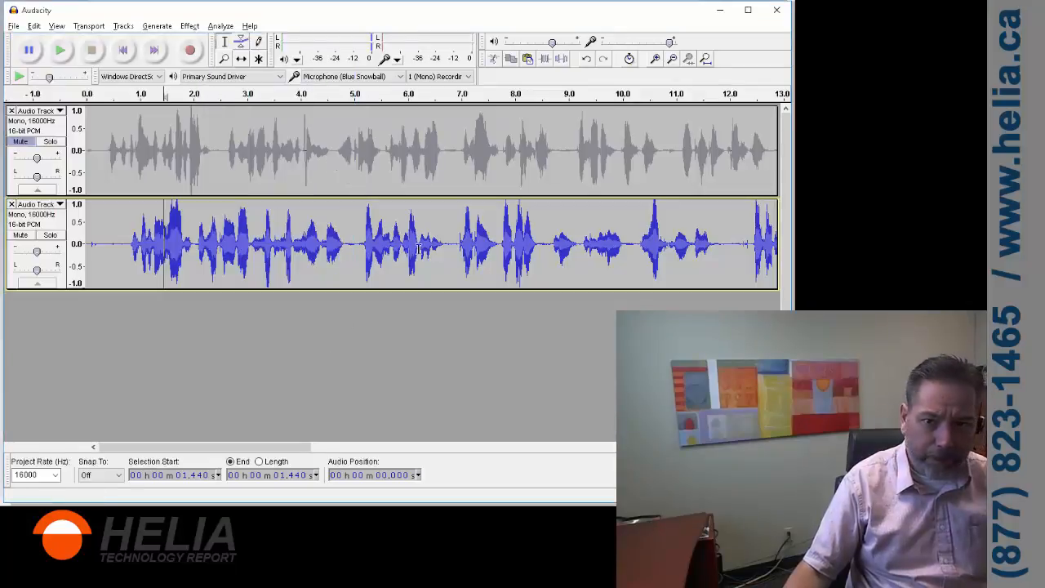
Switch to the Eravon menu page and set the Main Greeting prompt to Custom Recording, using Main Greeting Oct 2016.wav from the Innovative Edge folder.
left_click(720, 11)
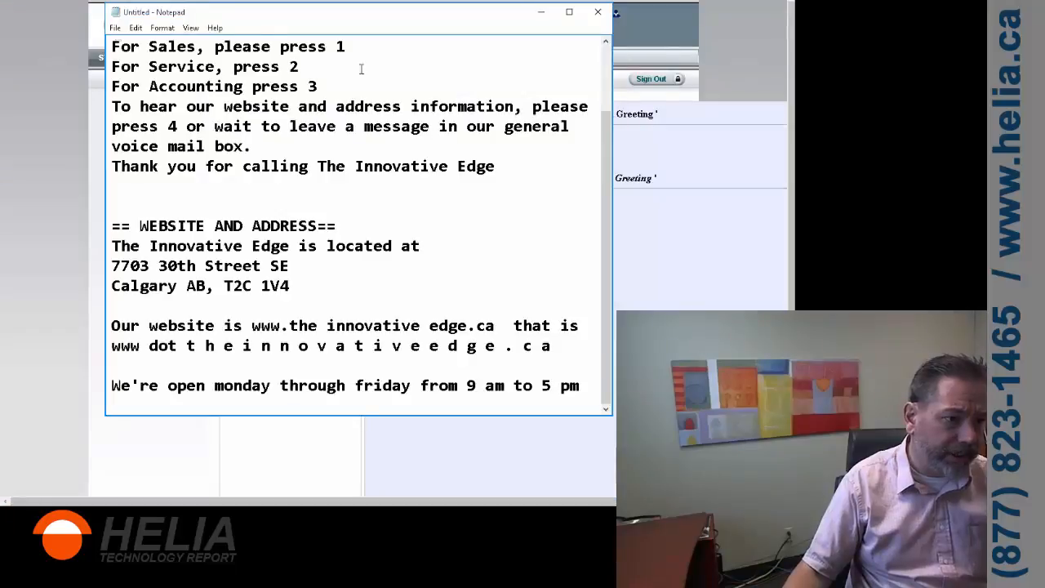
left_click(540, 12)
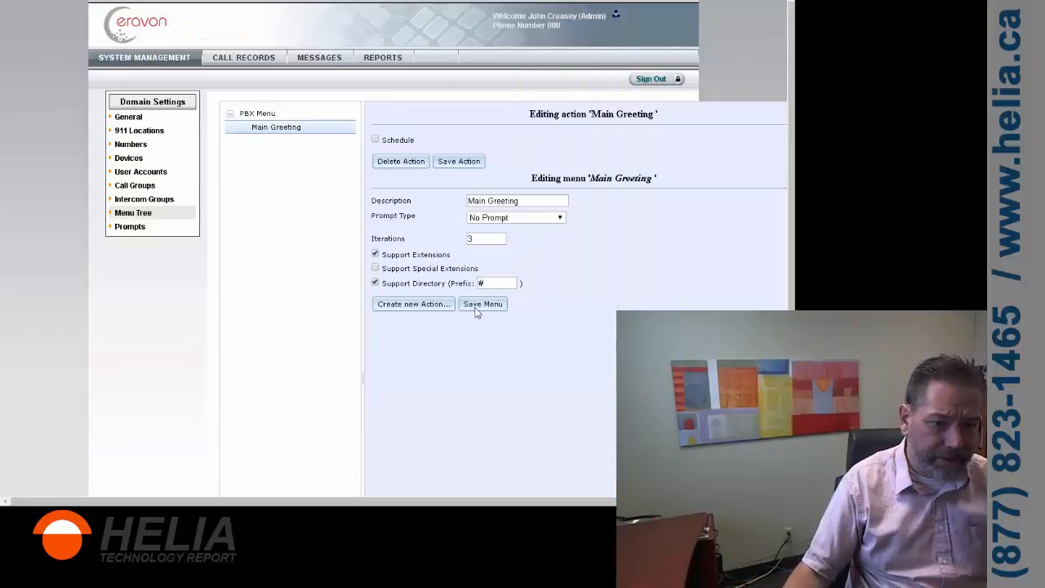
left_click(516, 218)
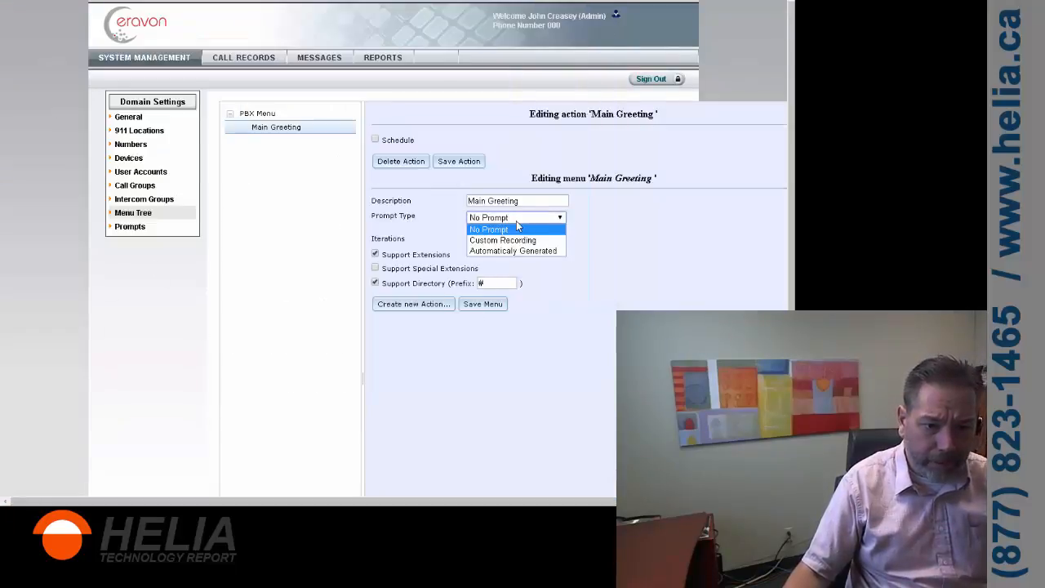
left_click(522, 241)
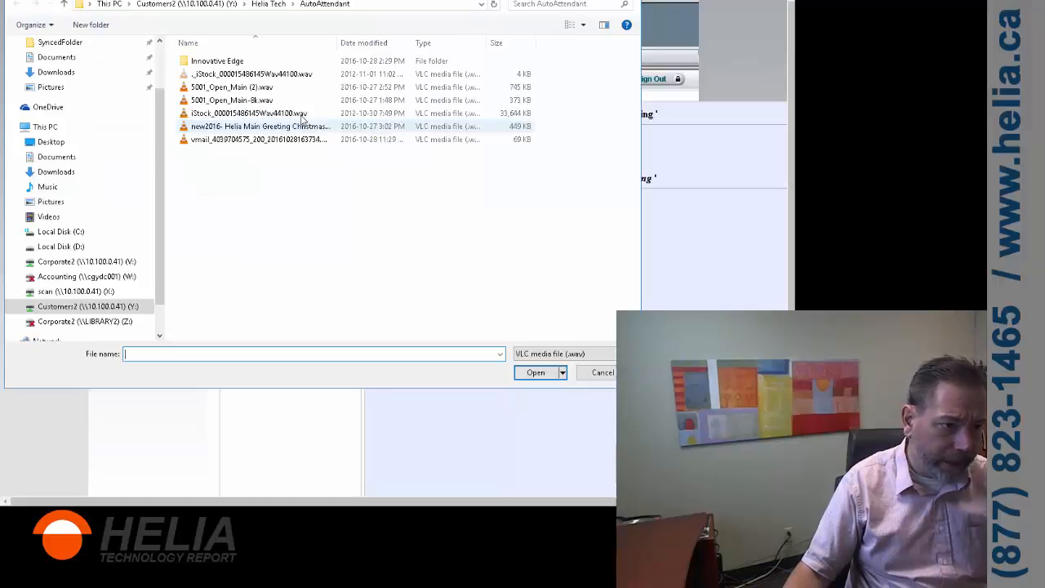
double_click(214, 62)
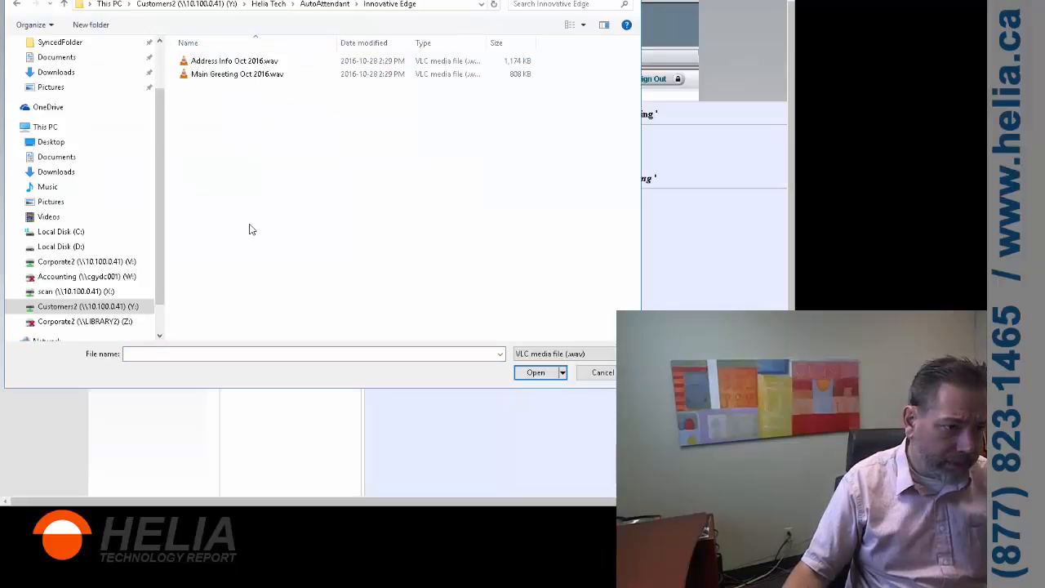
double_click(214, 74)
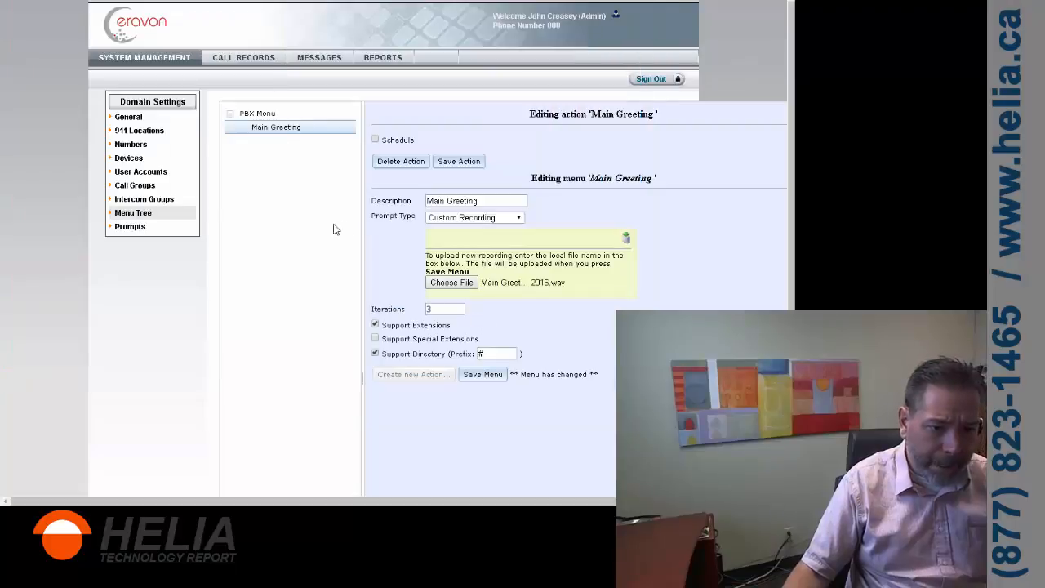
Set the Main Greeting menu's iterations to 0 and save the menu with its recording.
left_click_drag(448, 308, 407, 304)
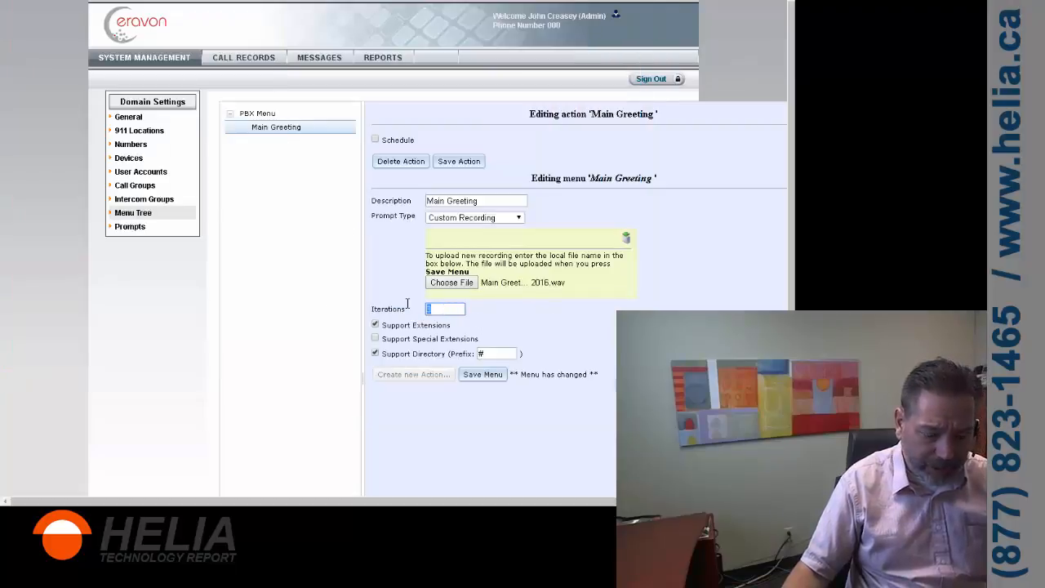
type("1")
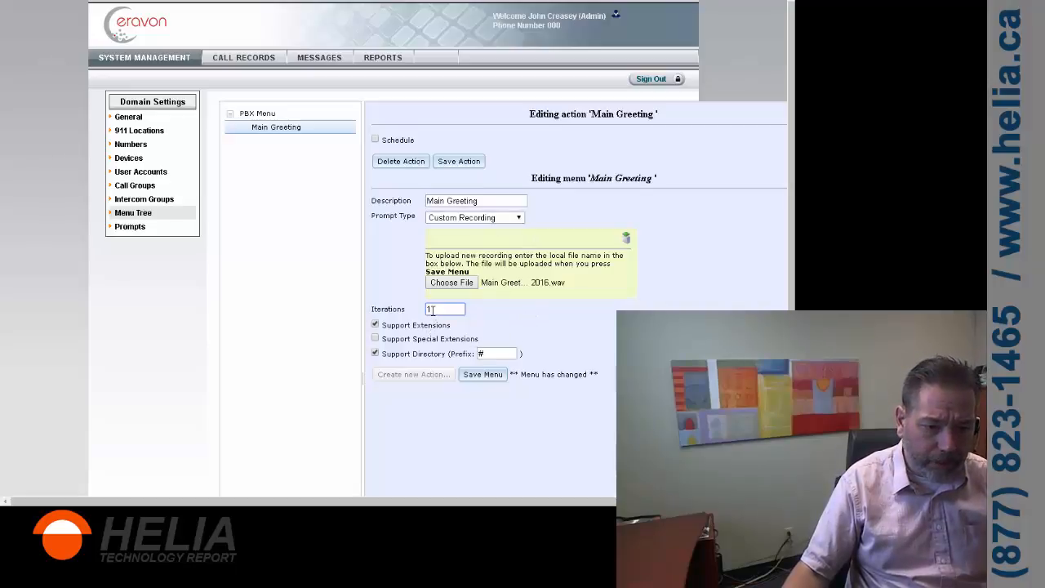
type("0")
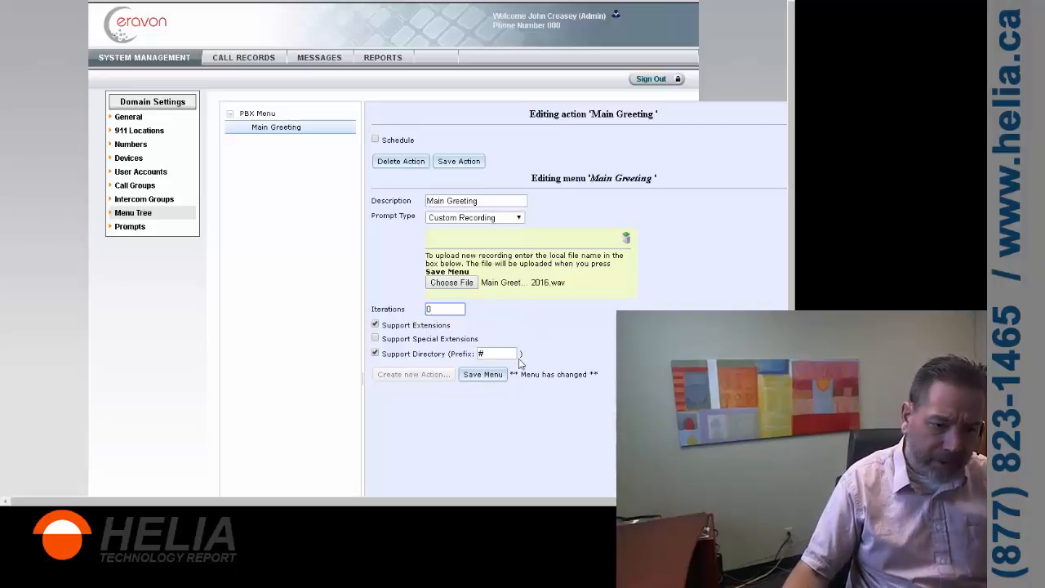
left_click(489, 379)
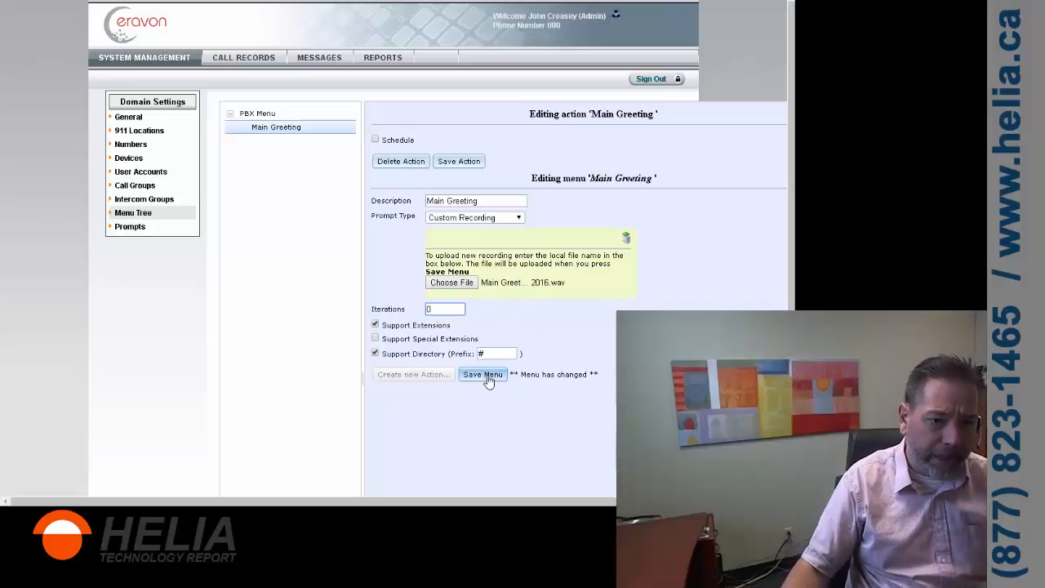
left_click(488, 379)
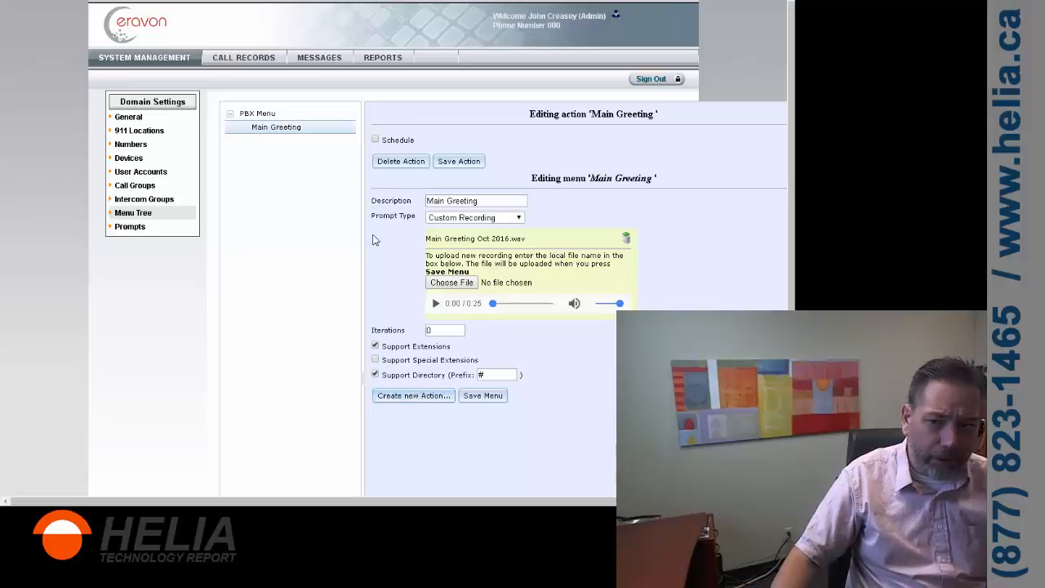
Consult the greeting script in Notepad, and create a new Main Greeting action in Eravon that triggers on digit 1.
key("alt+Tab")
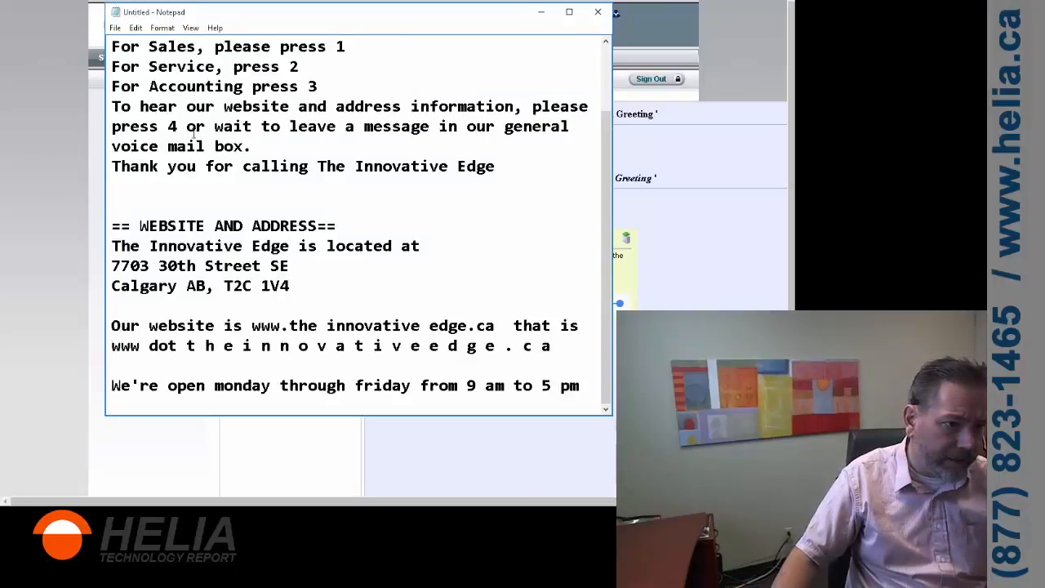
scroll(195, 131, "up", 1)
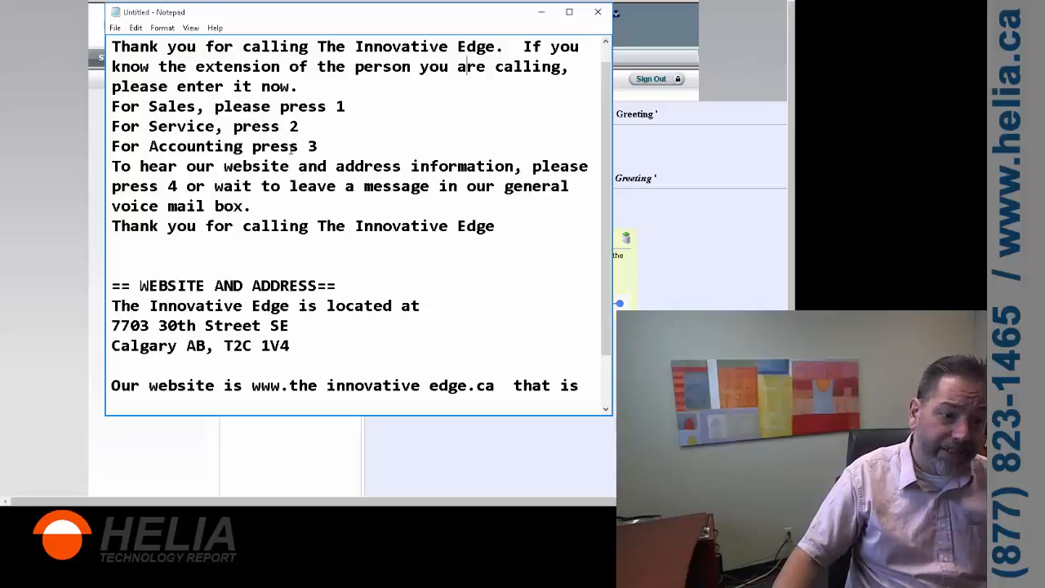
key("alt+Tab")
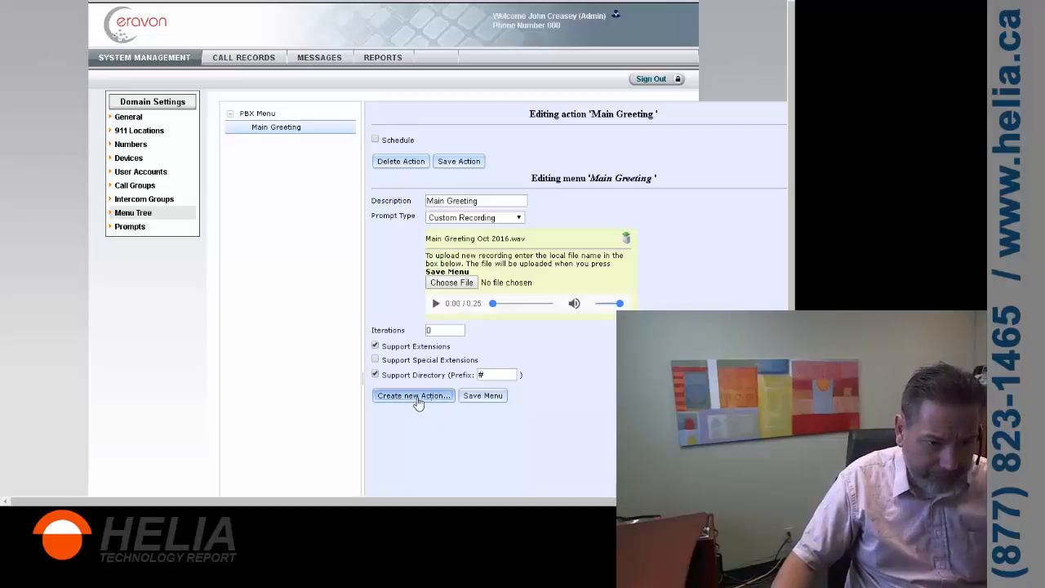
left_click(417, 399)
left_click(376, 139)
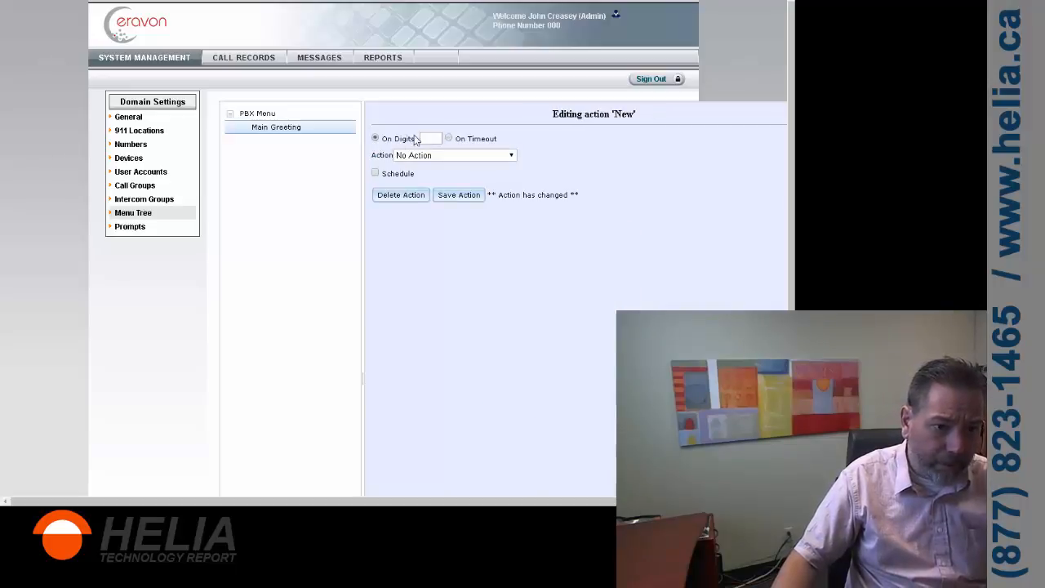
left_click(430, 138)
type("1")
Set the digit 1 action to Call to User with mailbox 200, The Innovative Edge user, and save the action.
left_click(432, 155)
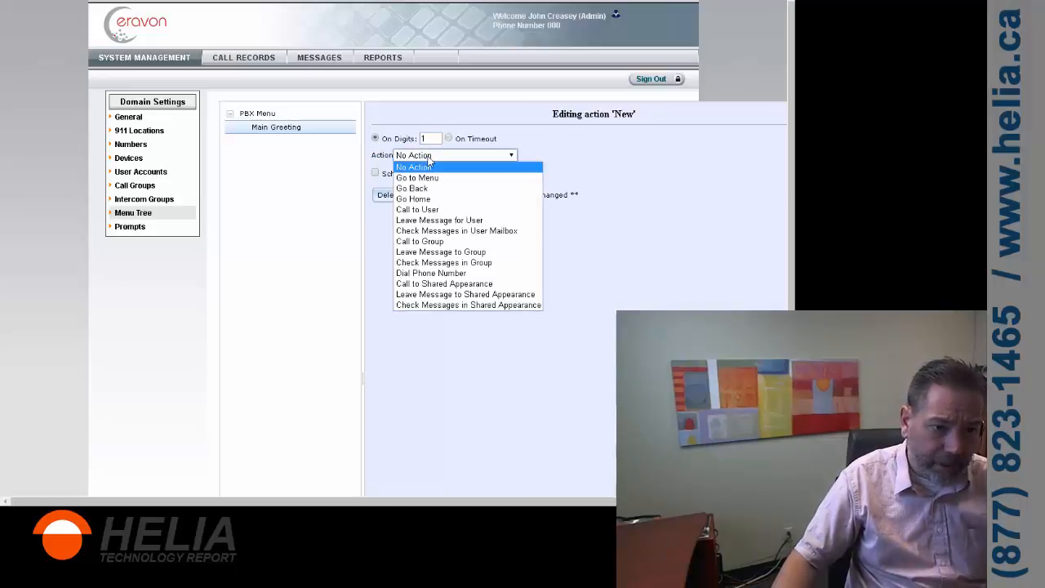
left_click(434, 209)
left_click(424, 181)
type("200")
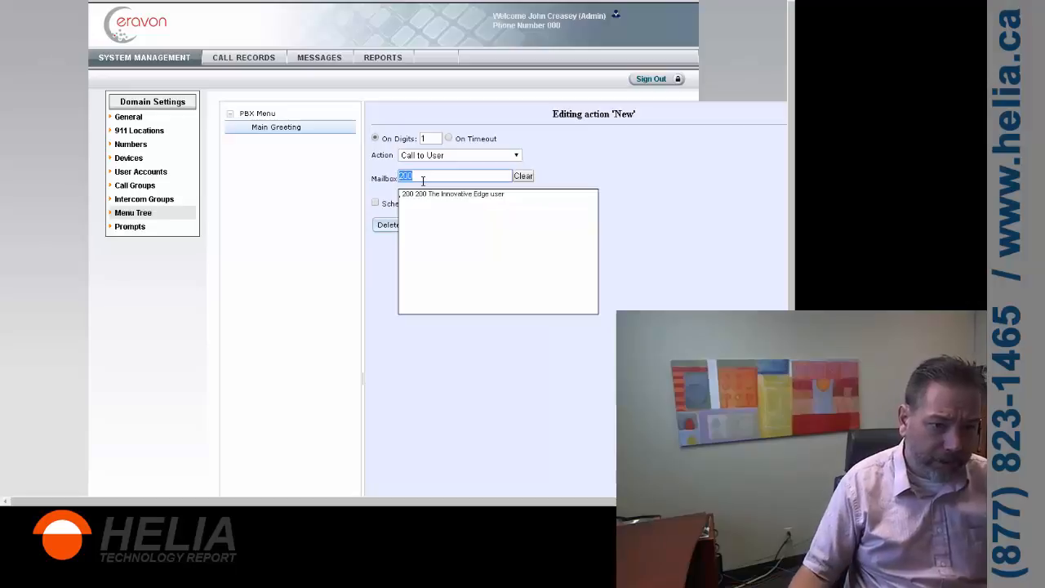
left_click(455, 196)
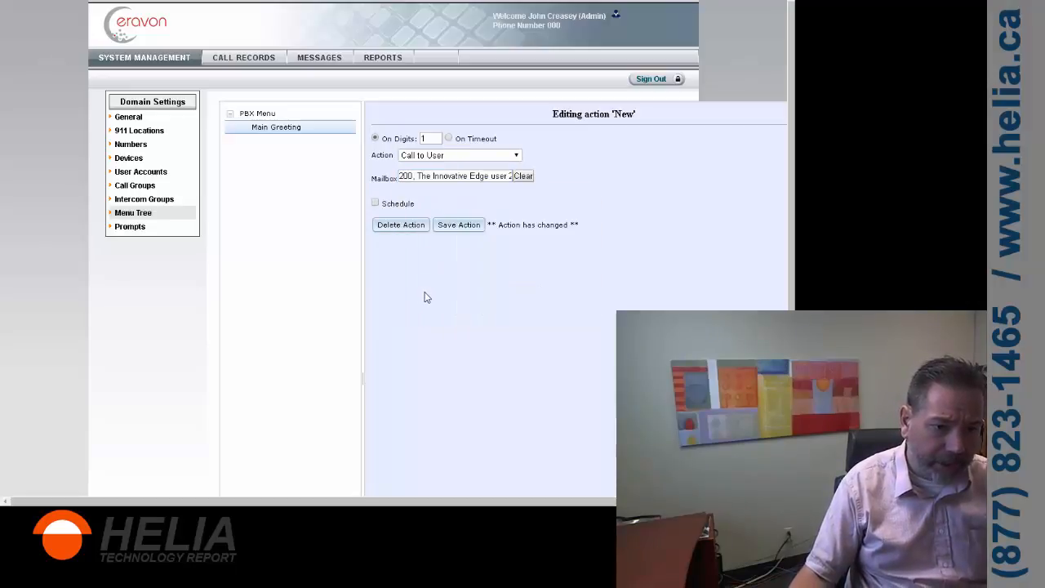
left_click(458, 227)
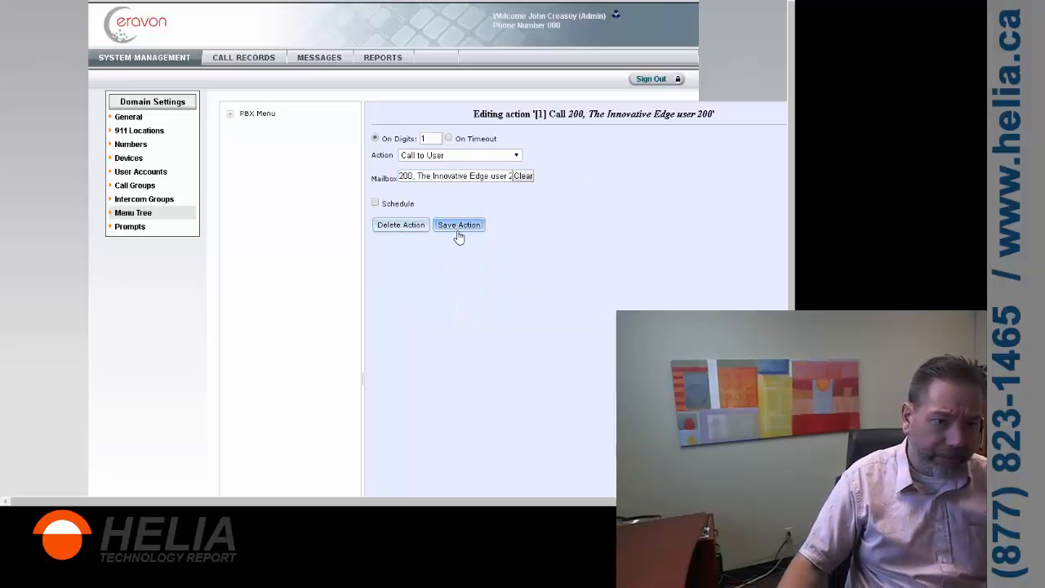
left_click(430, 139)
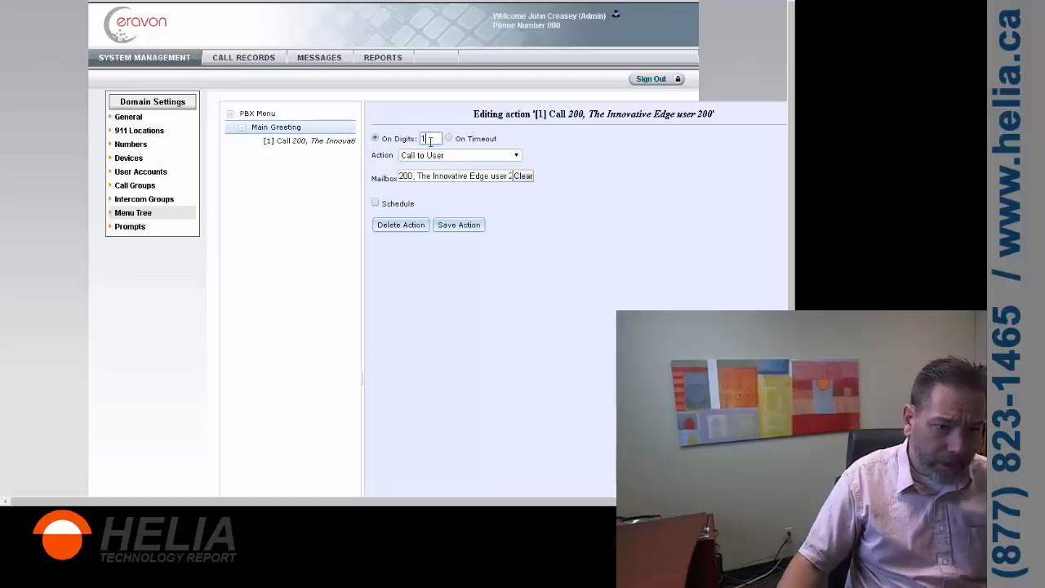
Create a new action under the Main Greeting menu that triggers on digit 2.
left_click(284, 131)
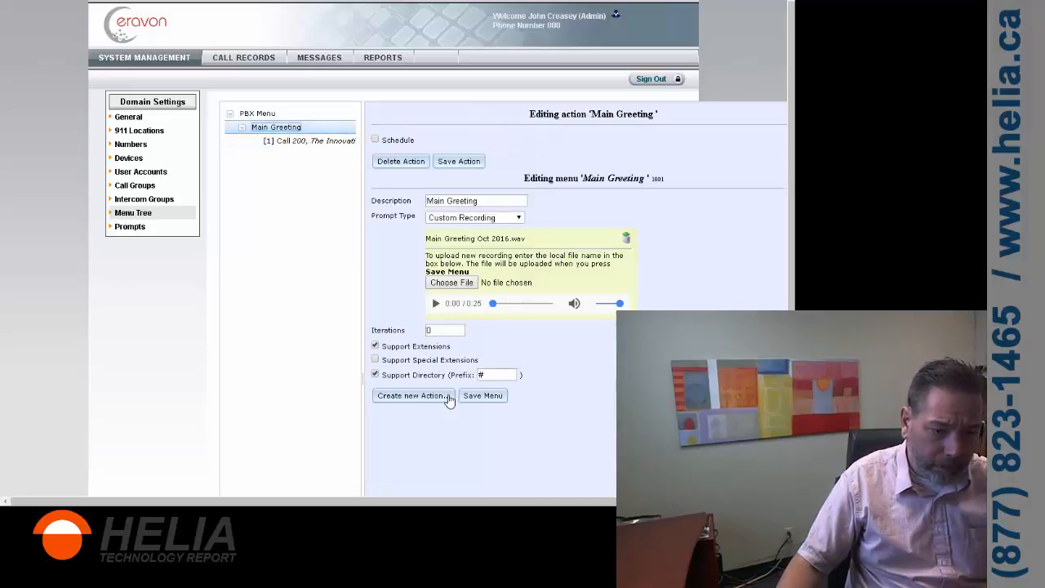
left_click(416, 396)
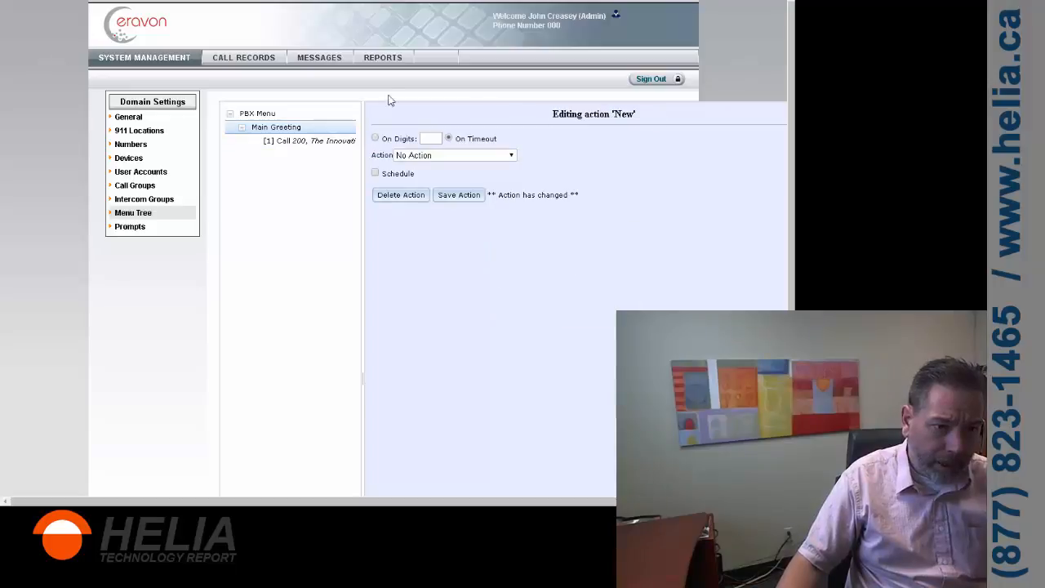
left_click(375, 139)
left_click(425, 137)
type("2")
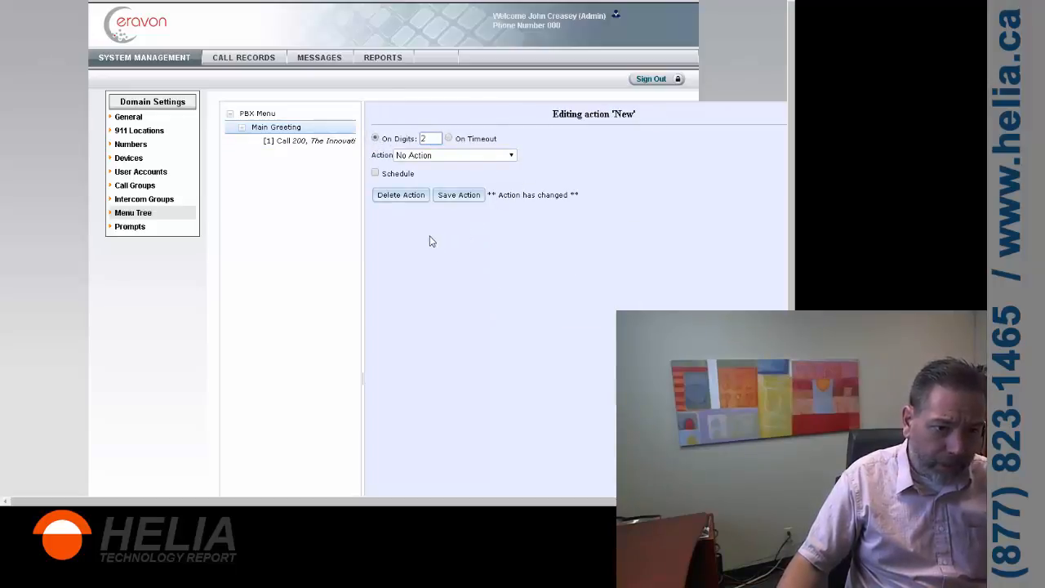
Set the digit 2 action to Call to User with mailbox 200, The Innovative Edge user, and save the action.
left_click(421, 156)
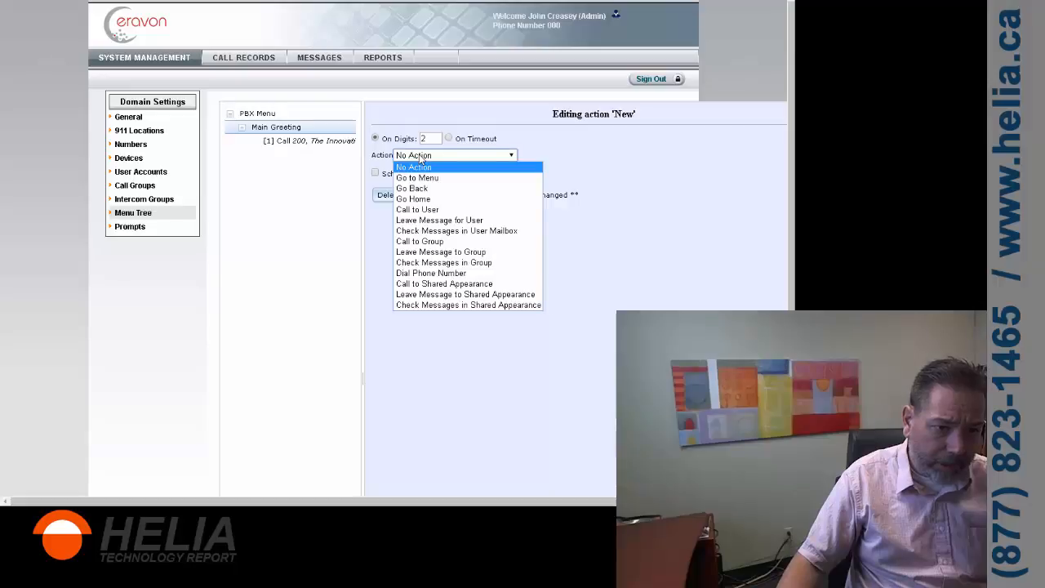
left_click(418, 209)
left_click(426, 178)
type("200")
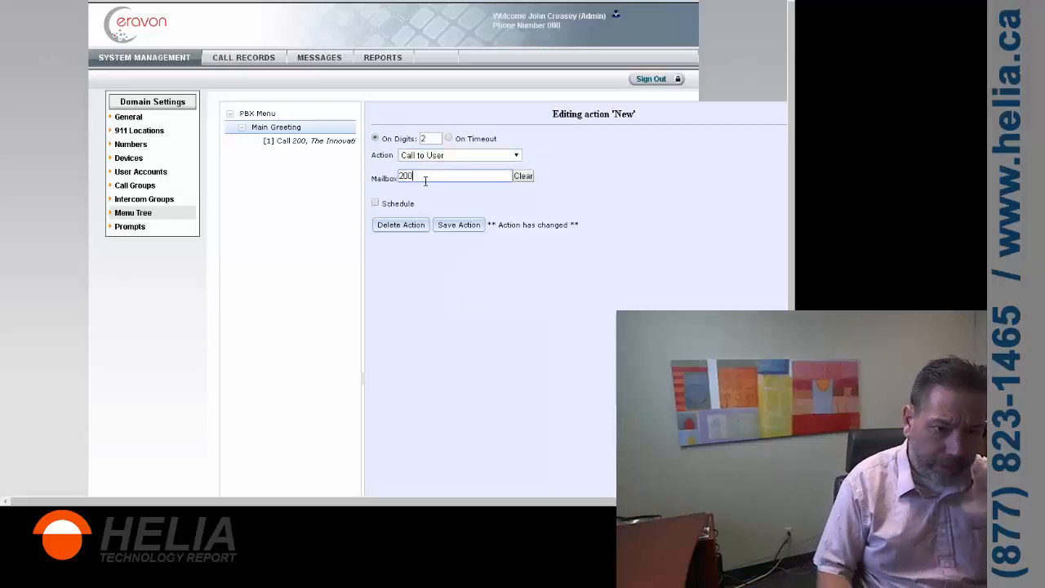
left_click(422, 196)
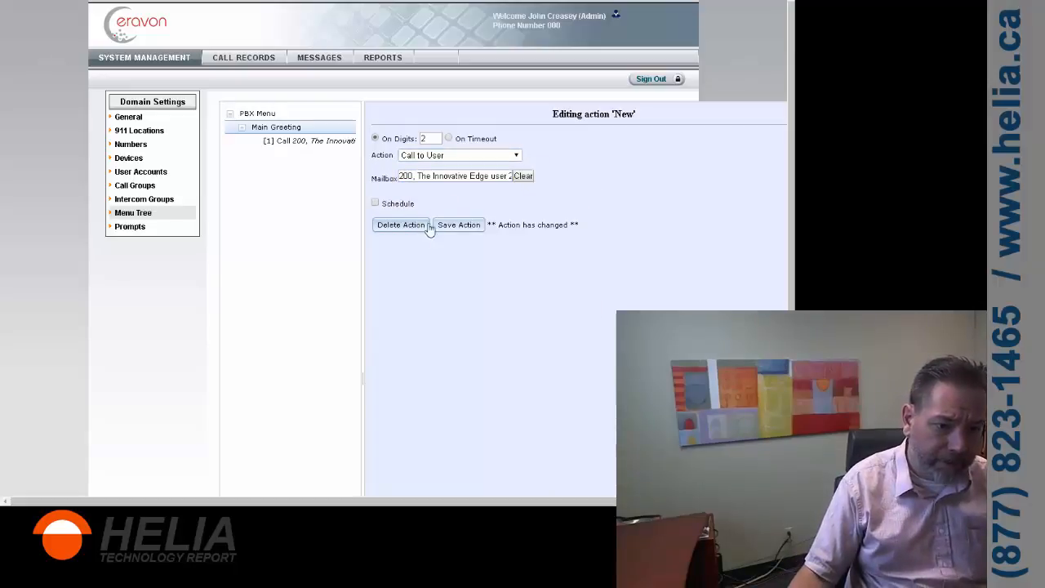
left_click(445, 225)
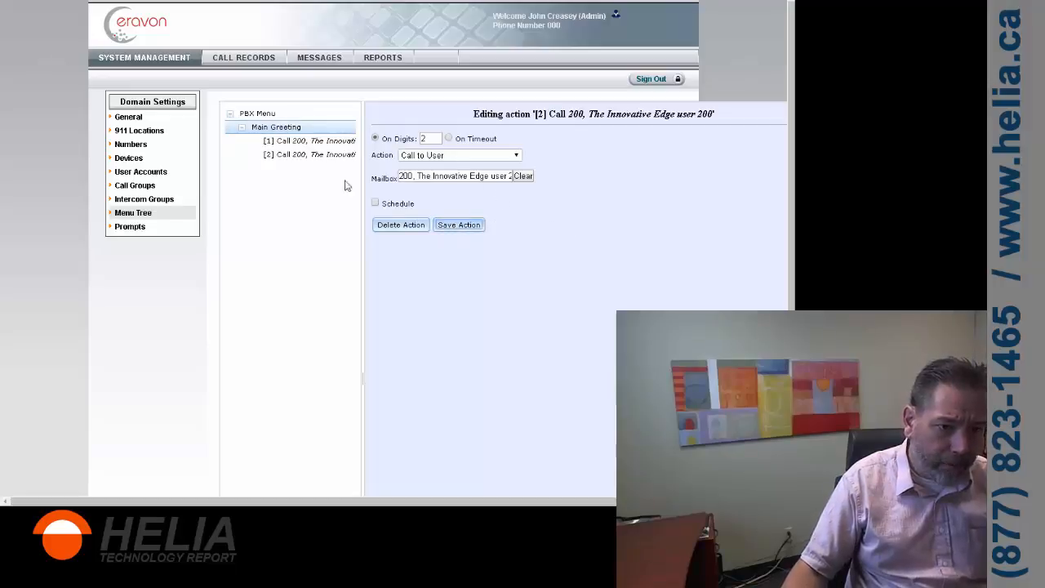
Create a new action under the Main Greeting menu that triggers on digit 3.
left_click(275, 128)
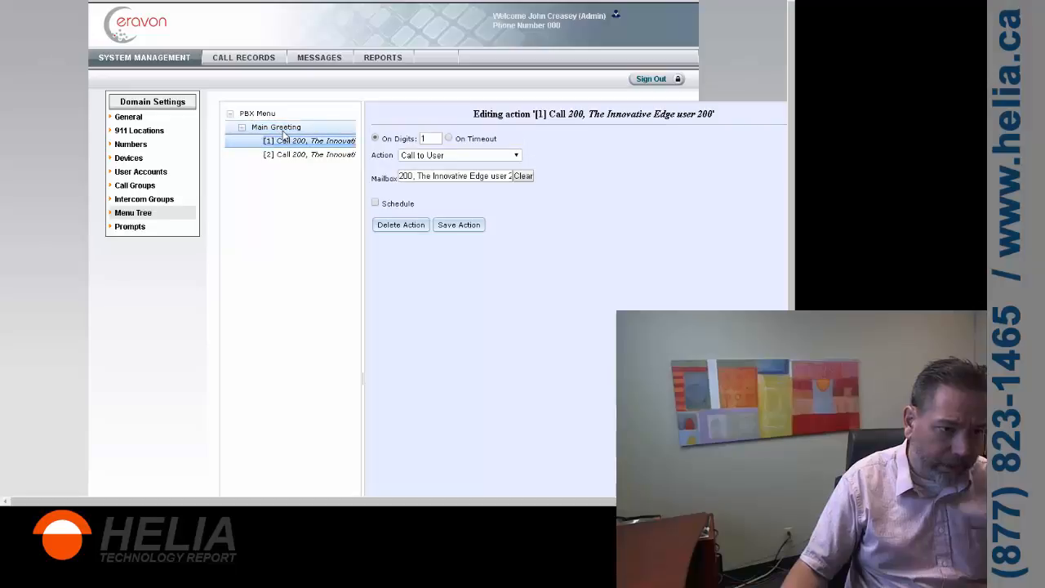
left_click(421, 397)
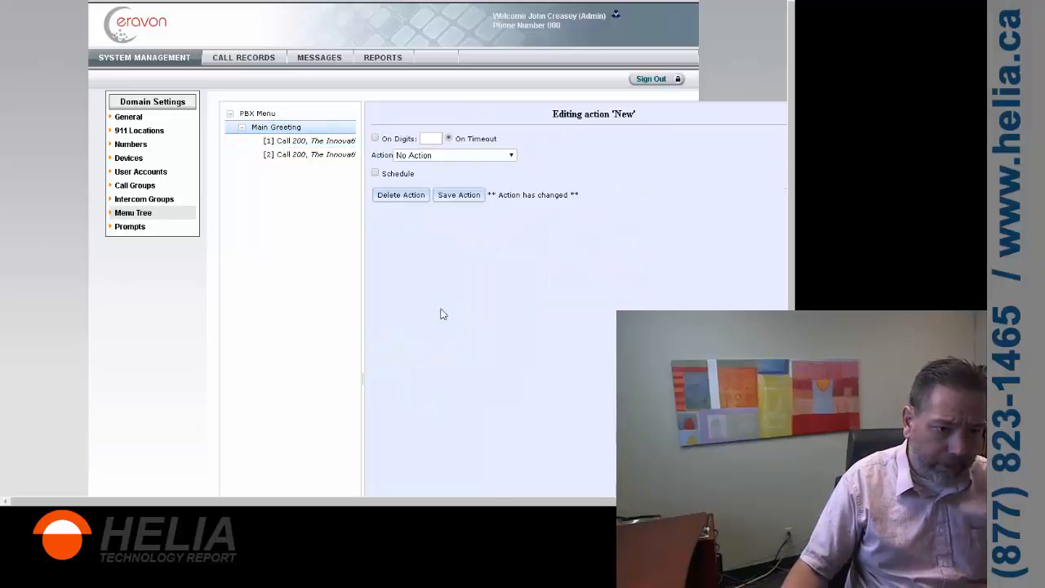
left_click(374, 139)
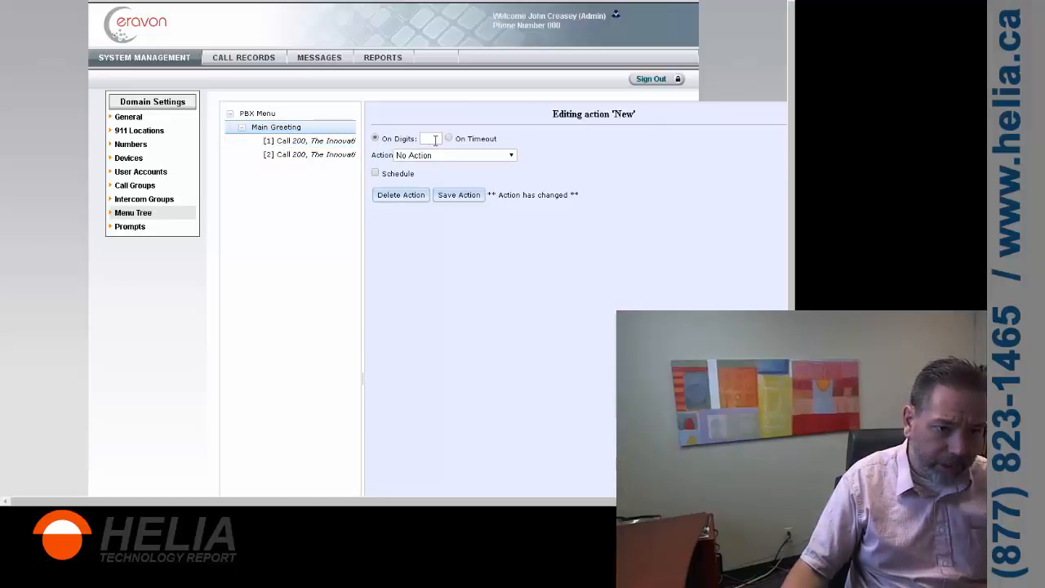
type("3")
Set the digit 3 action to Call to User with mailbox 200, The Innovative Edge user, and save the action.
left_click(420, 158)
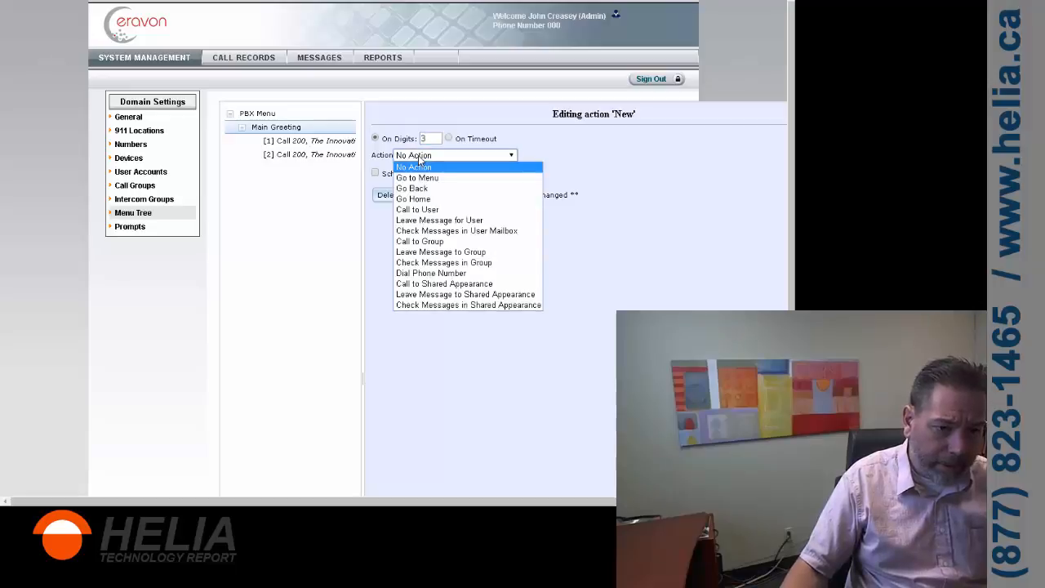
left_click(418, 209)
left_click(417, 176)
type("200")
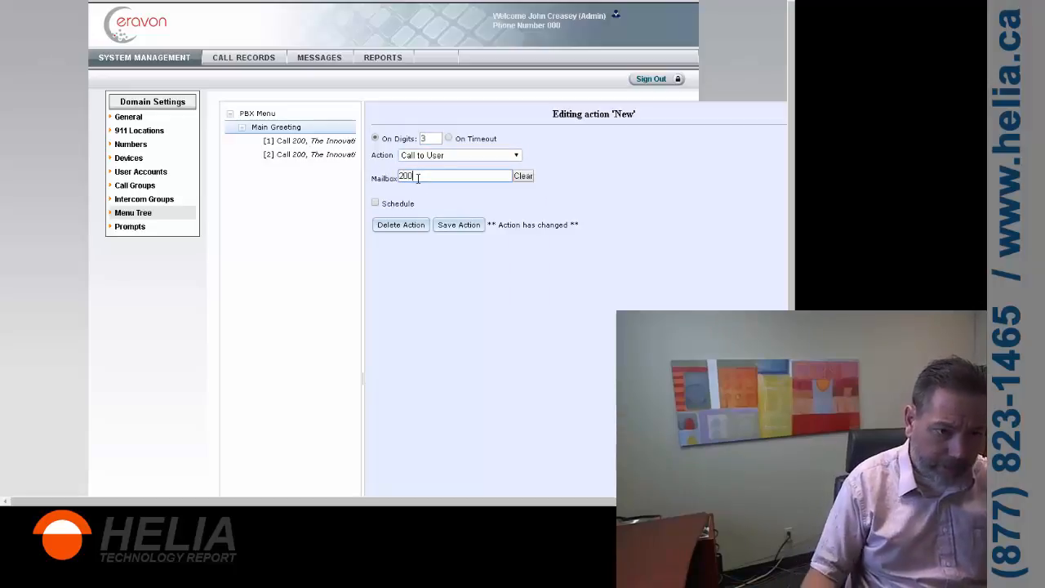
left_click(461, 196)
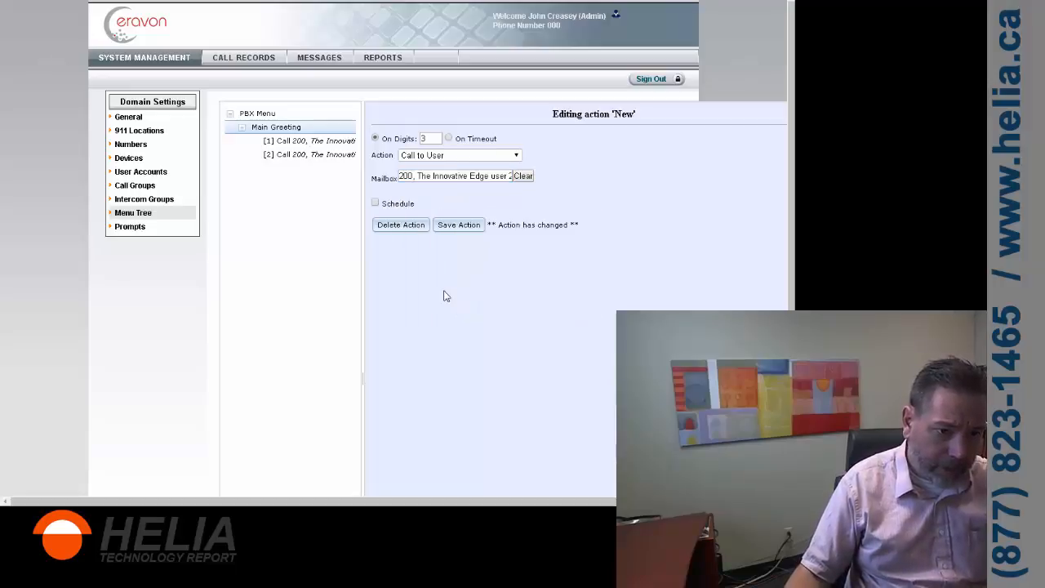
left_click(459, 231)
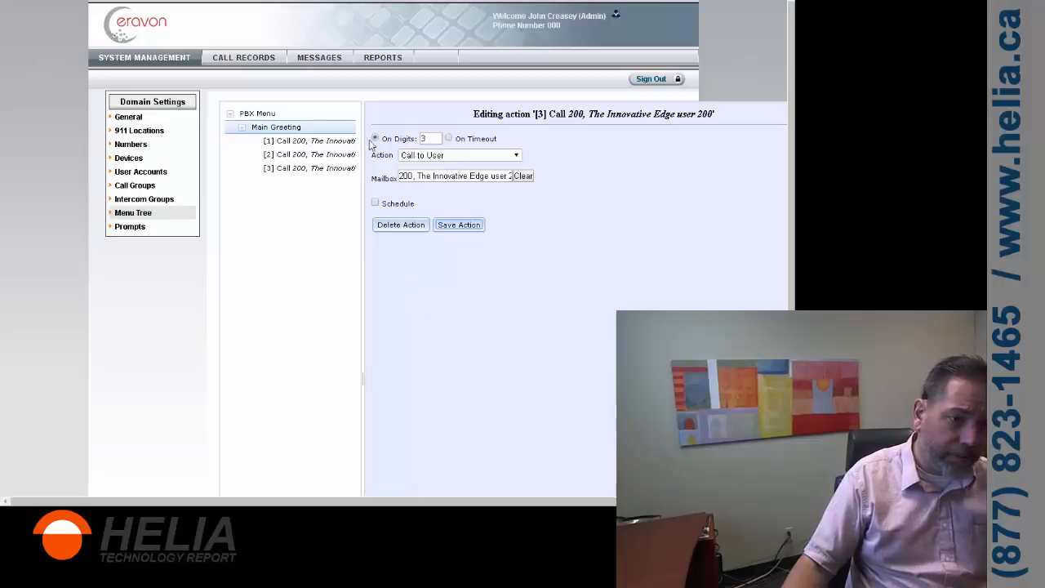
Create a new root menu under PBX Menu with the description Address Info.
left_click(251, 116)
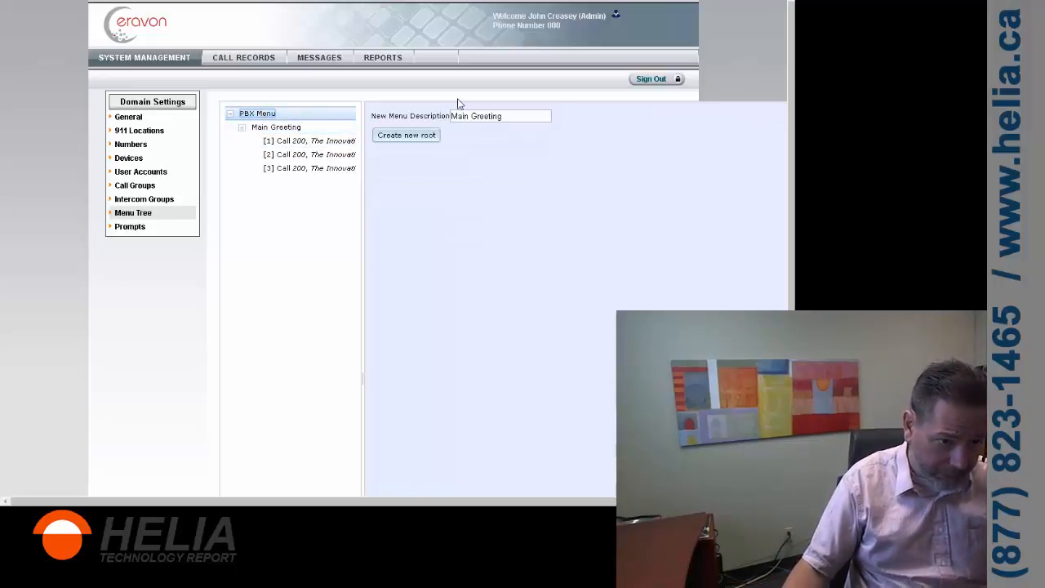
left_click(407, 135)
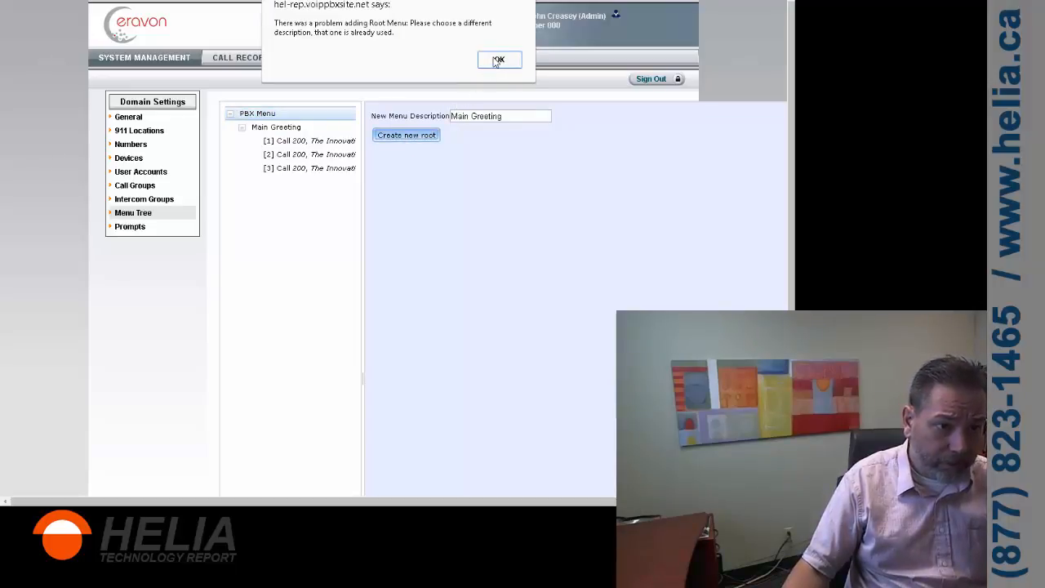
left_click(497, 62)
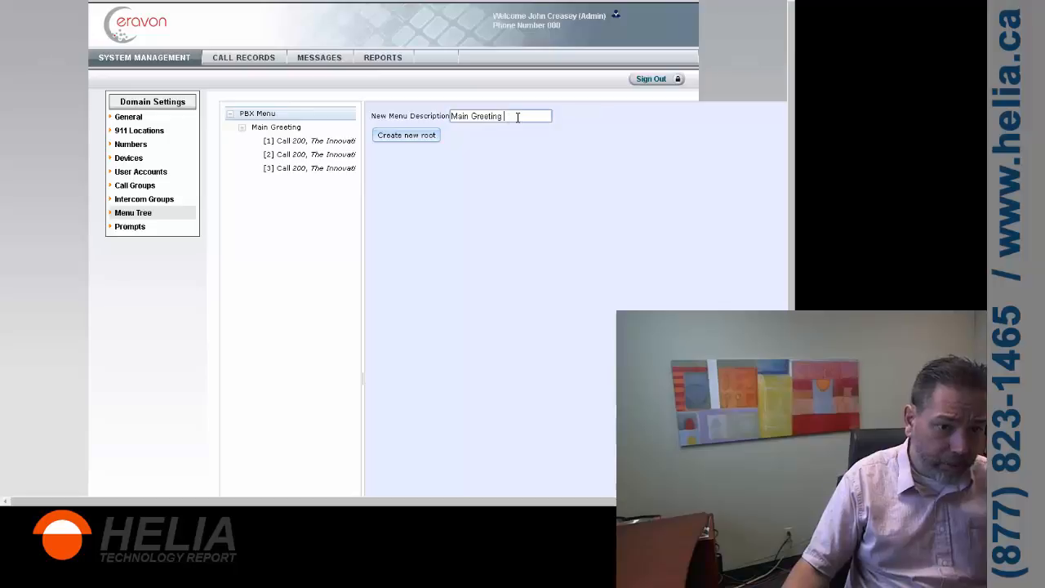
left_click_drag(518, 116, 378, 129)
type("Address Info")
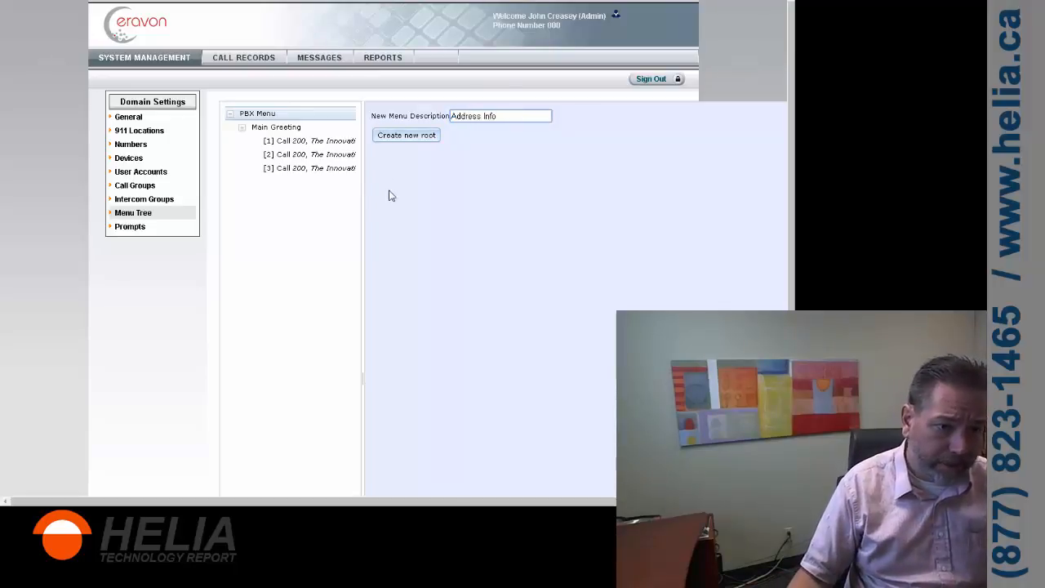
left_click(392, 136)
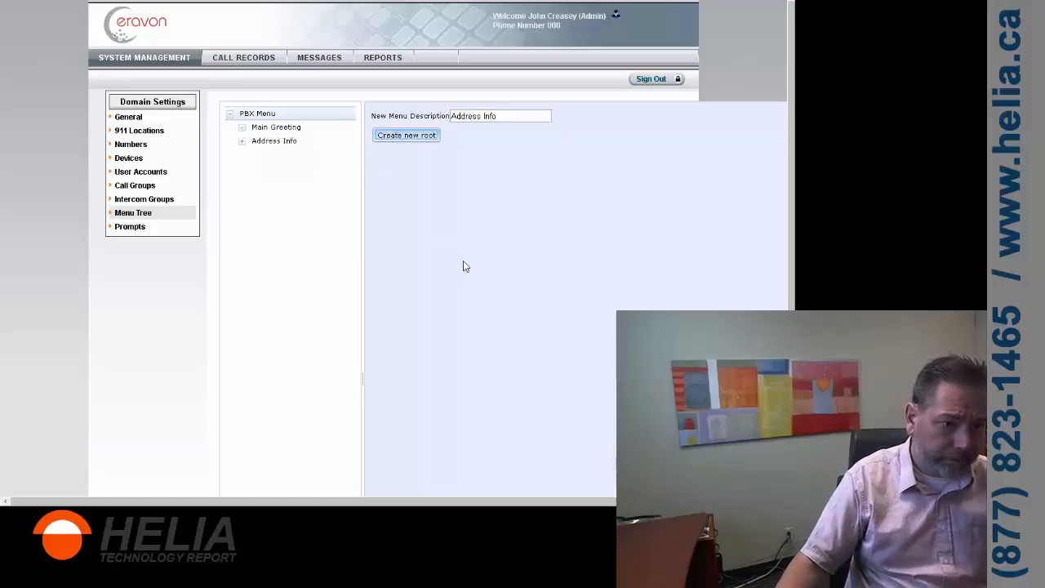
Set the Address Info menu's prompt type to Custom Recording and choose Address Info Oct 2016.wav as its file.
left_click(273, 186)
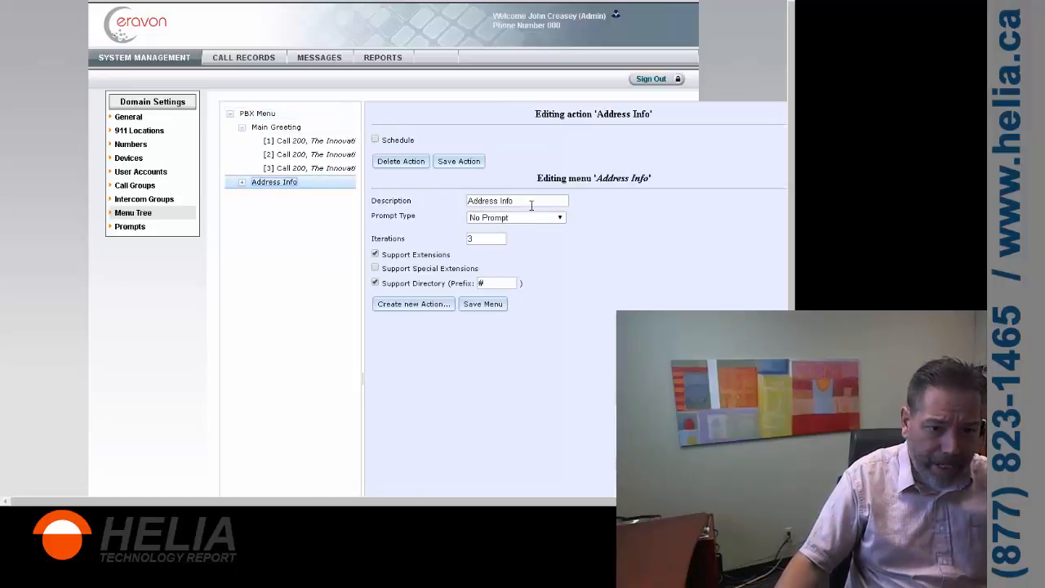
left_click(538, 217)
left_click(535, 240)
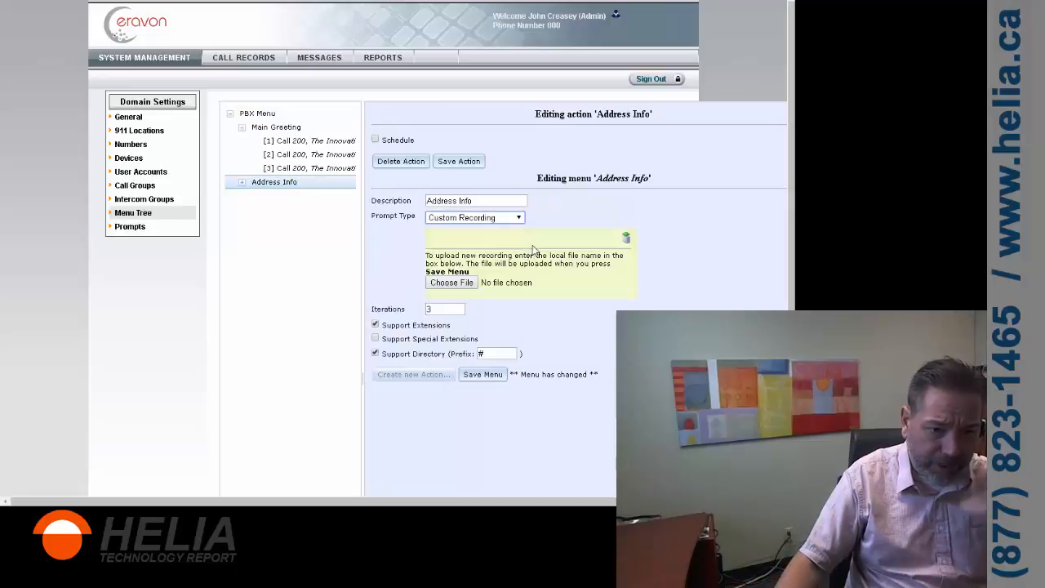
left_click(463, 283)
double_click(220, 62)
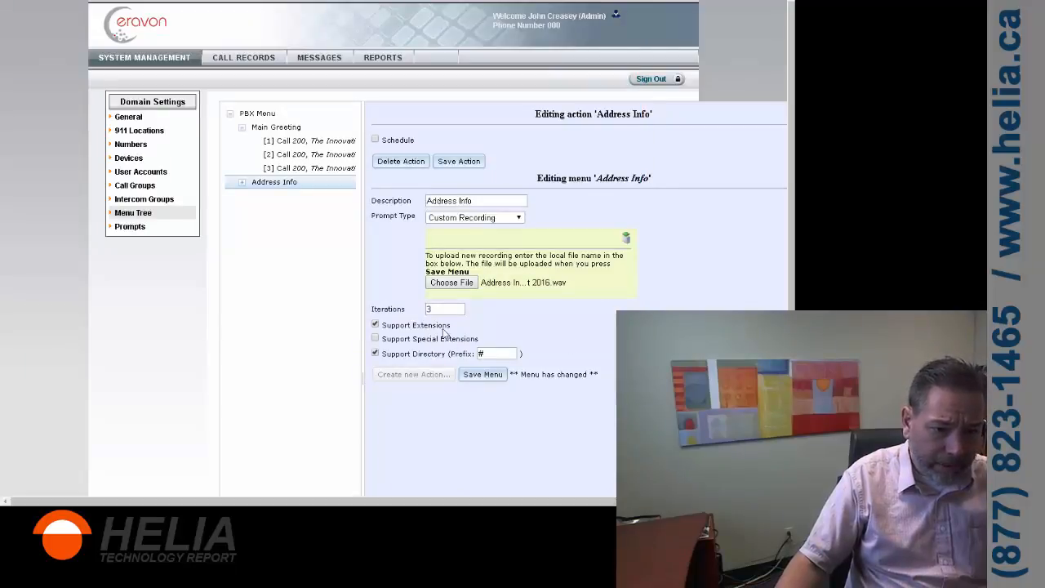
Set the Address Info menu's iterations to 0 and save the menu with its recording.
double_click(441, 308)
type("0")
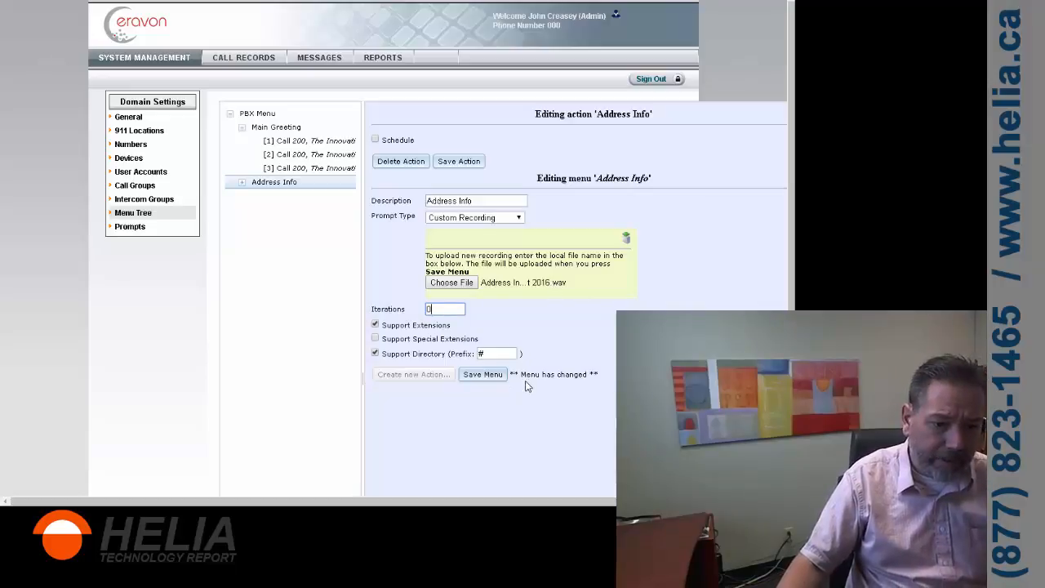
left_click(483, 376)
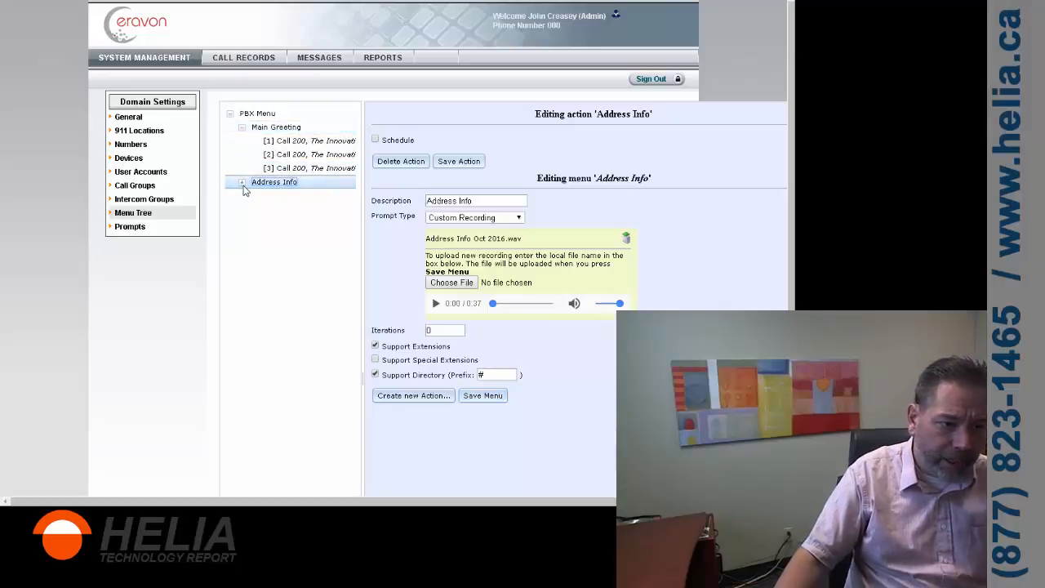
Add an On Timeout action to the Address Info menu that goes to the Main Greeting menu, and save it.
left_click(411, 396)
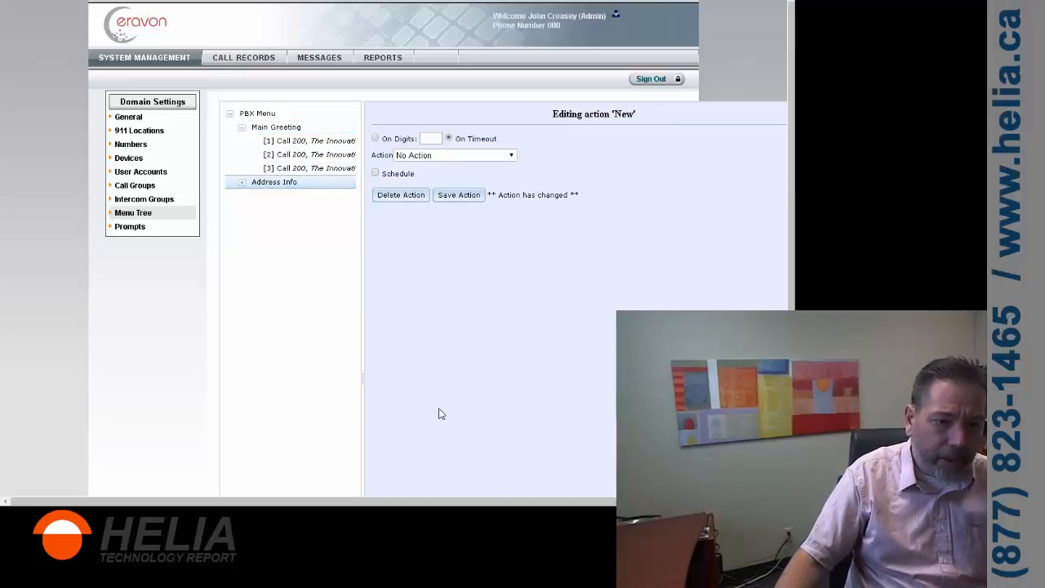
left_click(450, 155)
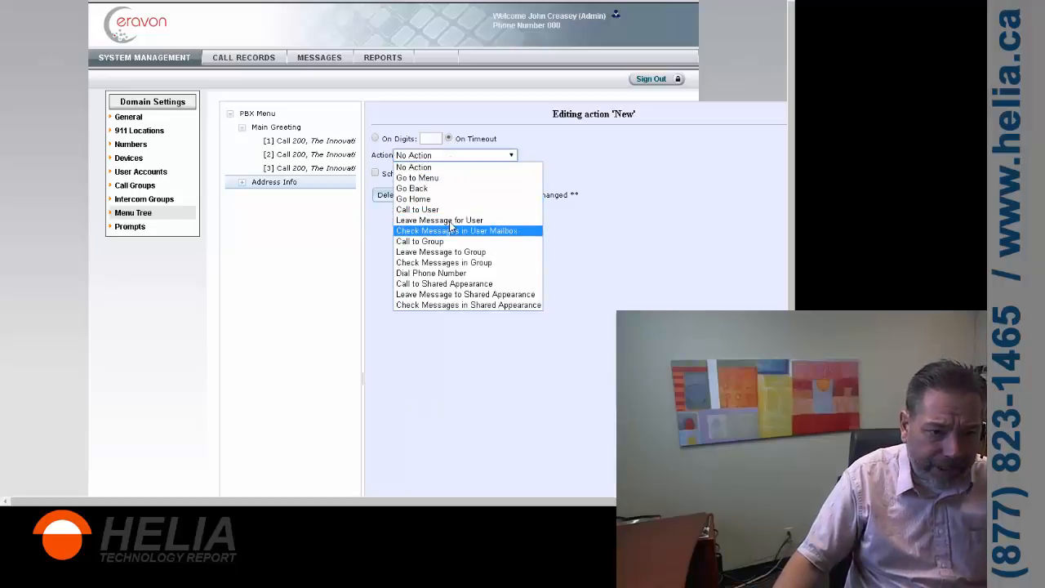
left_click(418, 177)
left_click(442, 172)
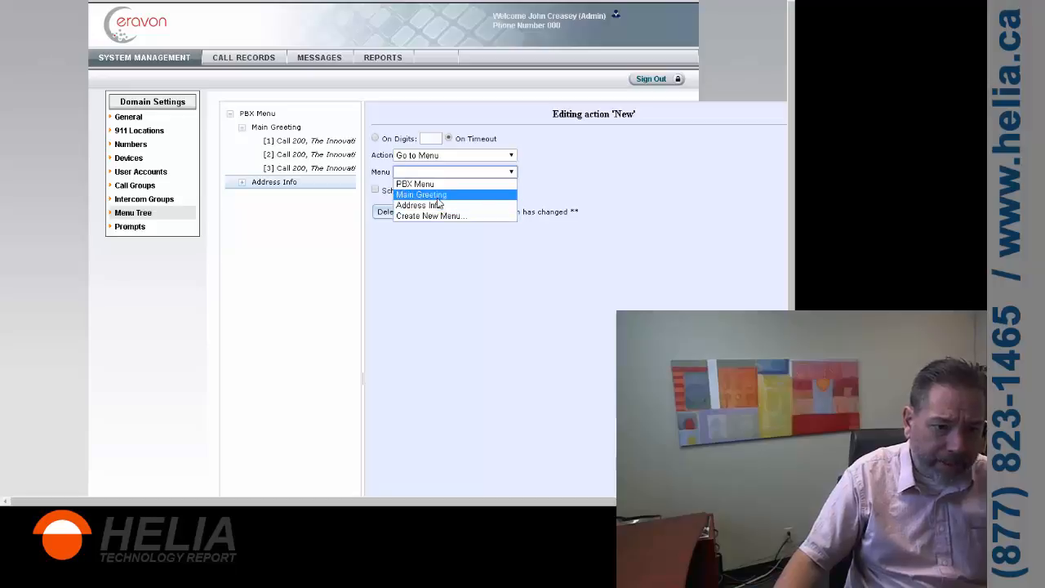
left_click(421, 194)
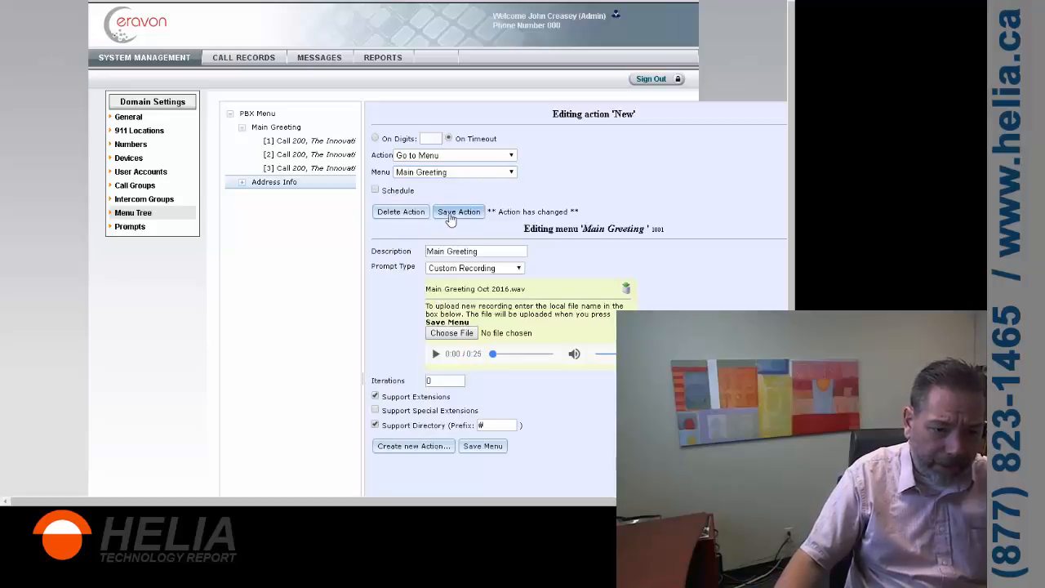
left_click(450, 217)
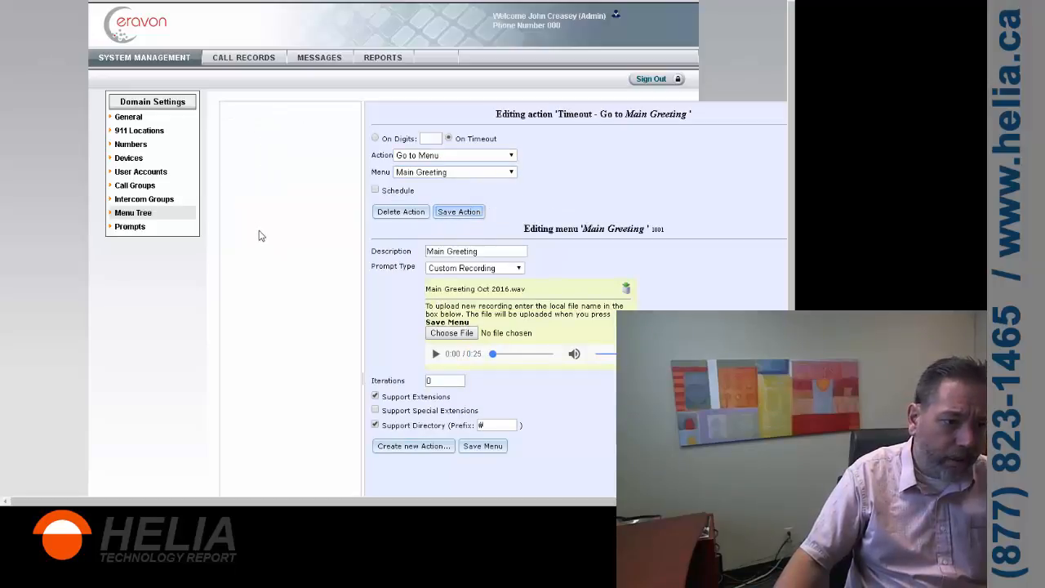
left_click(287, 185)
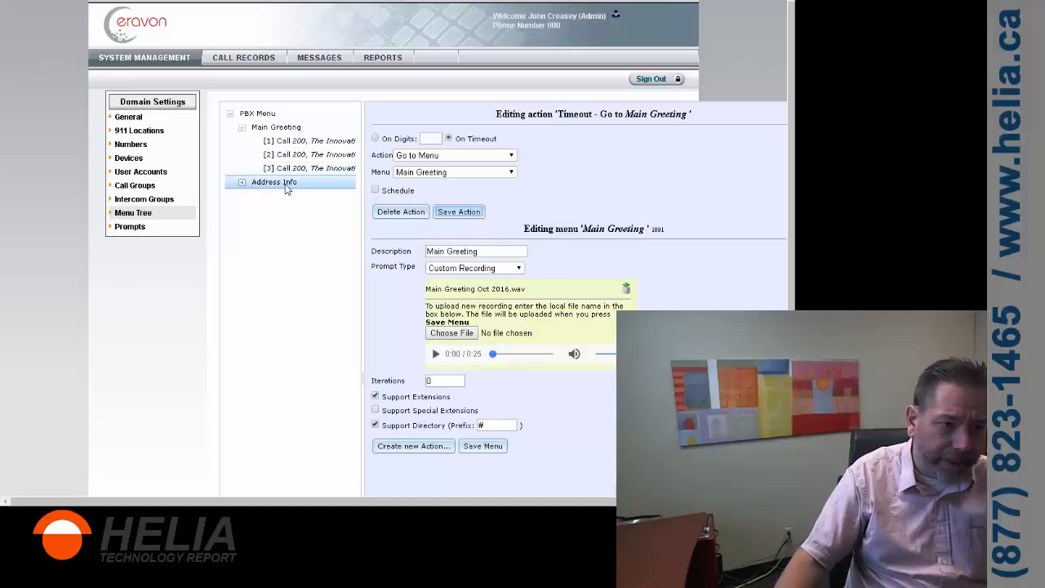
Create a new action under the Main Greeting menu that triggers on digit 4.
left_click(274, 131)
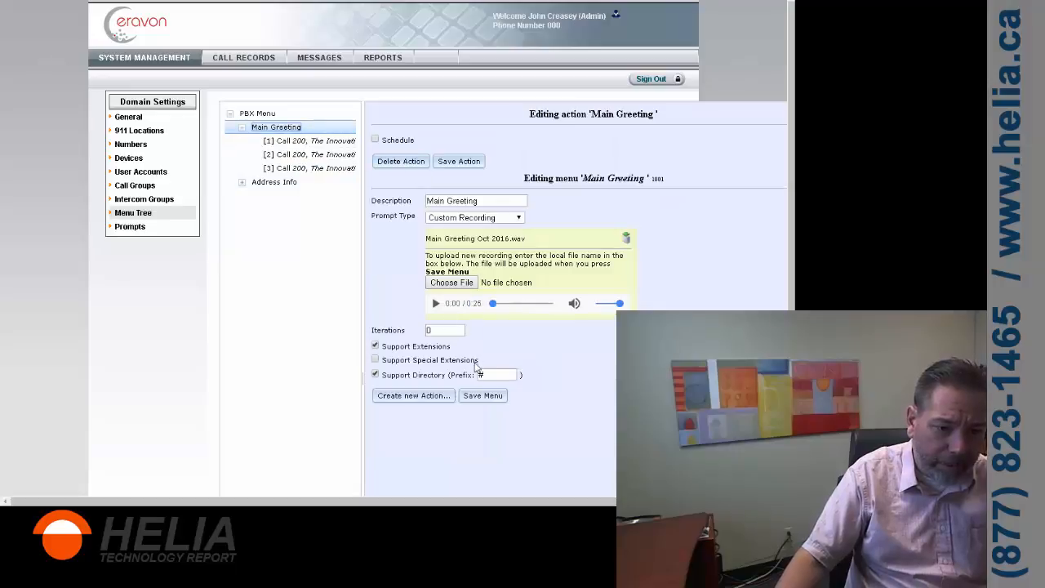
left_click(416, 396)
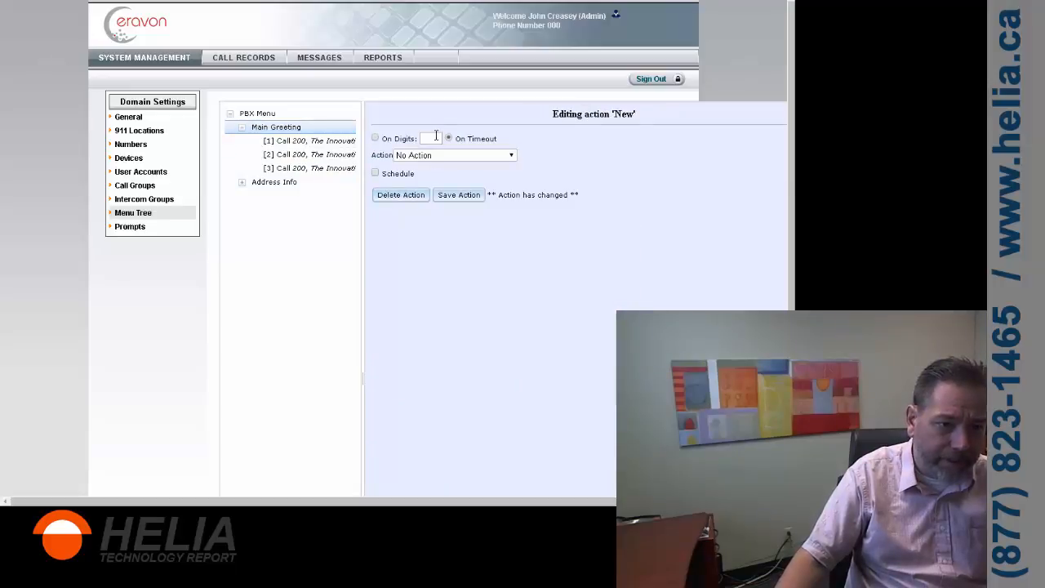
left_click(375, 138)
left_click(422, 138)
type("4")
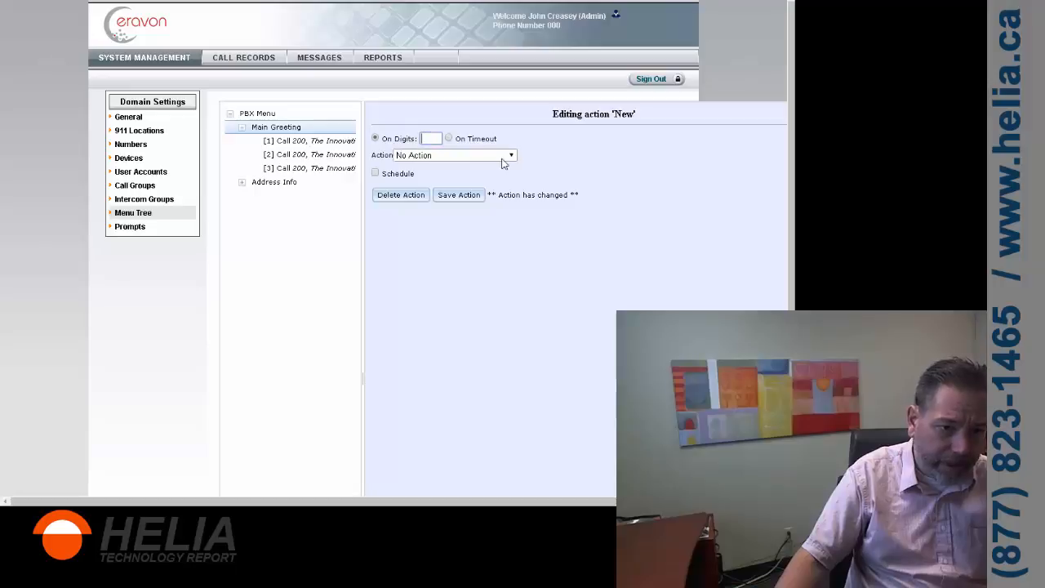
Set the new digit 4 action to Go to Menu with Address Info as the target menu, and save the action.
left_click(451, 155)
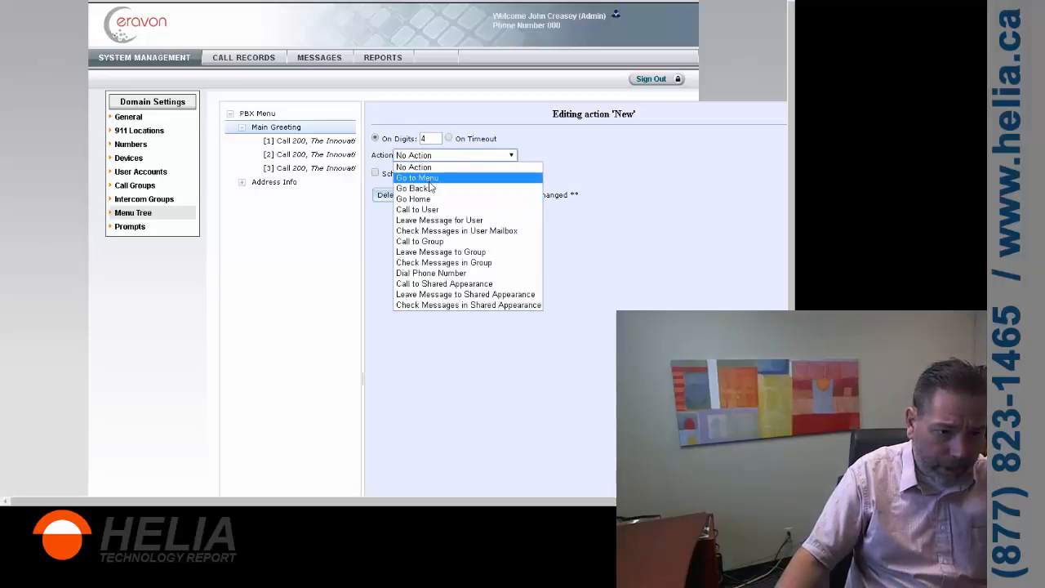
left_click(430, 179)
left_click(436, 171)
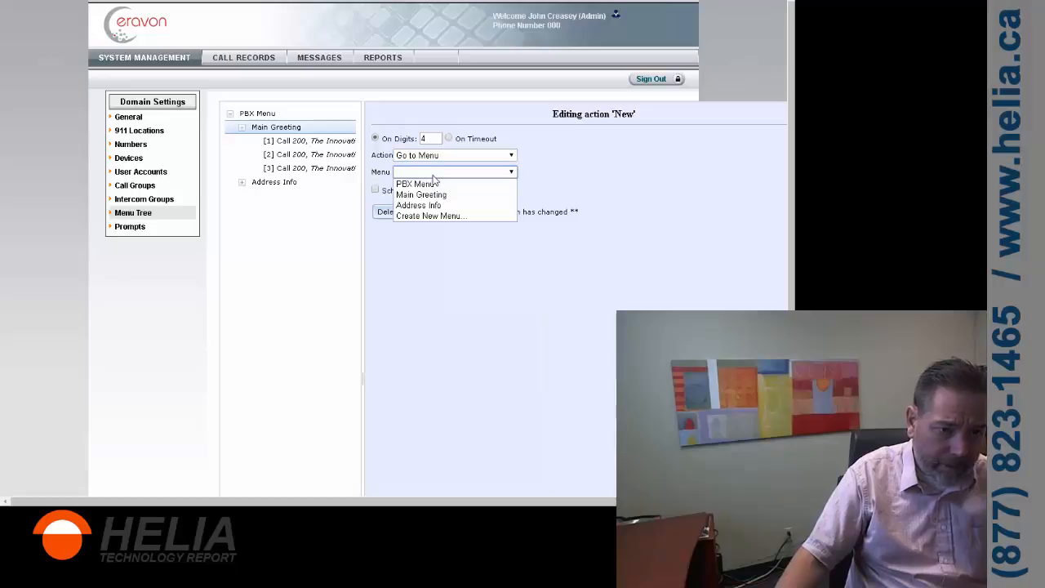
left_click(438, 205)
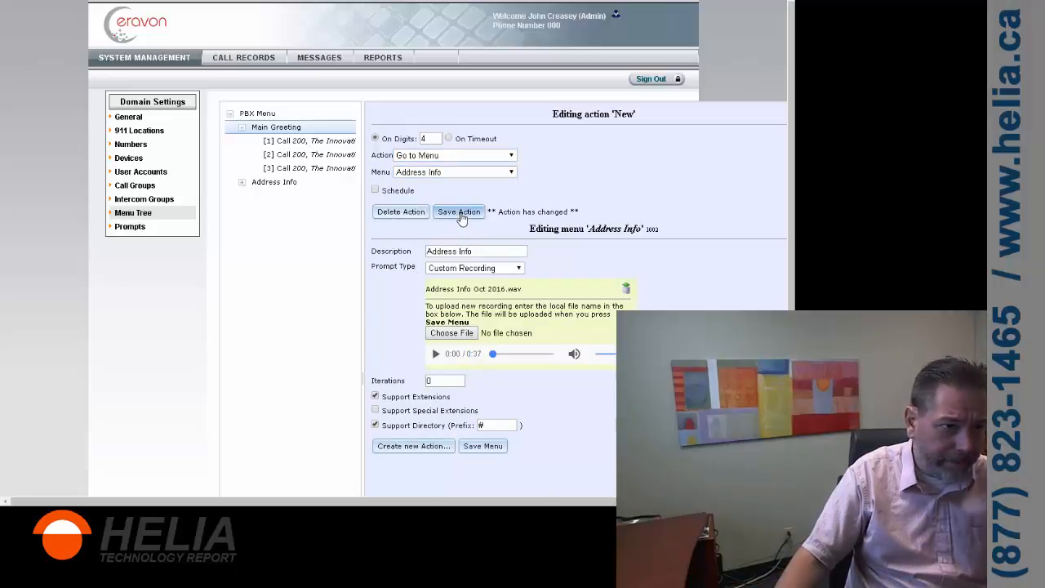
left_click(461, 214)
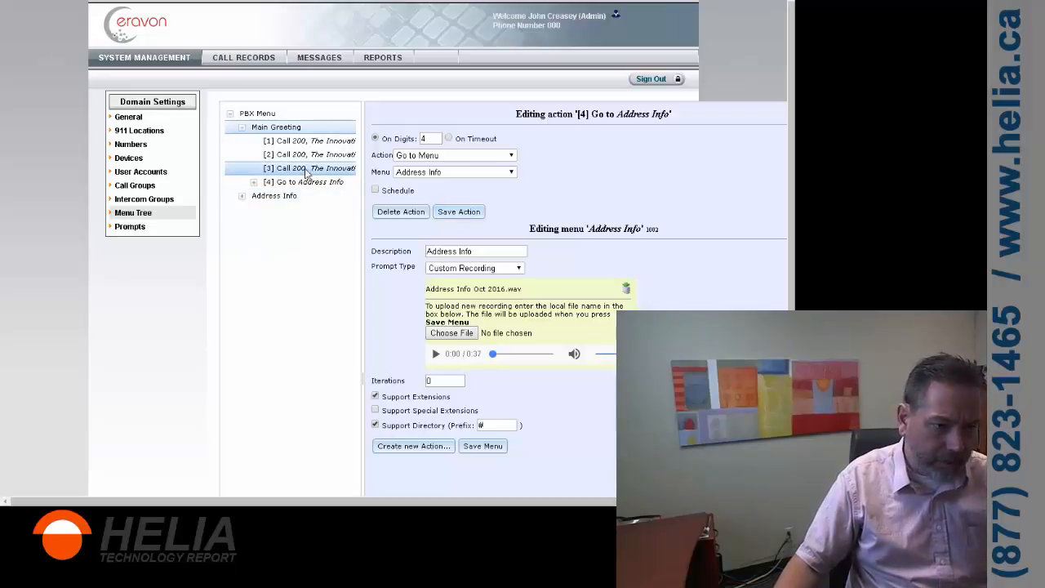
Check the greeting script in Notepad for the wording about waiting to leave a general voice mail message, and return to the Eravon PBX page.
key("alt+Tab")
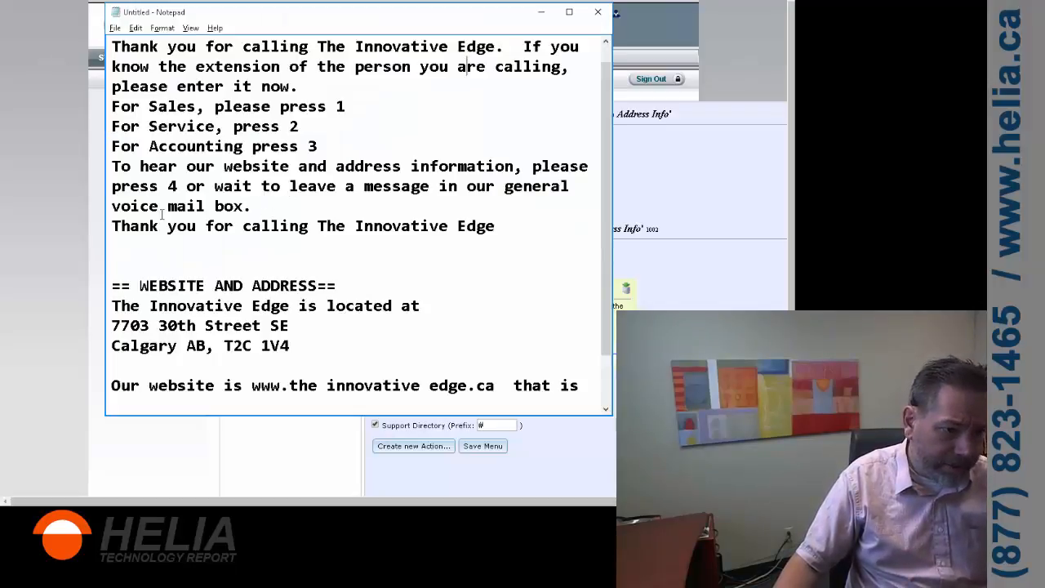
left_click_drag(243, 186, 296, 198)
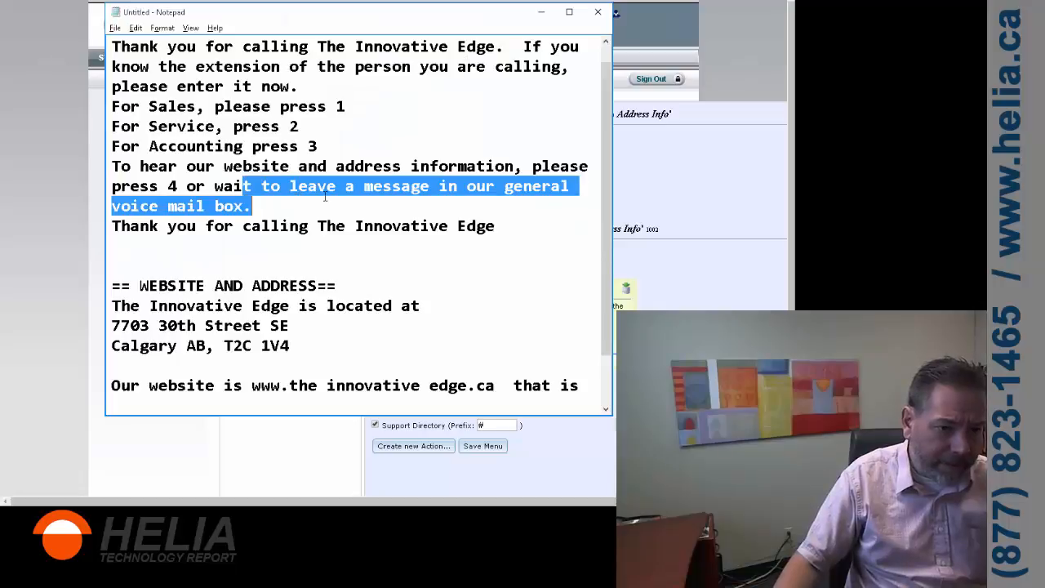
key("alt+Tab")
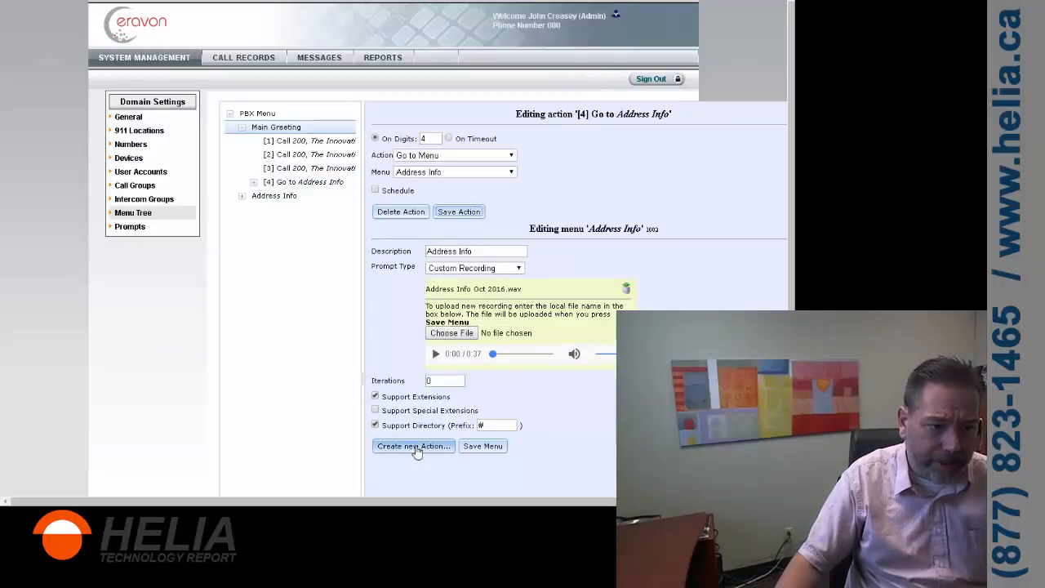
Create a new On Timeout action from the open Address Info menu settings that uses Leave Message for User with mailbox 200, and save it.
left_click(415, 445)
left_click(449, 141)
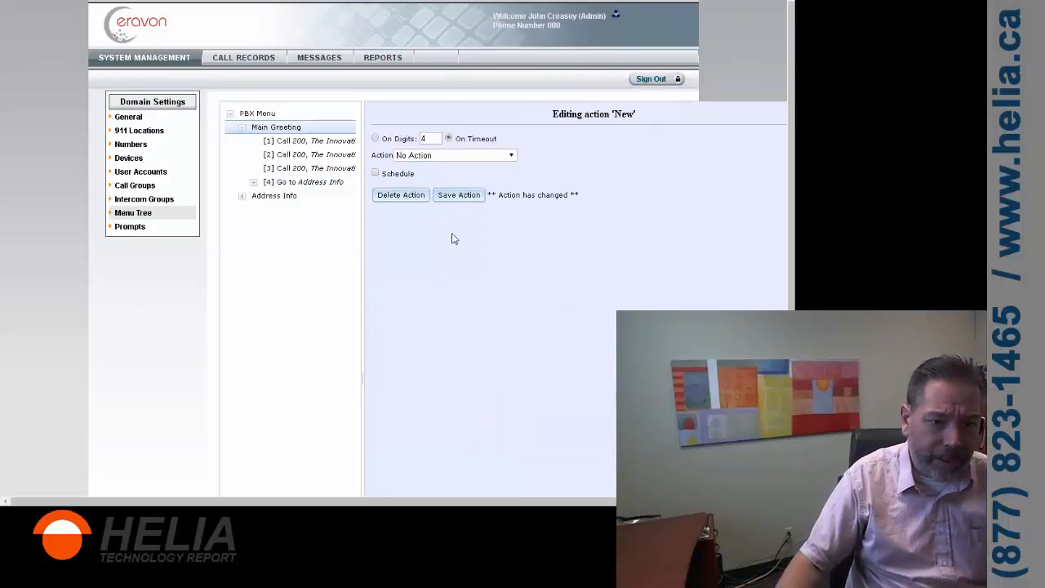
left_click(427, 156)
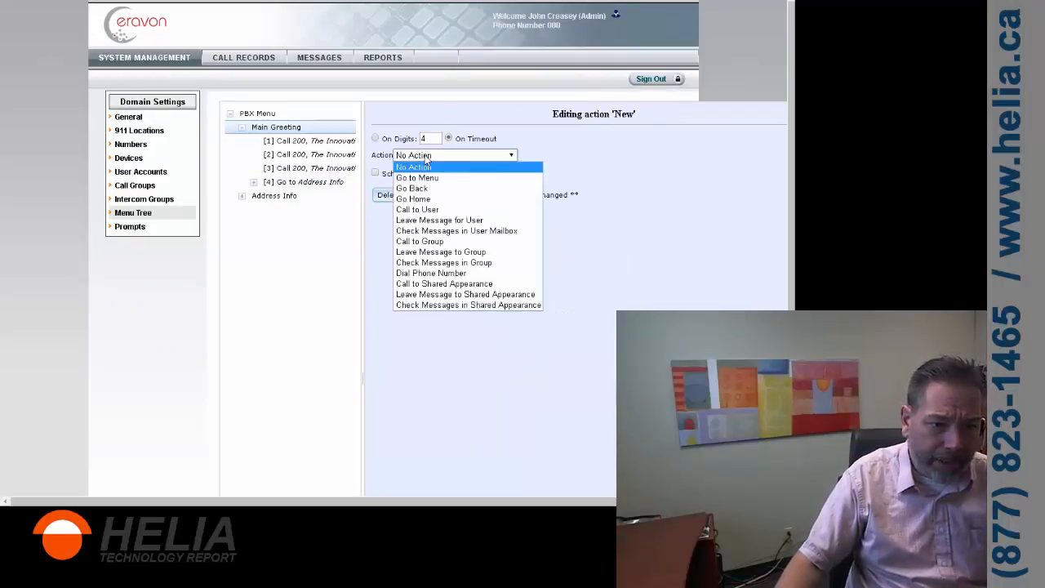
left_click(490, 220)
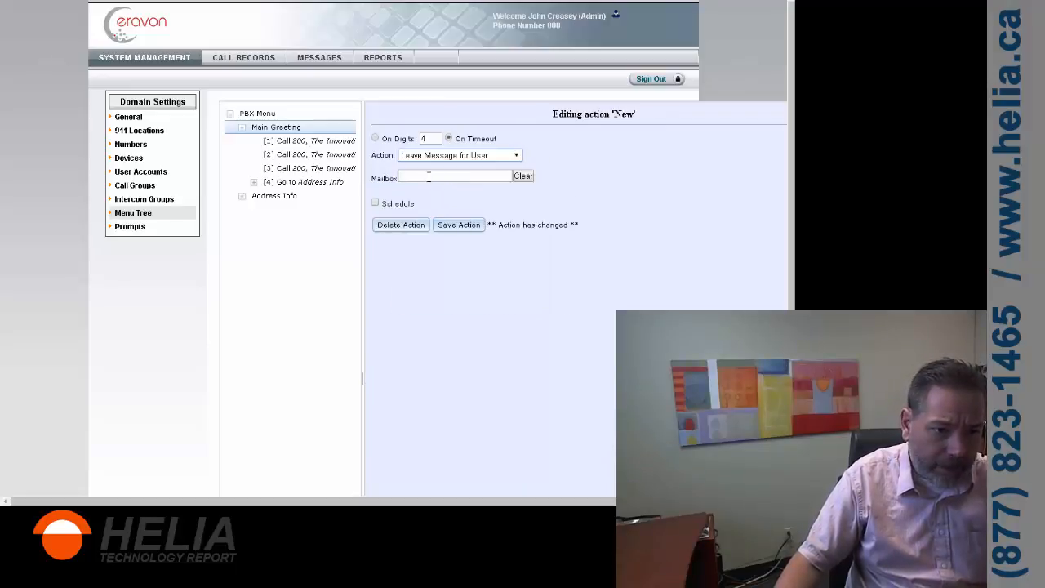
left_click(430, 176)
type("200")
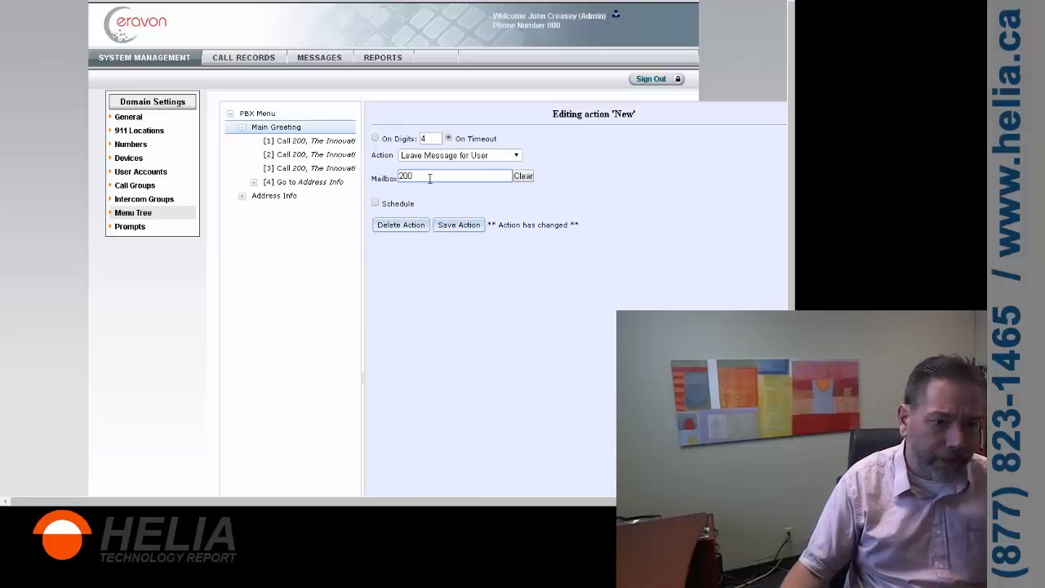
left_click(445, 195)
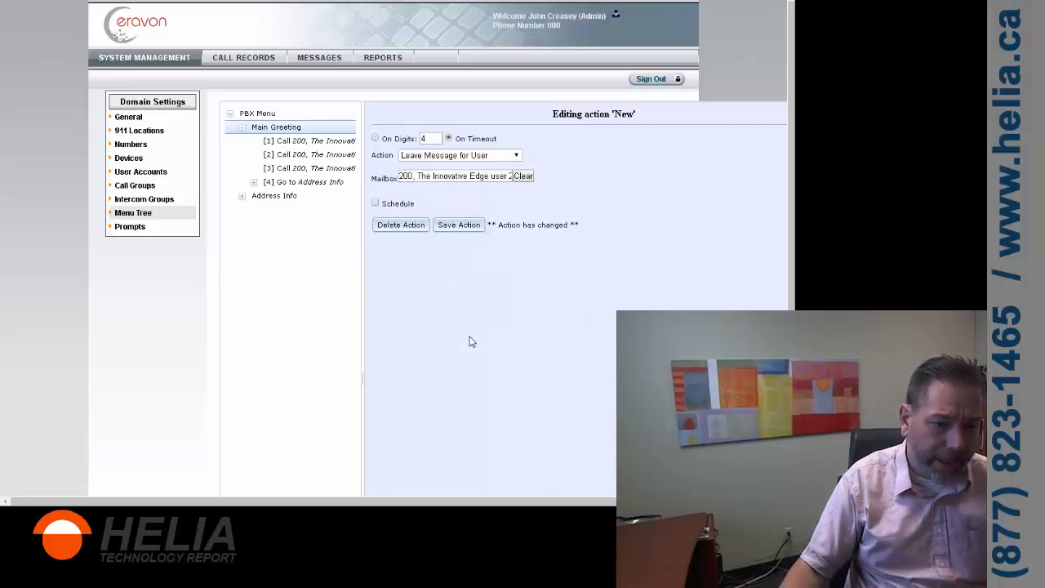
left_click(455, 234)
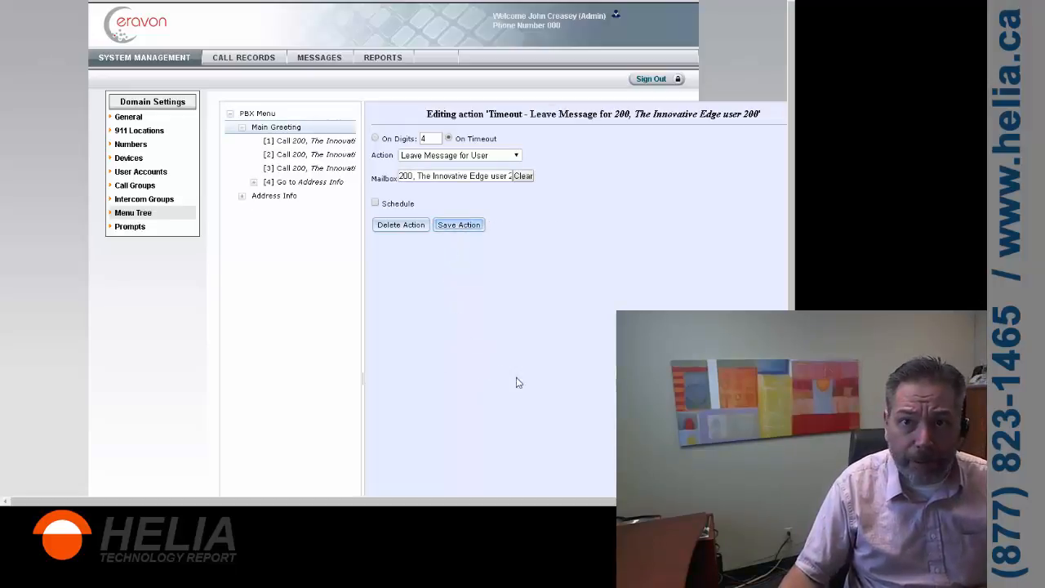